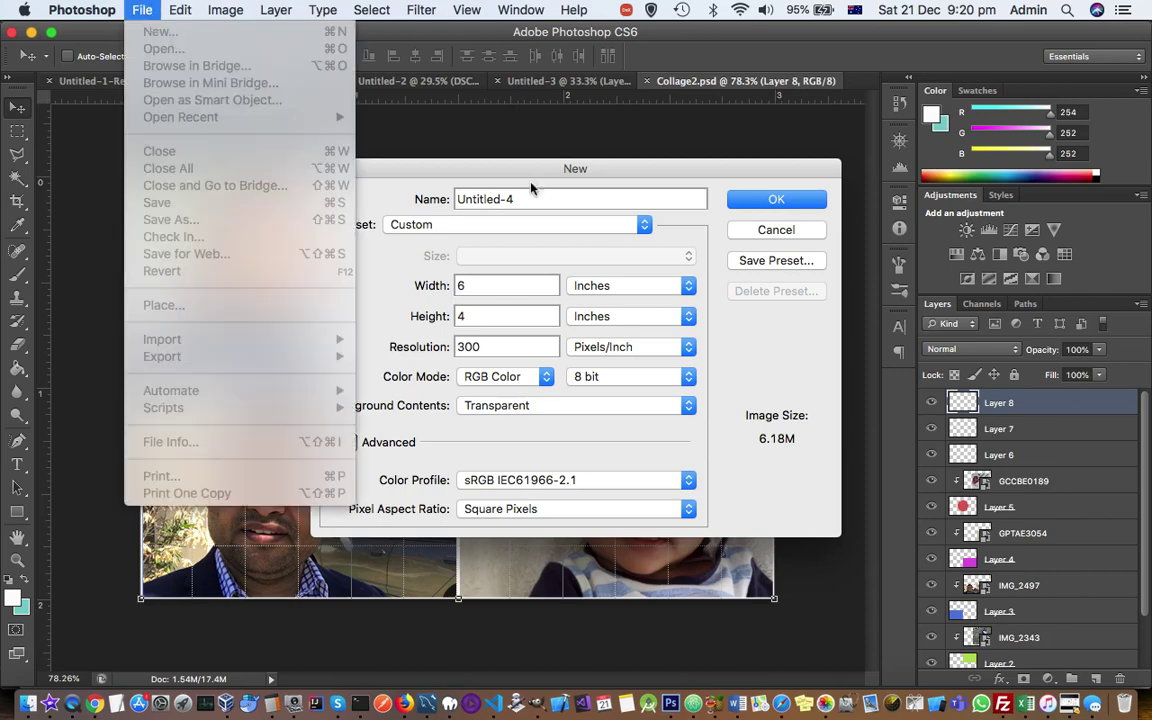
- Create a new 6 × 4 inch RGB document at 300 pixels/inch with transparent background contents
{"action": "left_click", "coordinate": [661, 190]}
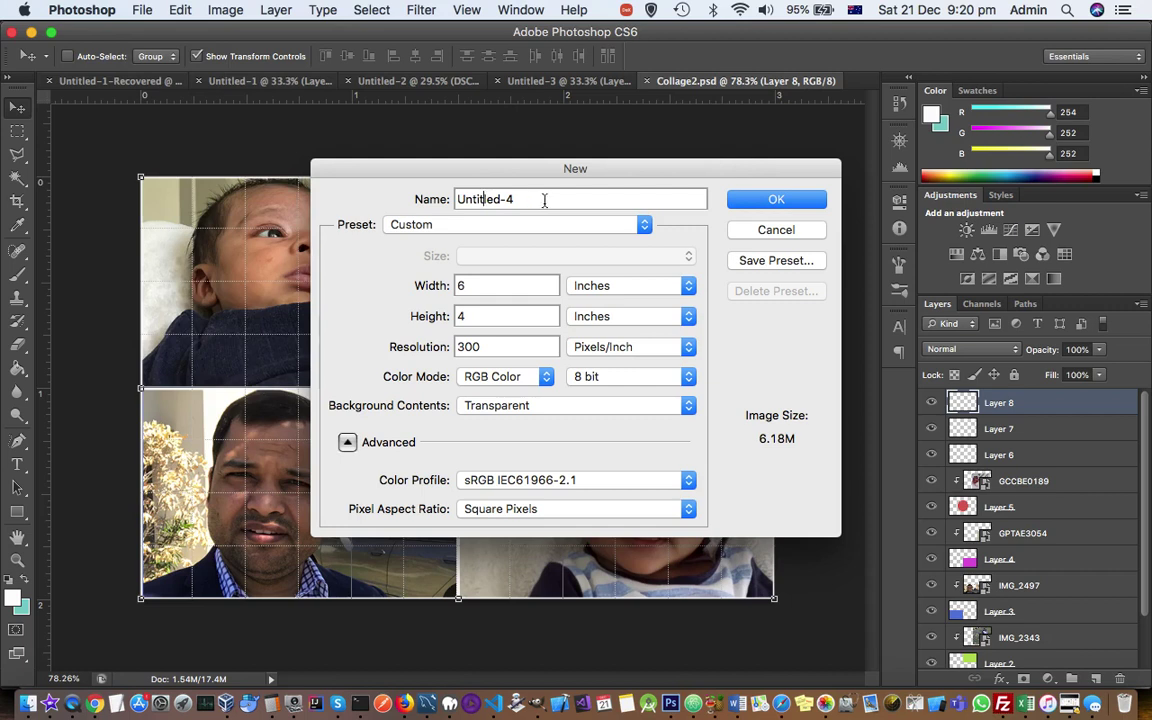
{"action": "left_click", "coordinate": [806, 203]}
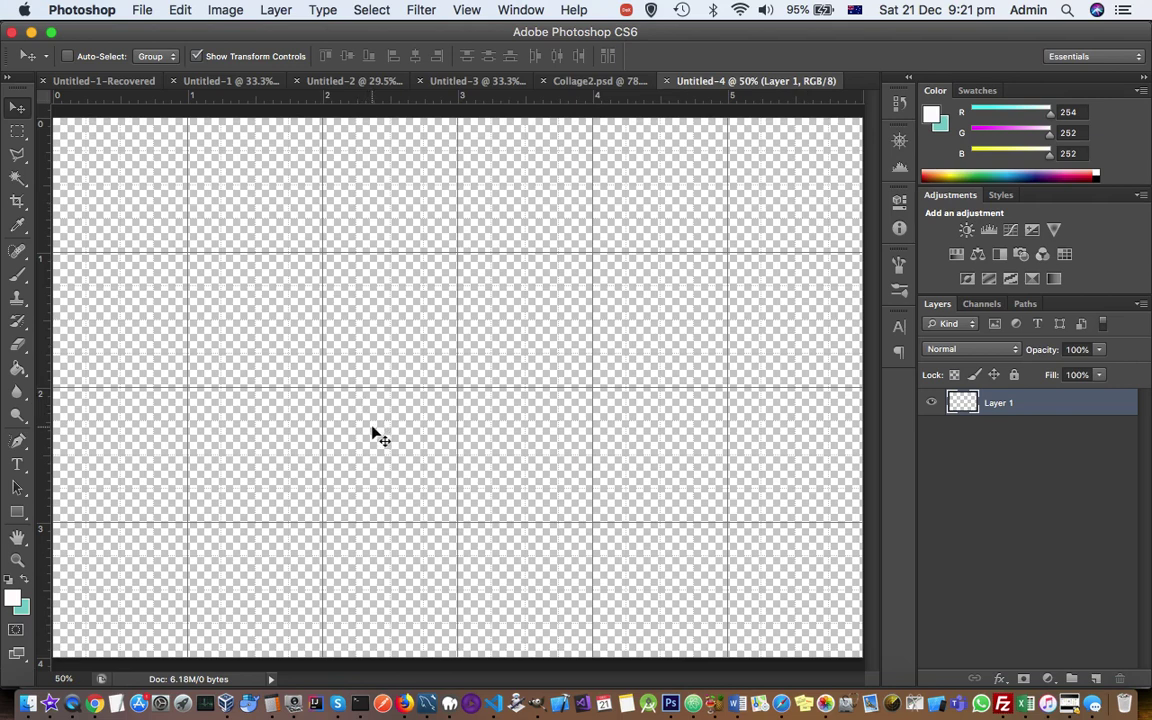
{"action": "scroll", "coordinate": [372, 434], "scroll_direction": "down", "scroll_amount": 3}
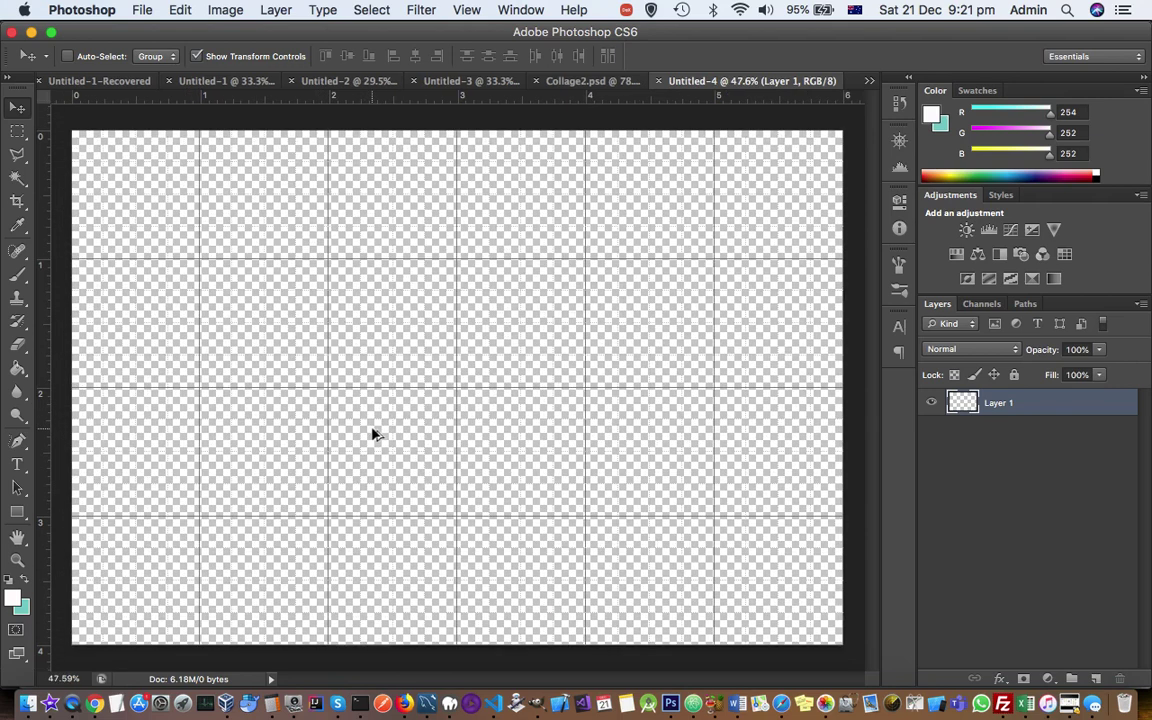
{"action": "scroll", "coordinate": [372, 434], "scroll_direction": "down", "scroll_amount": 2}
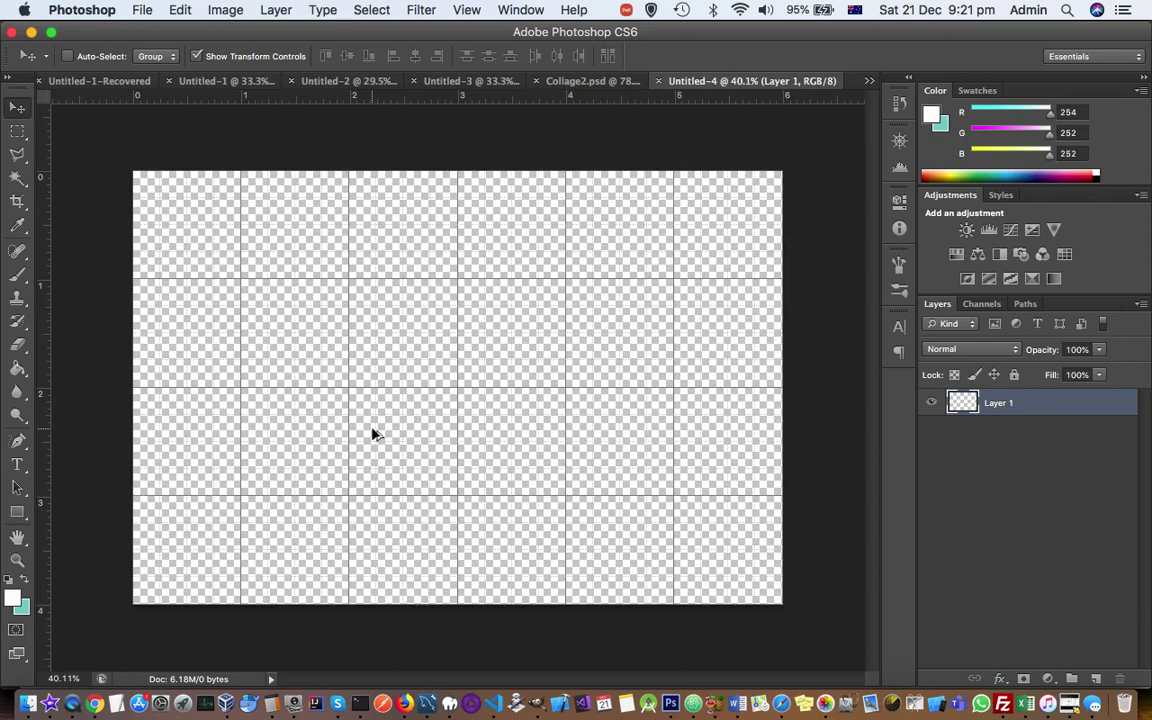
{"action": "scroll", "coordinate": [372, 434], "scroll_direction": "down", "scroll_amount": 1}
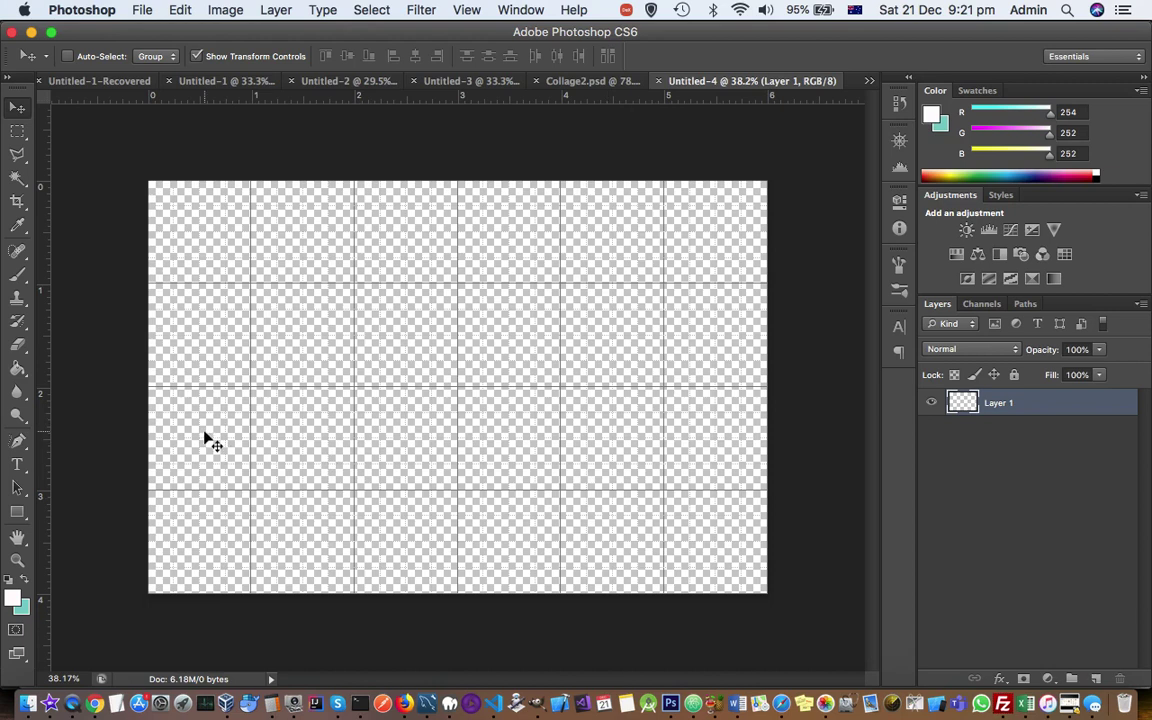
- Select the upper-left quarter of the canvas, 3 × 2 inches, with the Rectangular Marquee tool
{"action": "left_click", "coordinate": [17, 131]}
{"action": "left_click", "coordinate": [17, 132]}
{"action": "left_click", "coordinate": [127, 131]}
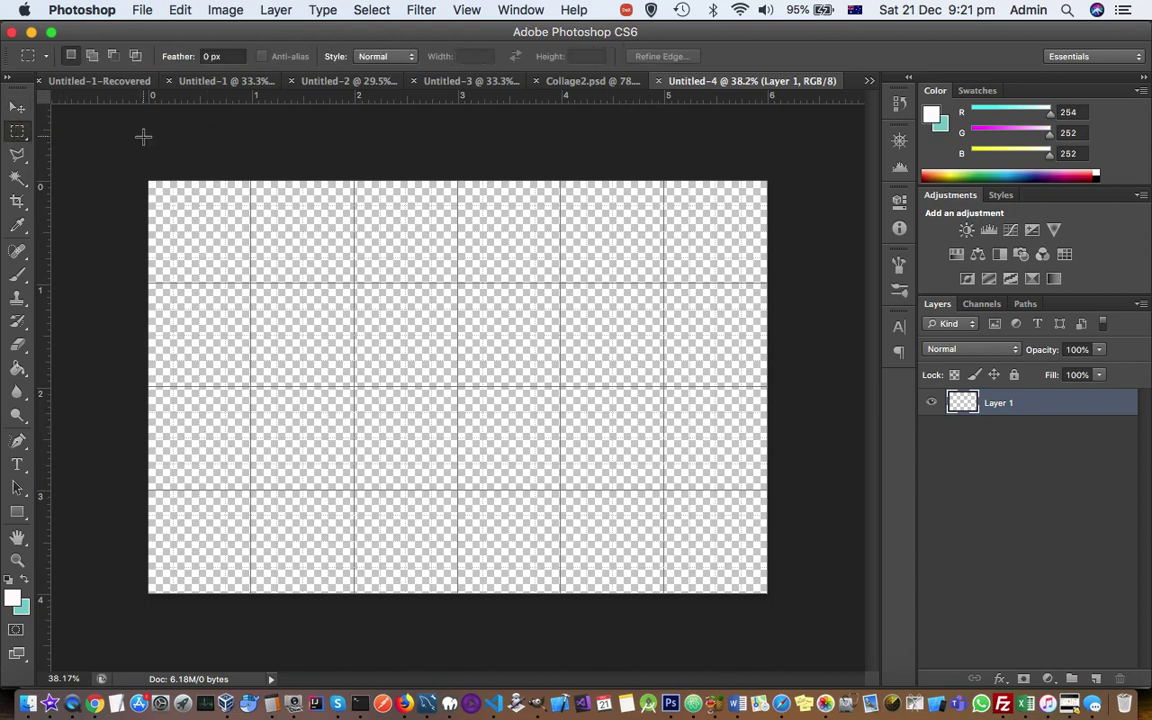
{"action": "left_click_drag", "start_coordinate": [148, 181], "coordinate": [455, 384]}
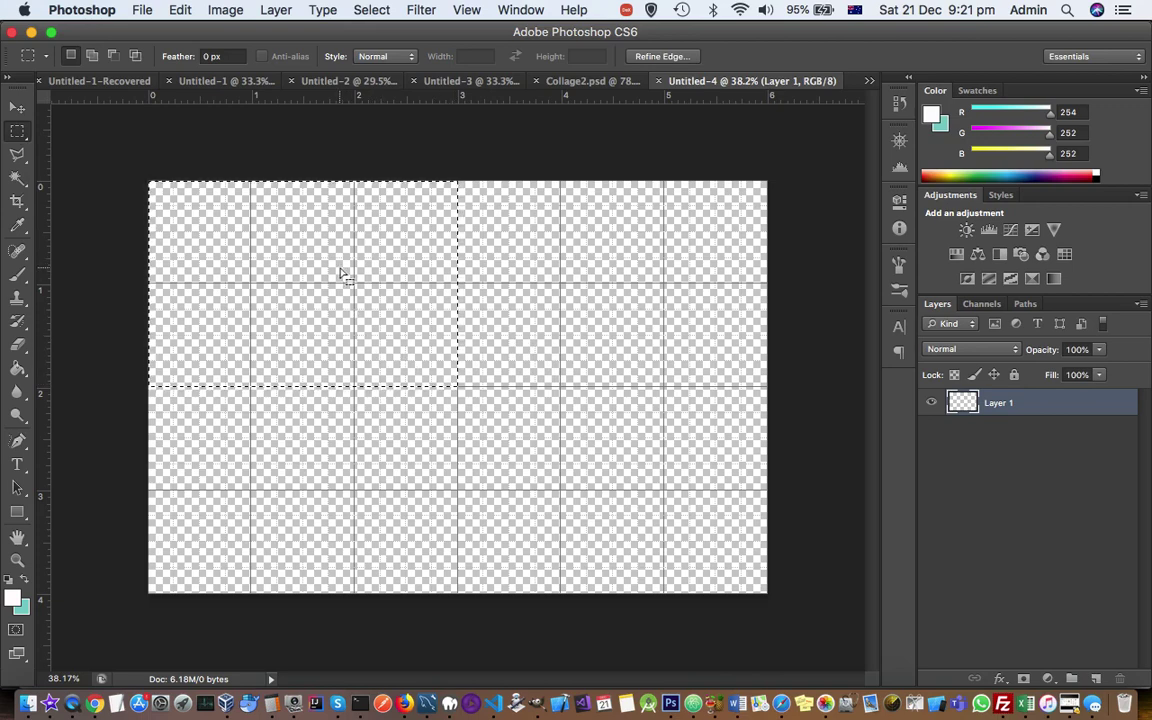
{"action": "right_click", "coordinate": [341, 270]}
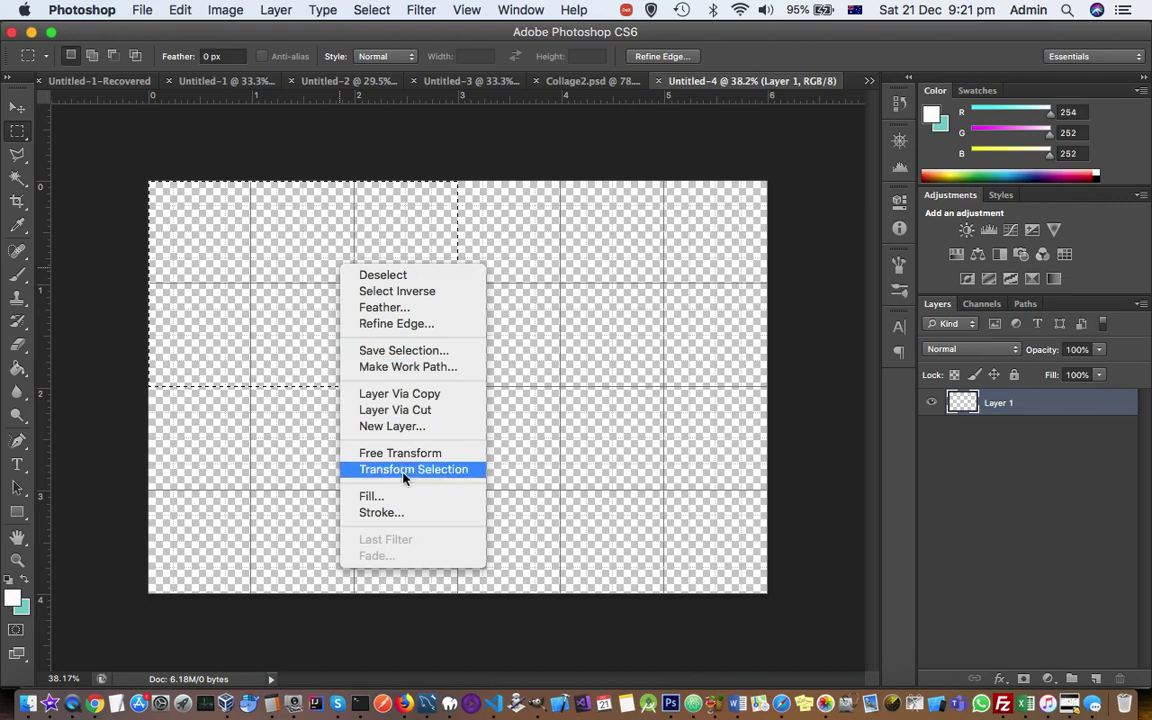
{"action": "left_click", "coordinate": [401, 496]}
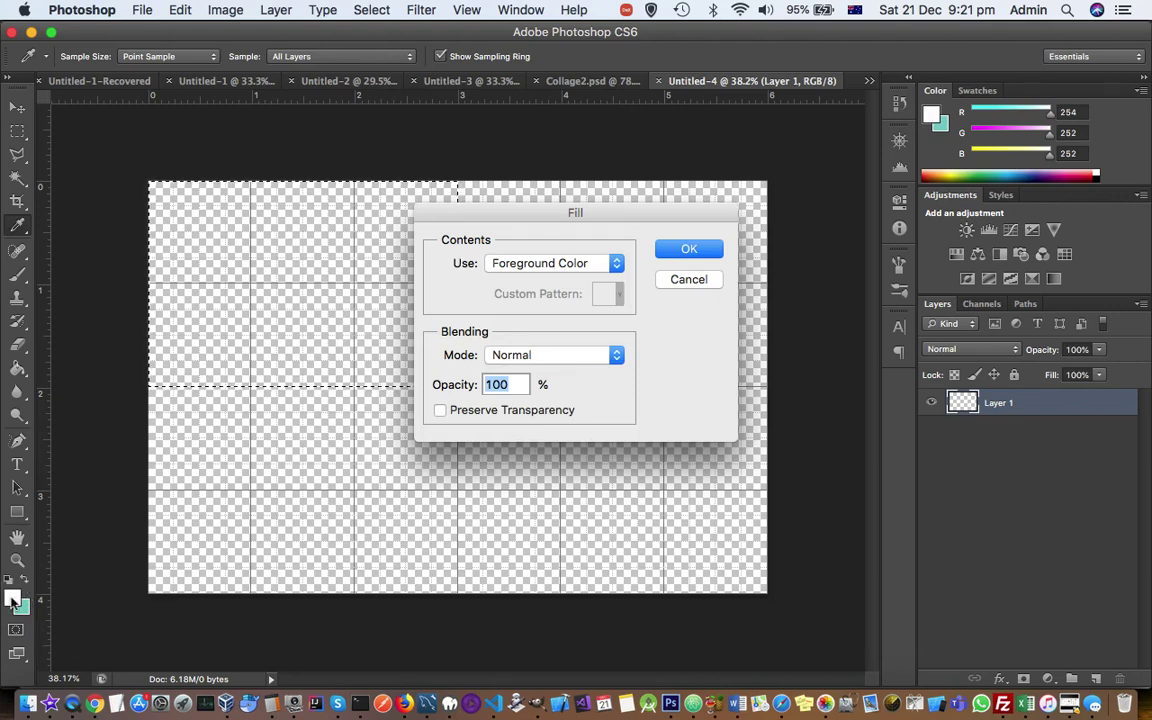
{"action": "left_click", "coordinate": [686, 280]}
- Set the background color to bright turquoise #54eae4
{"action": "left_click", "coordinate": [21, 606]}
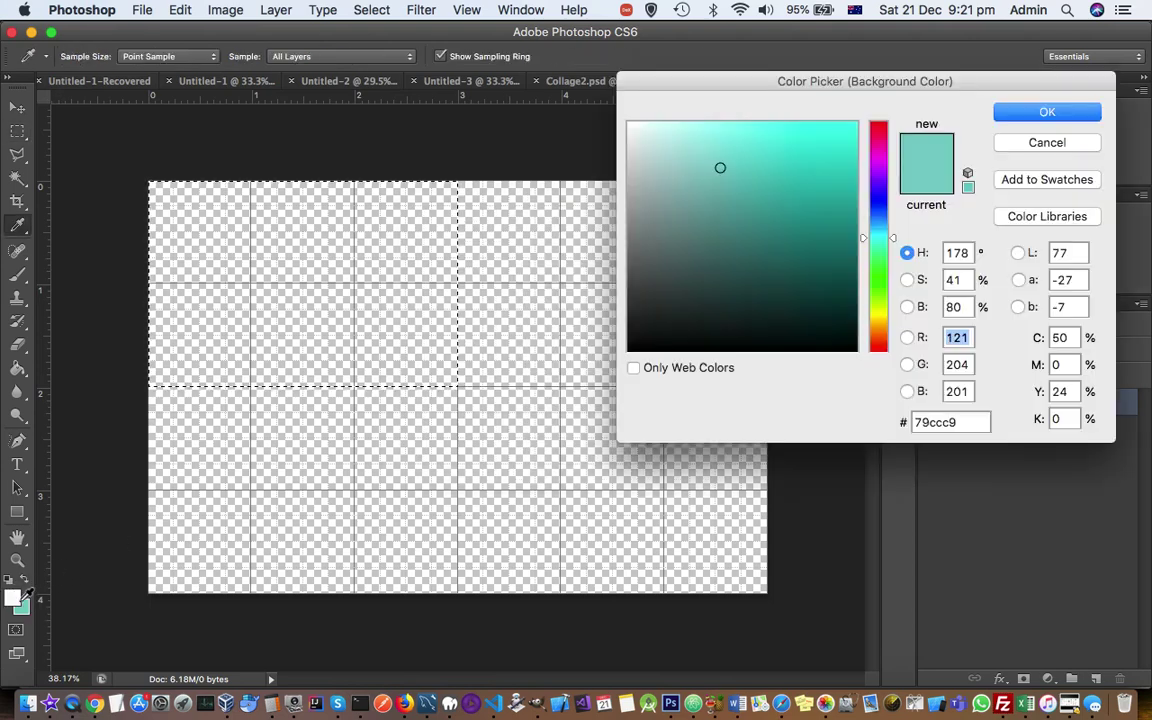
{"action": "left_click", "coordinate": [772, 141]}
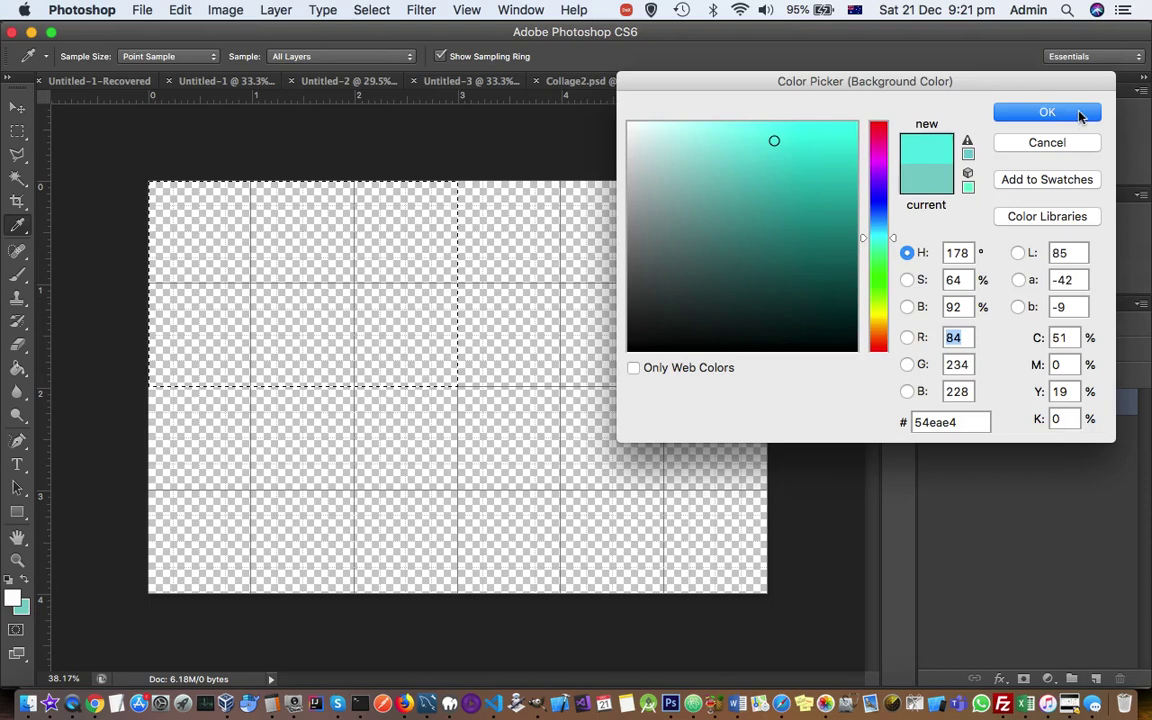
{"action": "left_click", "coordinate": [1060, 112]}
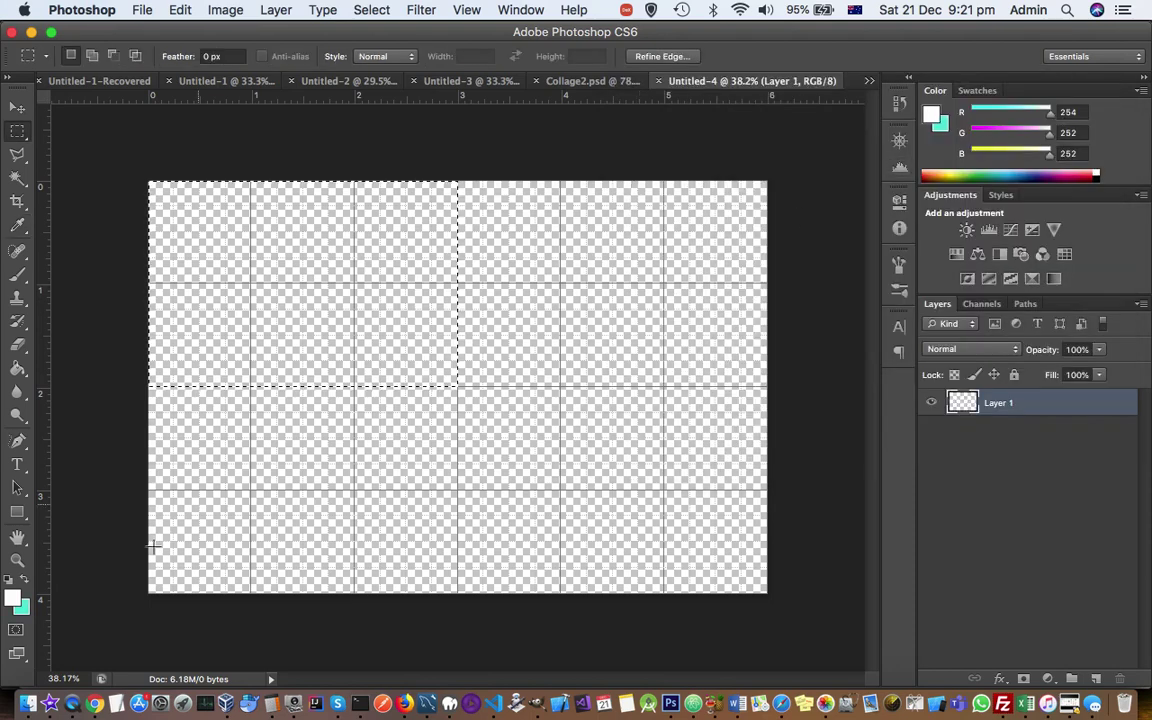
- Set the foreground color to red #d9342b and fill the selected upper-left quarter with it at 100% opacity
{"action": "left_click", "coordinate": [15, 596]}
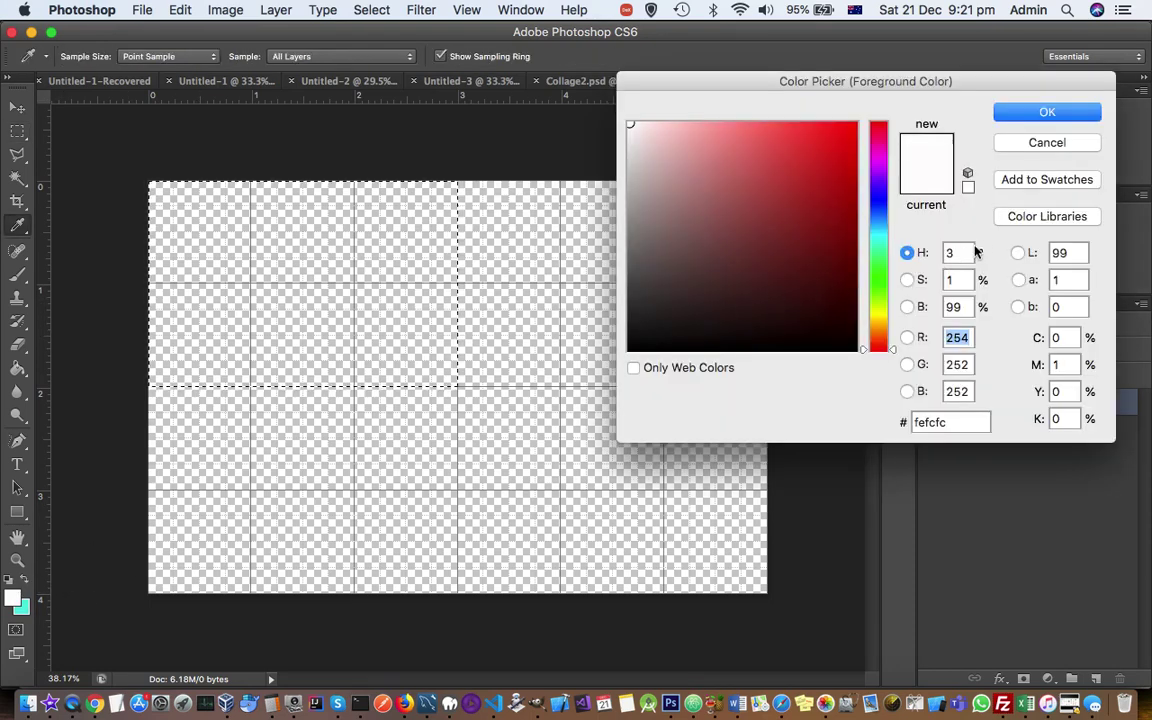
{"action": "left_click", "coordinate": [811, 156]}
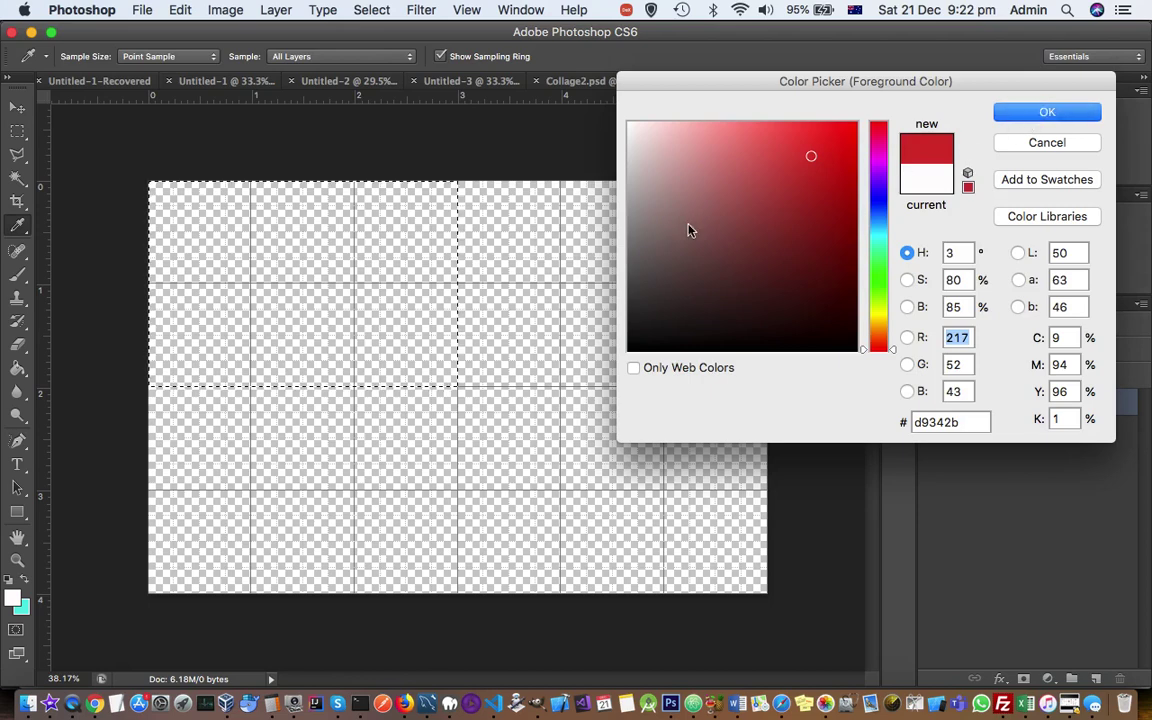
{"action": "left_click", "coordinate": [1040, 114]}
{"action": "right_click", "coordinate": [288, 262]}
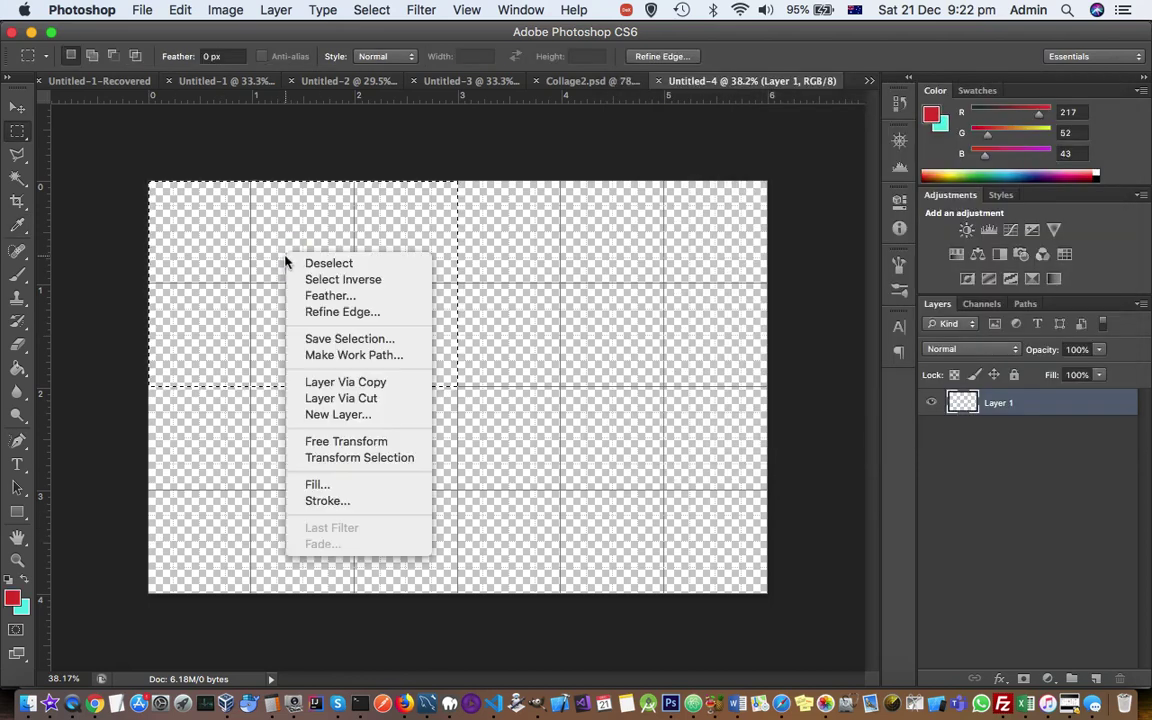
{"action": "left_click", "coordinate": [352, 484]}
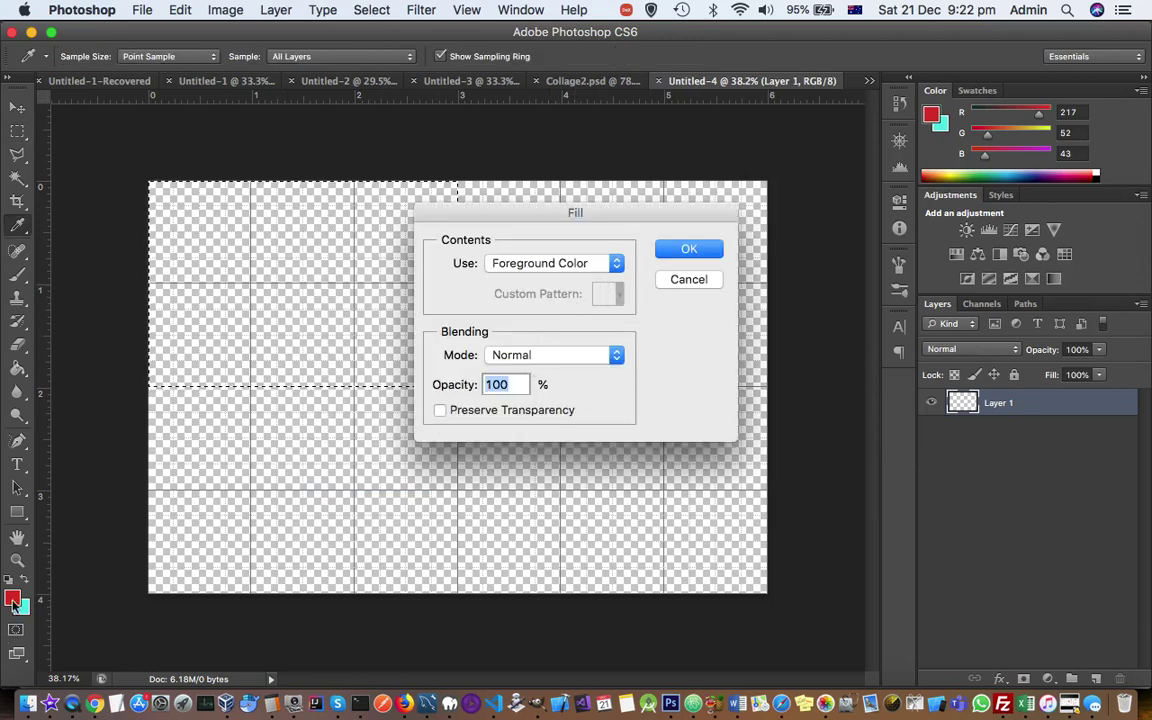
{"action": "left_click", "coordinate": [675, 249]}
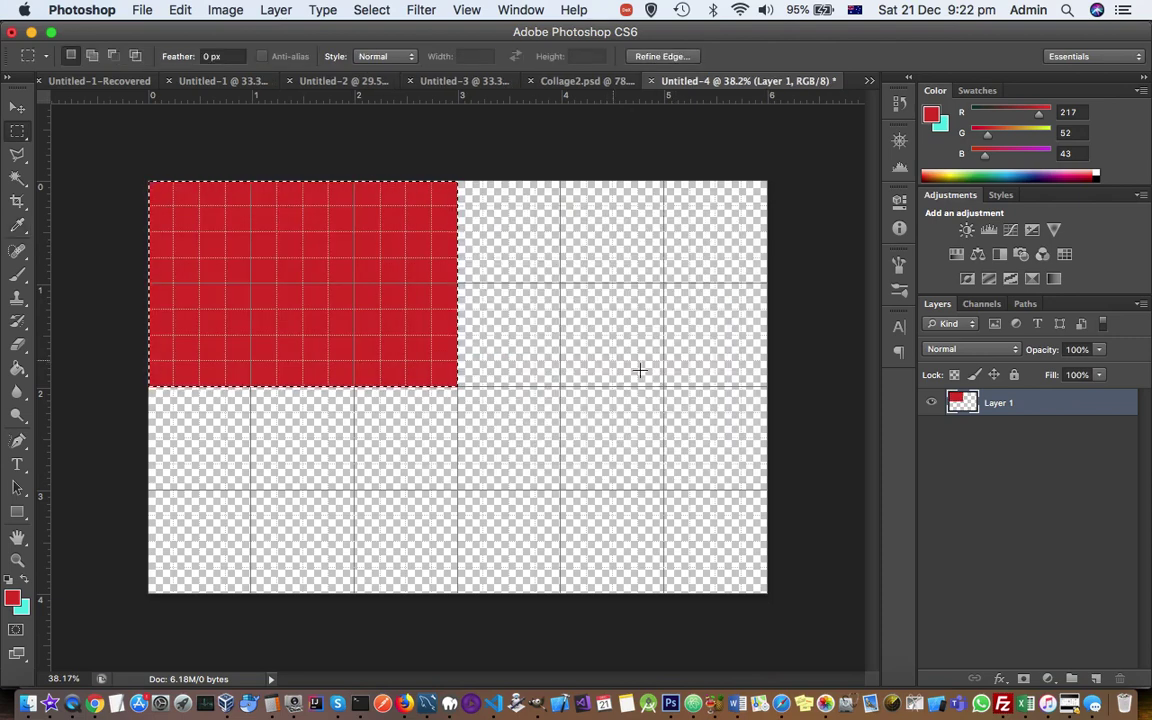
- On a new layer, select the canvas's upper-right 3 × 2 inch quarter and fill it with blue #2b34d9
{"action": "left_click", "coordinate": [1096, 679]}
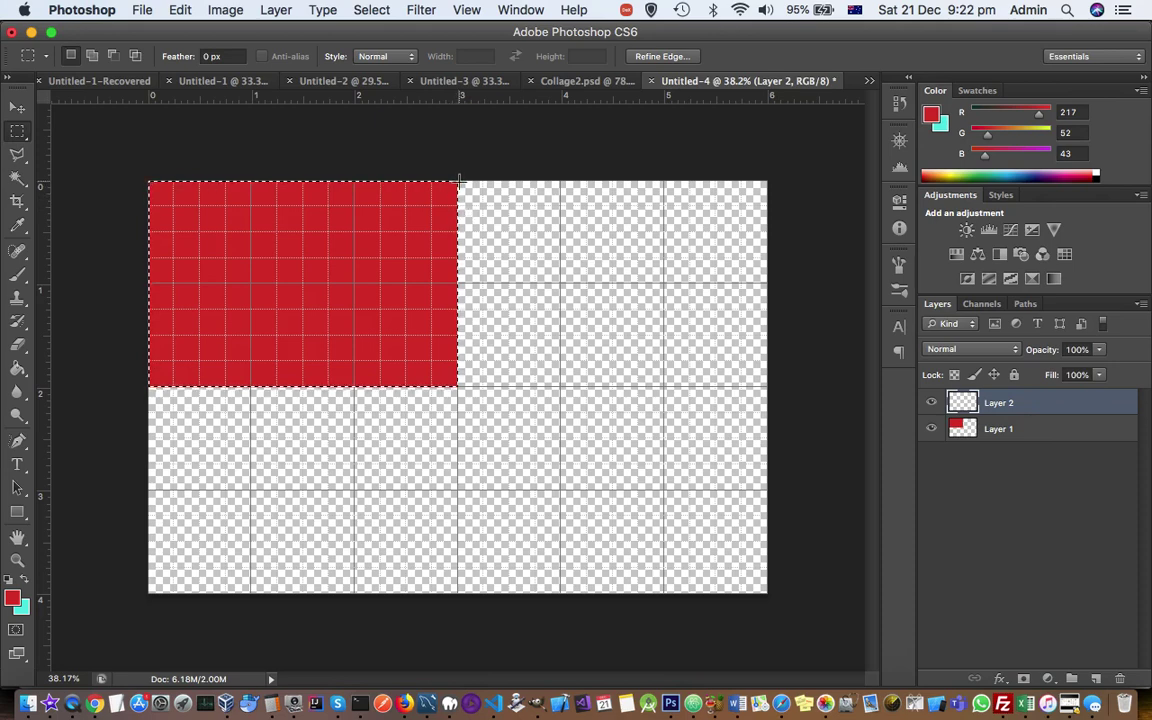
{"action": "left_click_drag", "start_coordinate": [457, 181], "coordinate": [766, 385]}
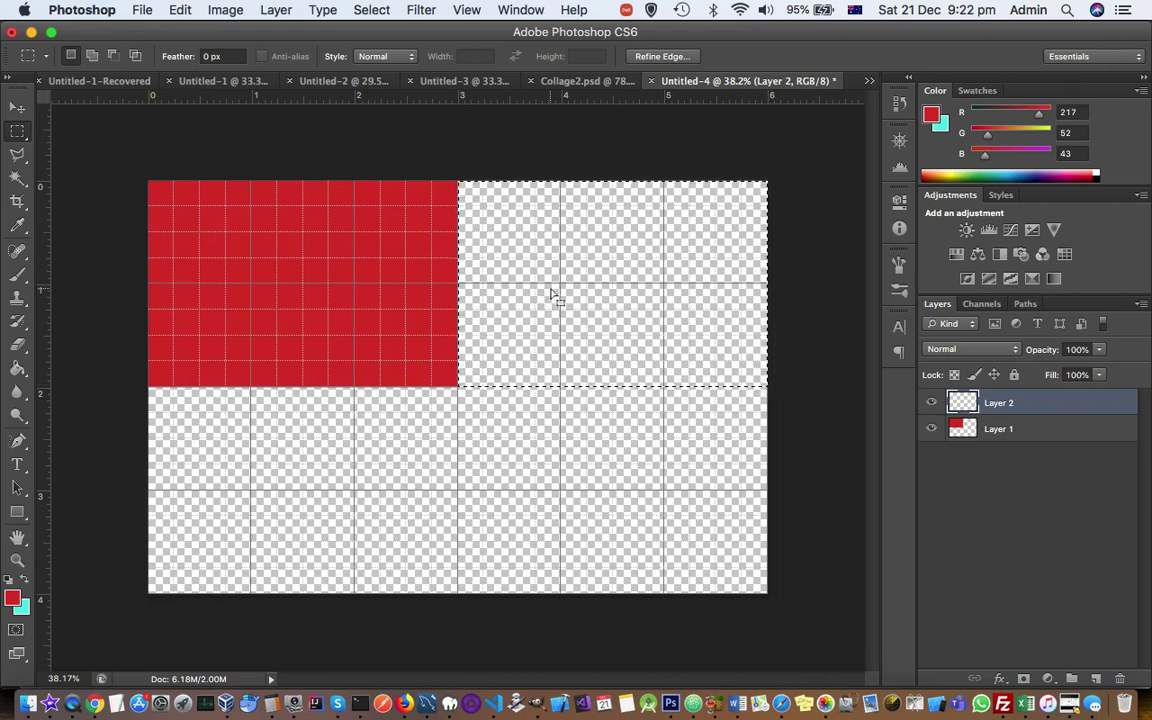
{"action": "left_click", "coordinate": [14, 599]}
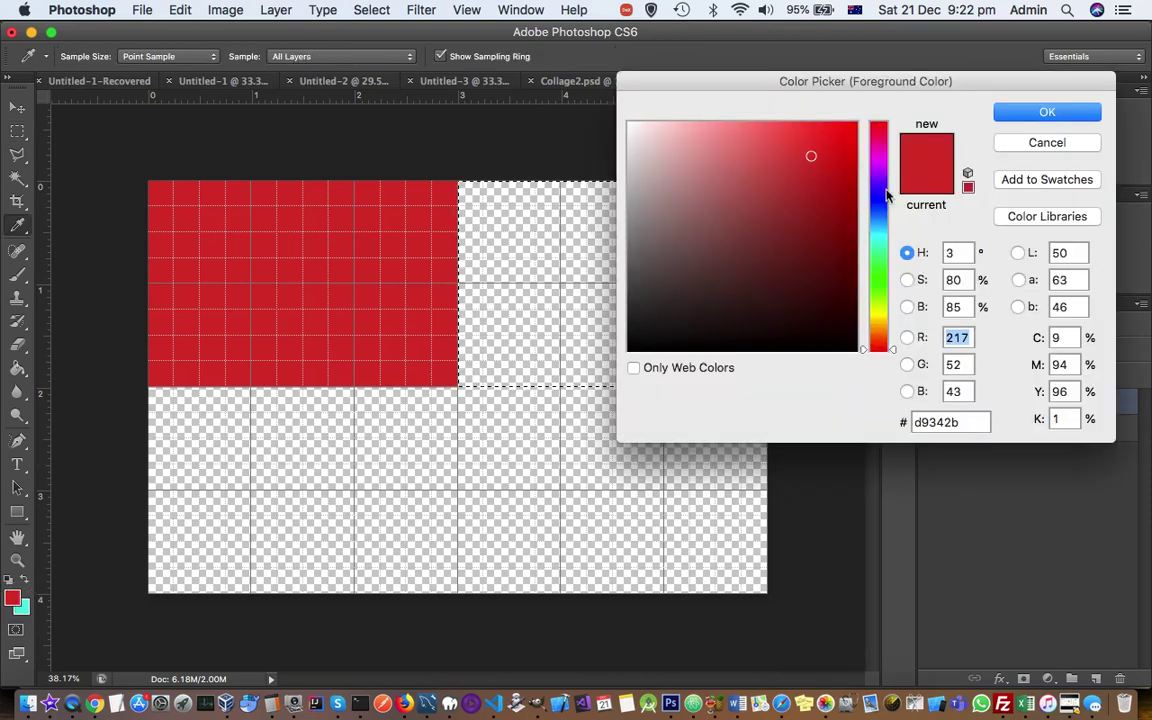
{"action": "left_click", "coordinate": [884, 205]}
{"action": "left_click", "coordinate": [1043, 111]}
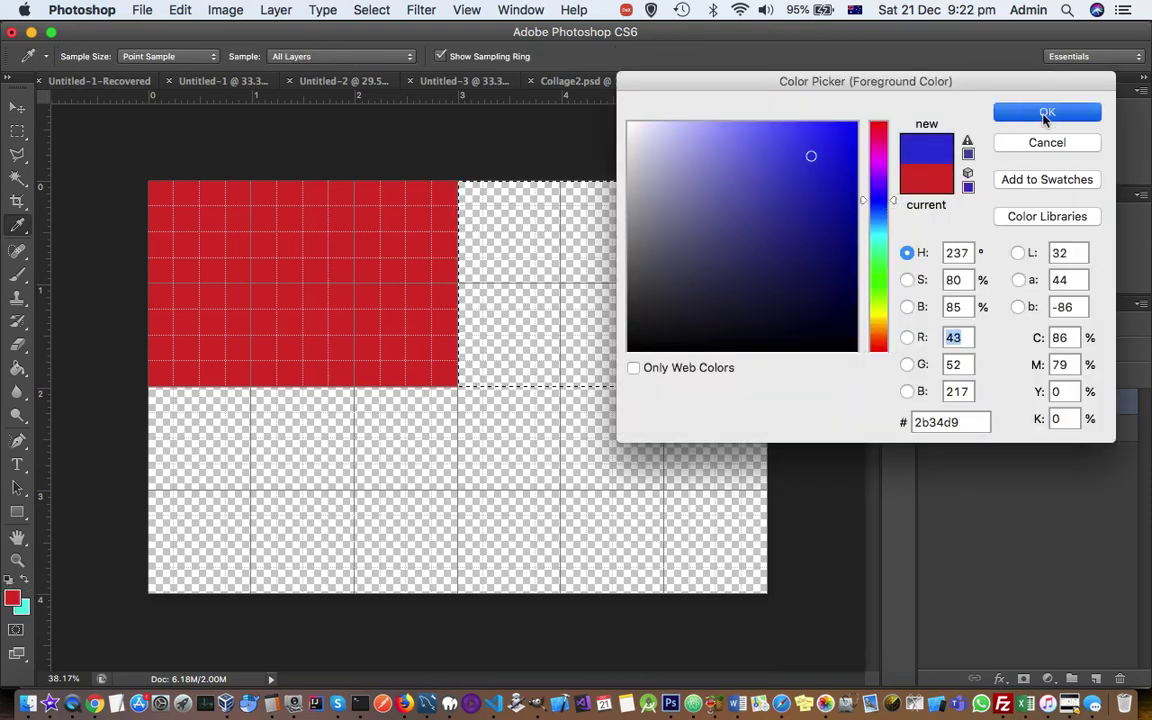
{"action": "right_click", "coordinate": [598, 259]}
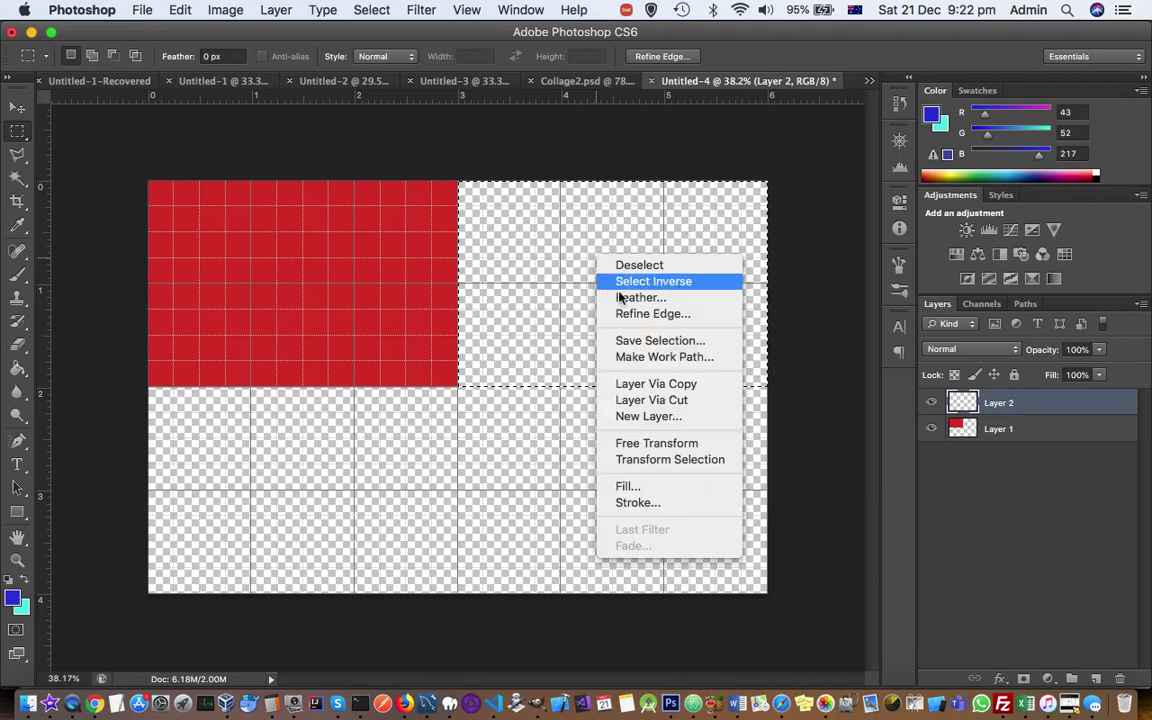
{"action": "left_click", "coordinate": [672, 488]}
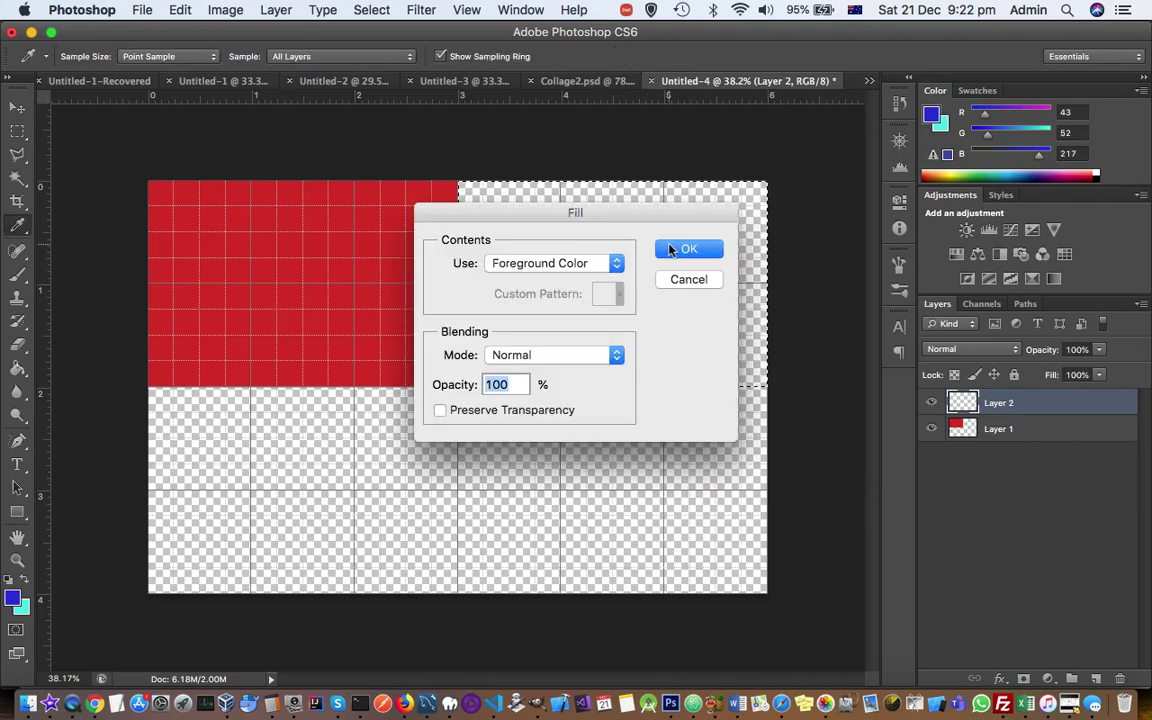
{"action": "left_click", "coordinate": [671, 250]}
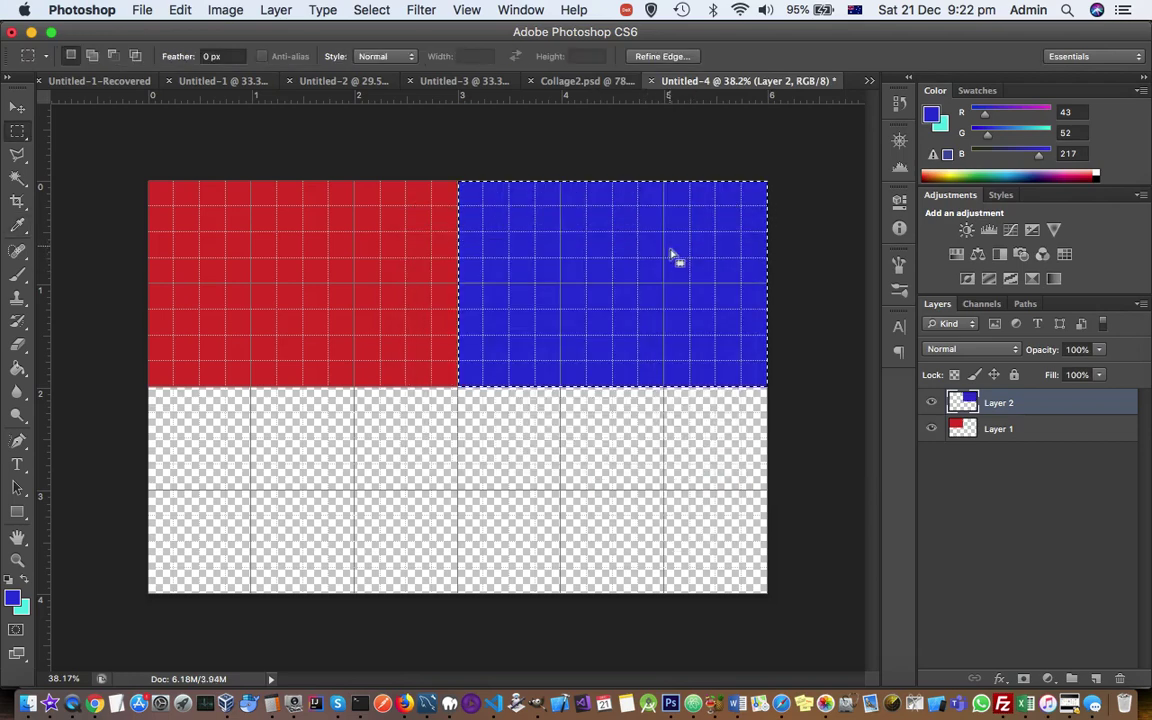
- On a new layer, select the canvas's lower-left 3 × 2 inch quarter and fill it with turquoise #2bcfd9
{"action": "left_click", "coordinate": [1097, 681]}
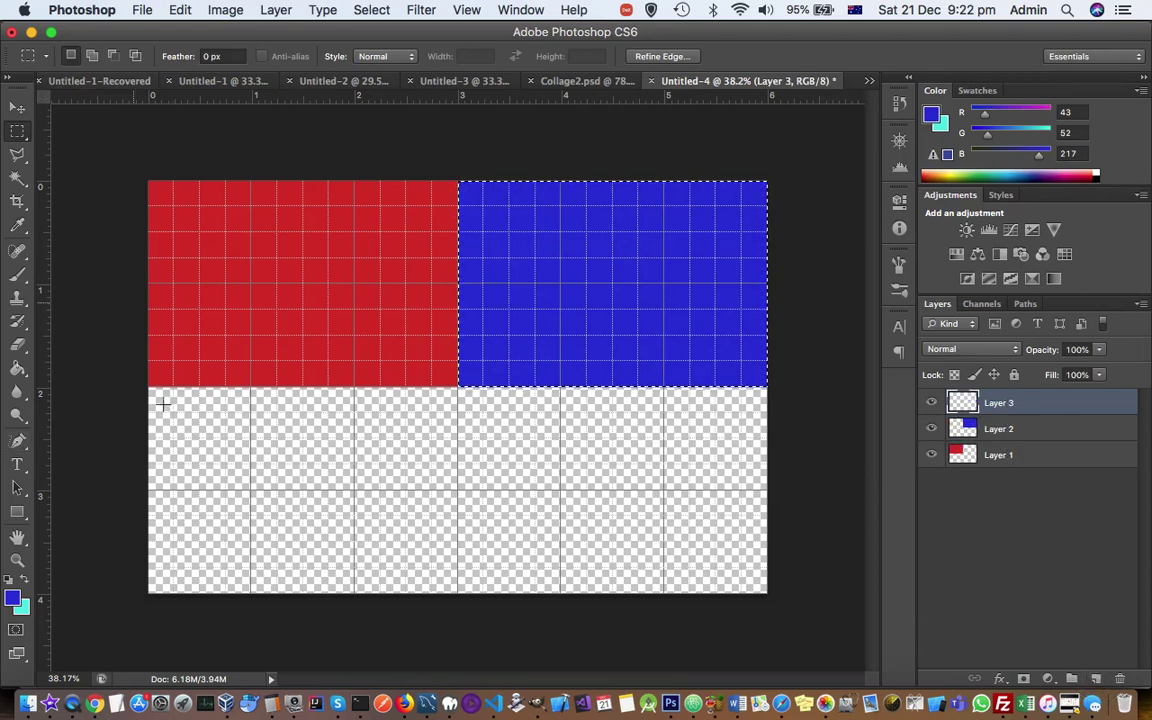
{"action": "left_click_drag", "start_coordinate": [148, 388], "coordinate": [458, 592]}
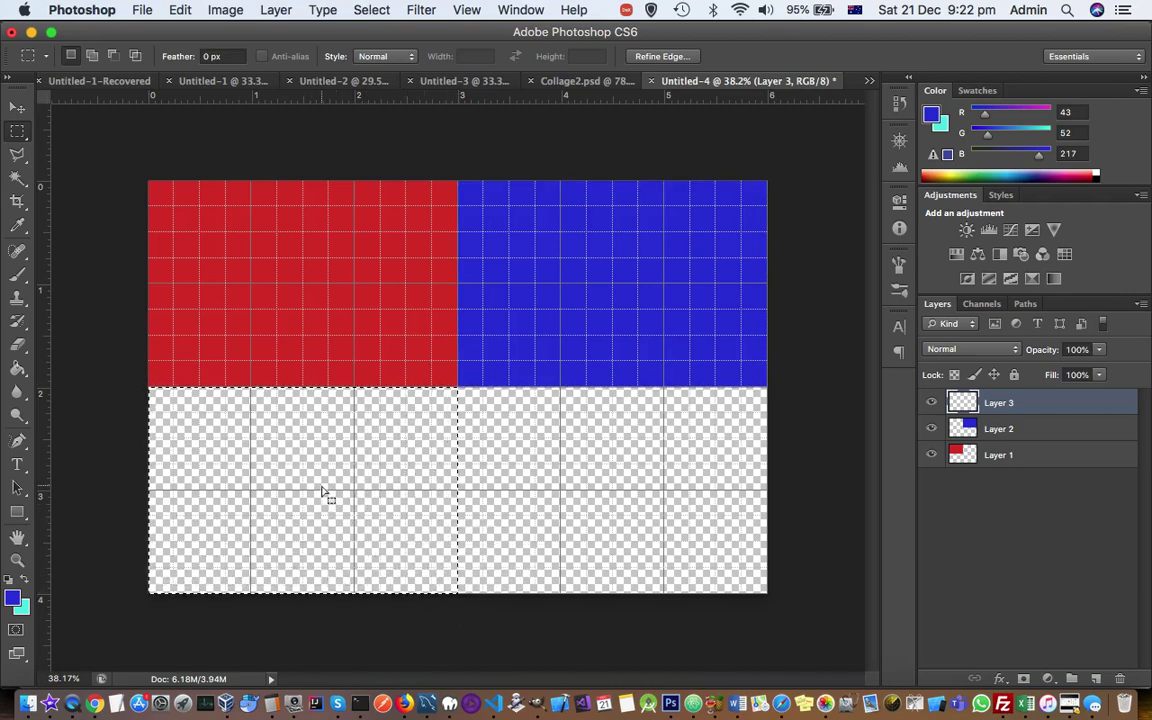
{"action": "left_click", "coordinate": [12, 597]}
{"action": "left_click", "coordinate": [878, 234]}
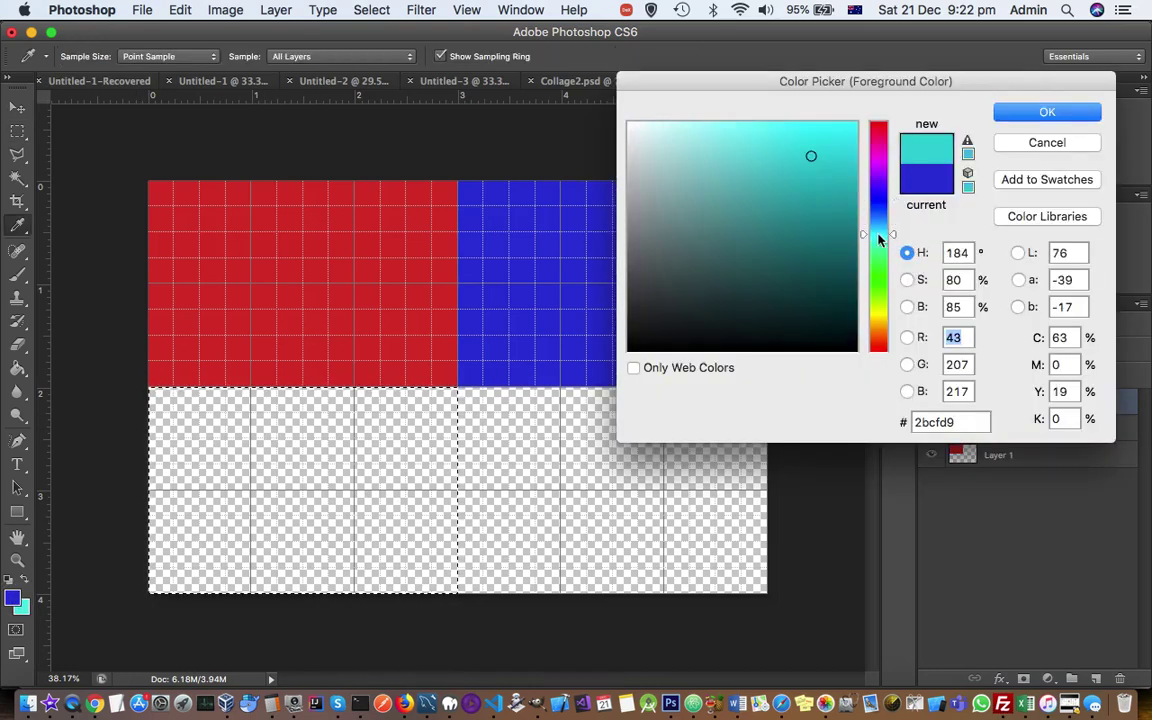
{"action": "left_click", "coordinate": [1037, 118]}
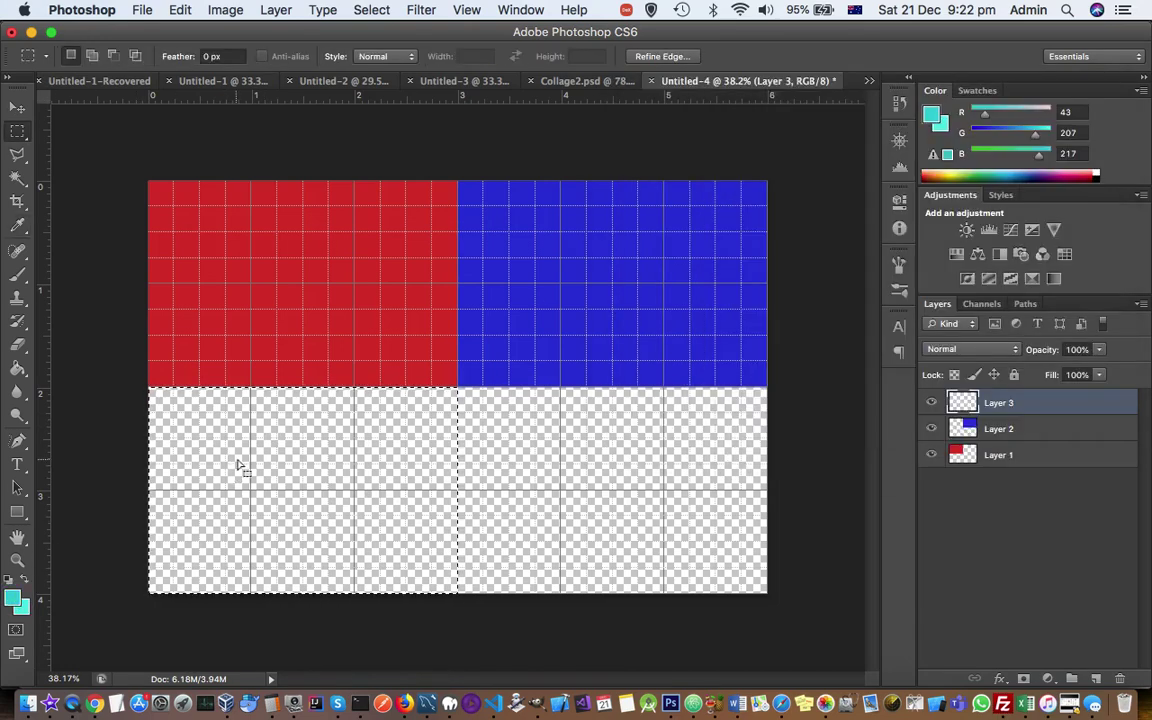
{"action": "right_click", "coordinate": [239, 460]}
{"action": "left_click", "coordinate": [300, 613]}
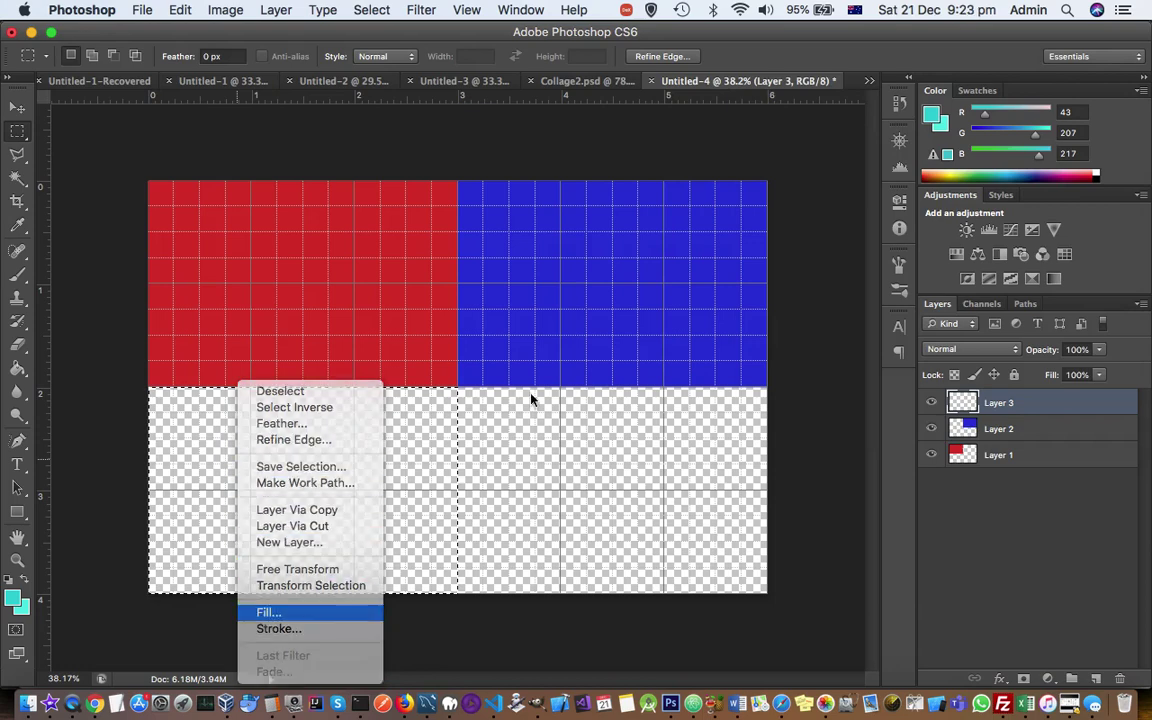
{"action": "left_click", "coordinate": [700, 252]}
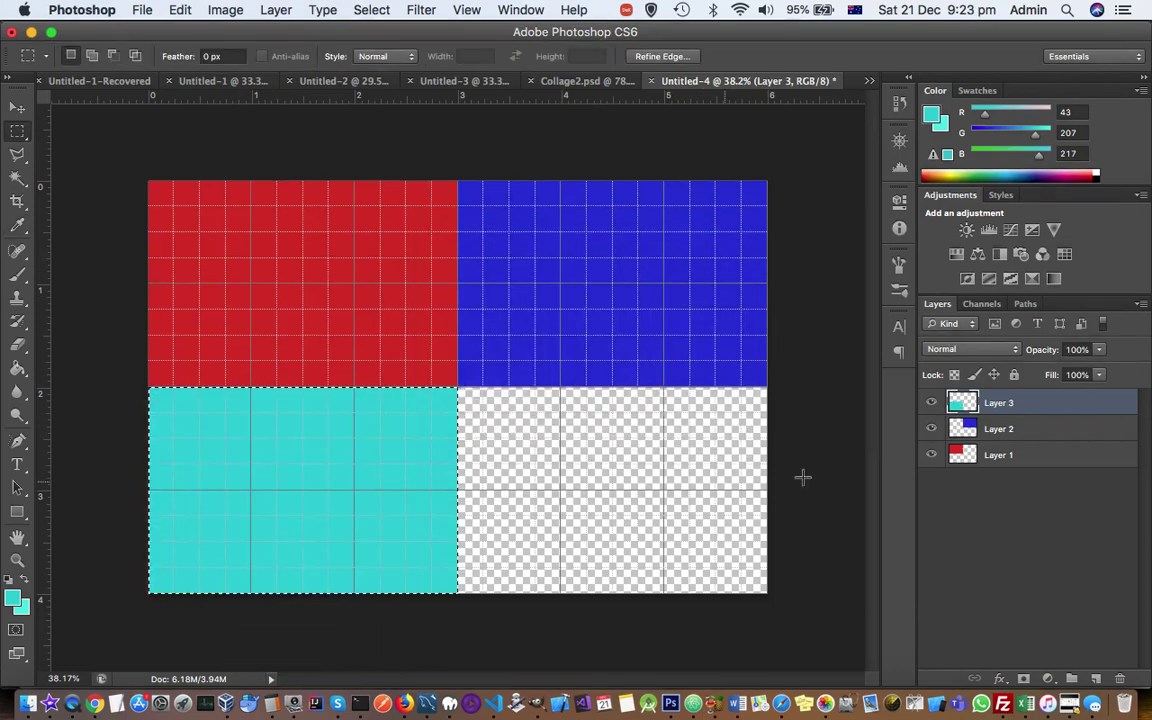
- Add a new layer and select the canvas's lower-right 3 × 2 inch quarter
{"action": "left_click", "coordinate": [1095, 679]}
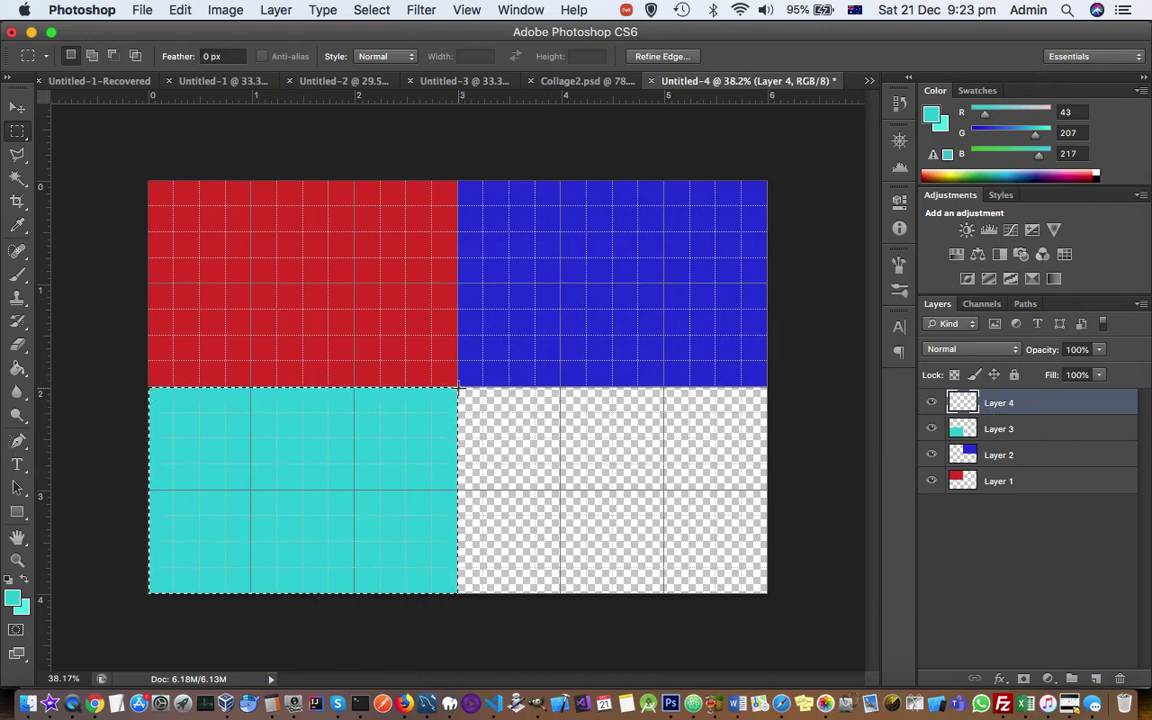
{"action": "left_click_drag", "start_coordinate": [459, 389], "coordinate": [770, 593]}
{"action": "right_click", "coordinate": [557, 479]}
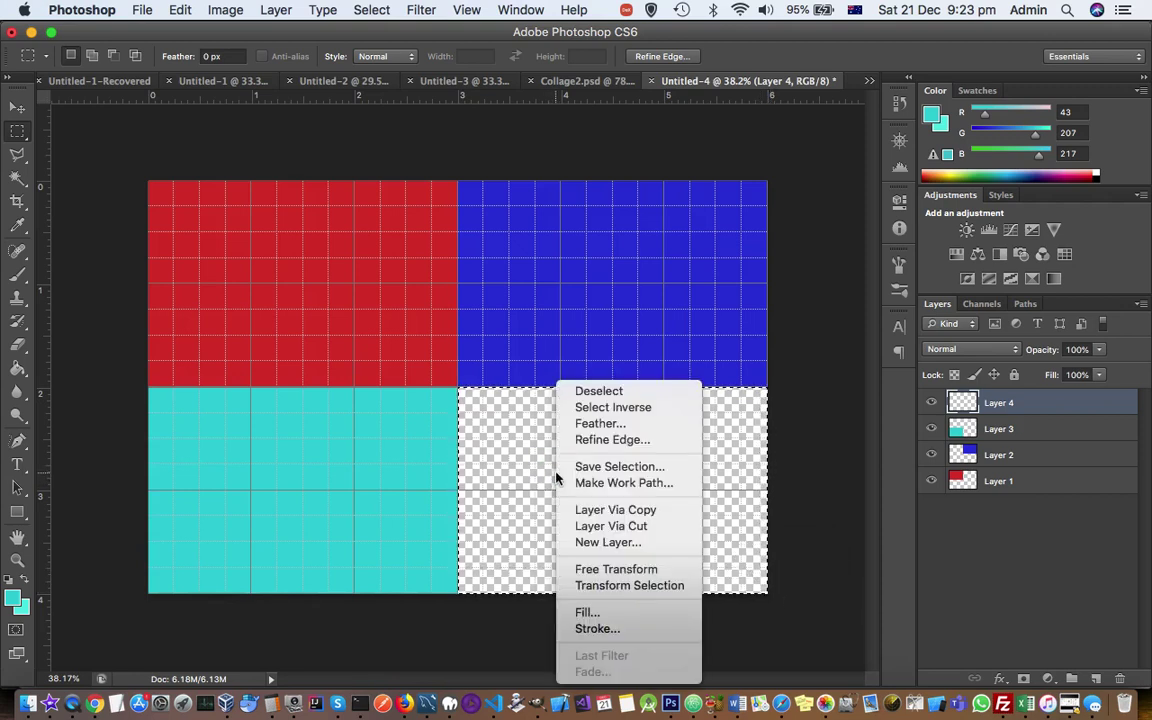
- Set the foreground color to red #d9382b
{"action": "left_click", "coordinate": [18, 599]}
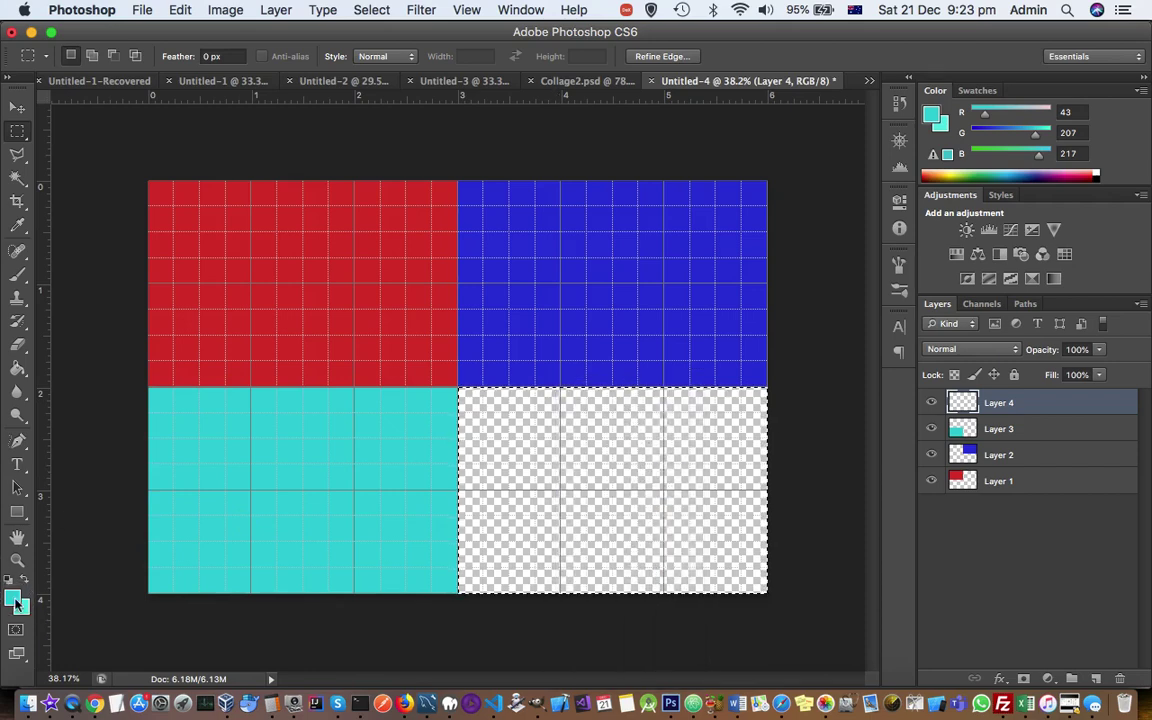
{"action": "left_click", "coordinate": [15, 600]}
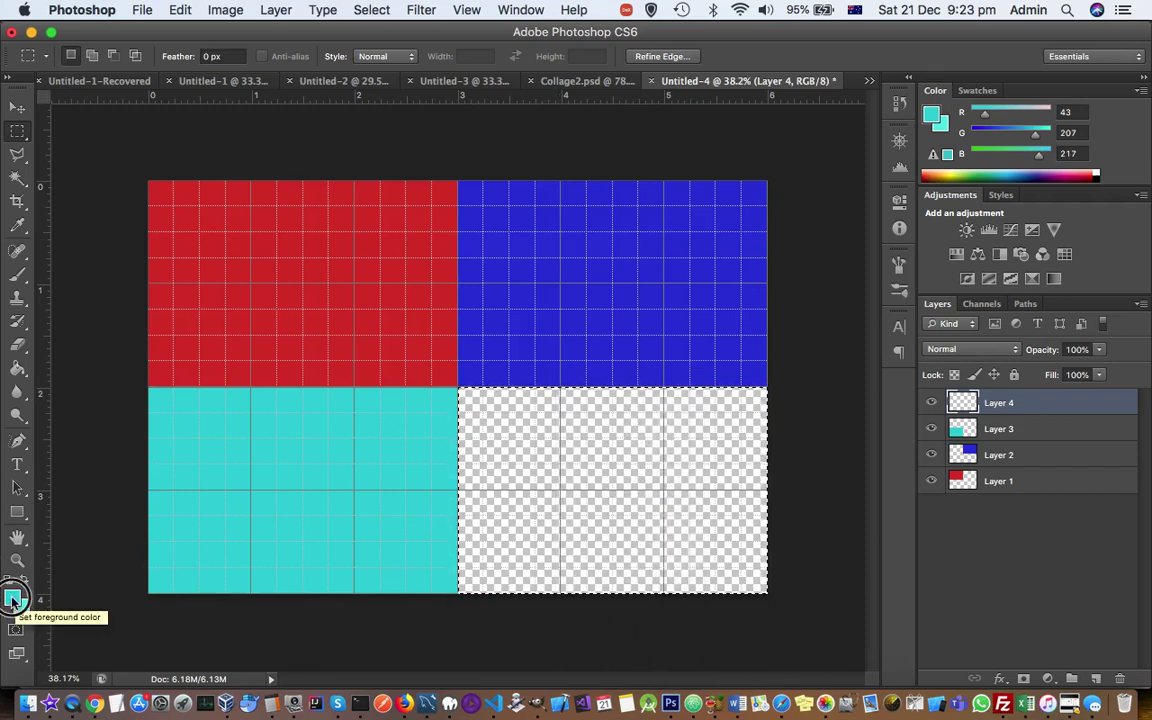
{"action": "left_click", "coordinate": [880, 316]}
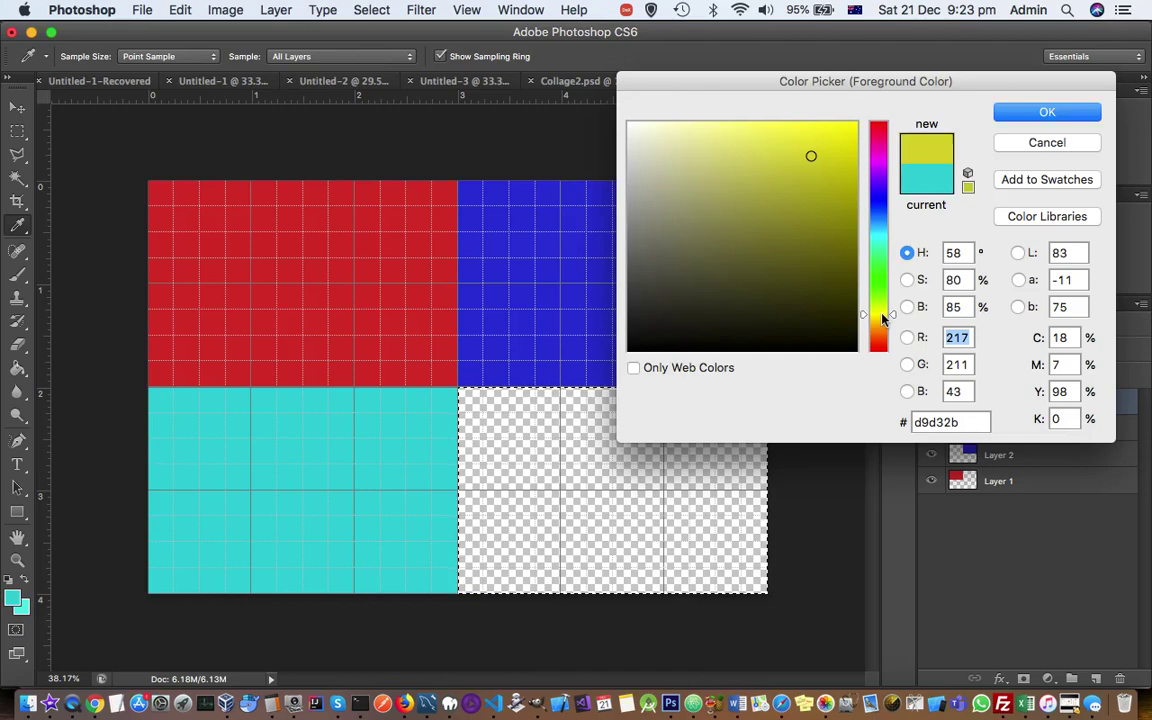
{"action": "left_click", "coordinate": [880, 348]}
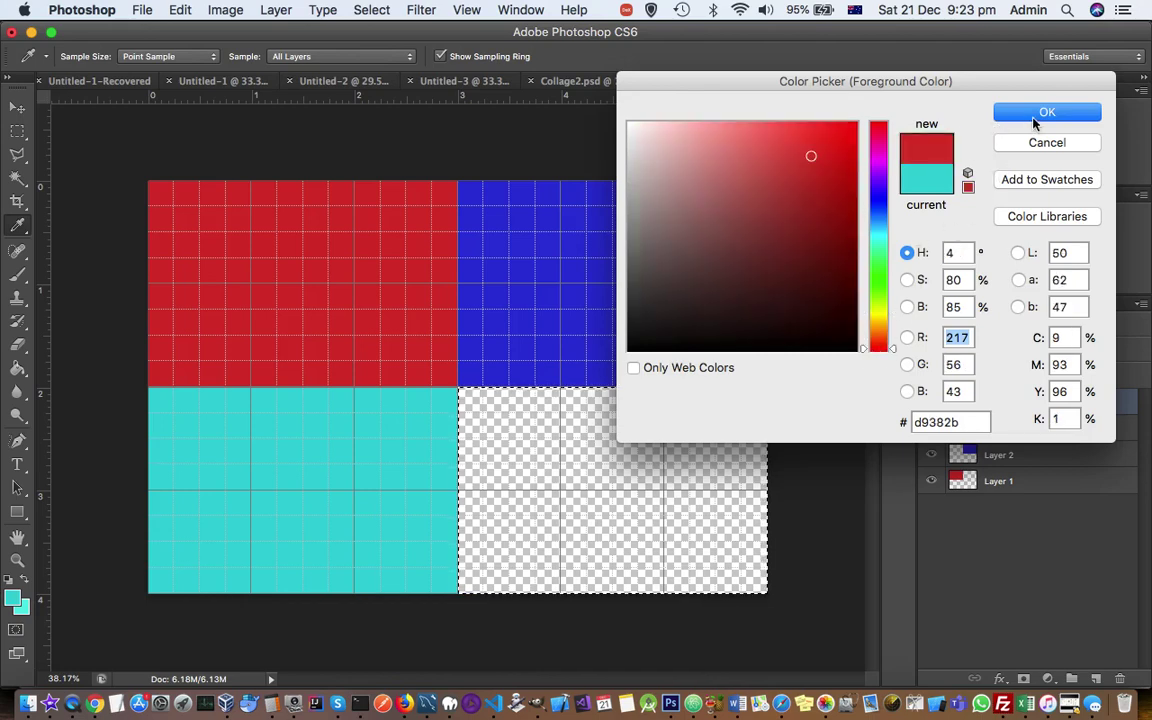
{"action": "left_click", "coordinate": [1036, 115]}
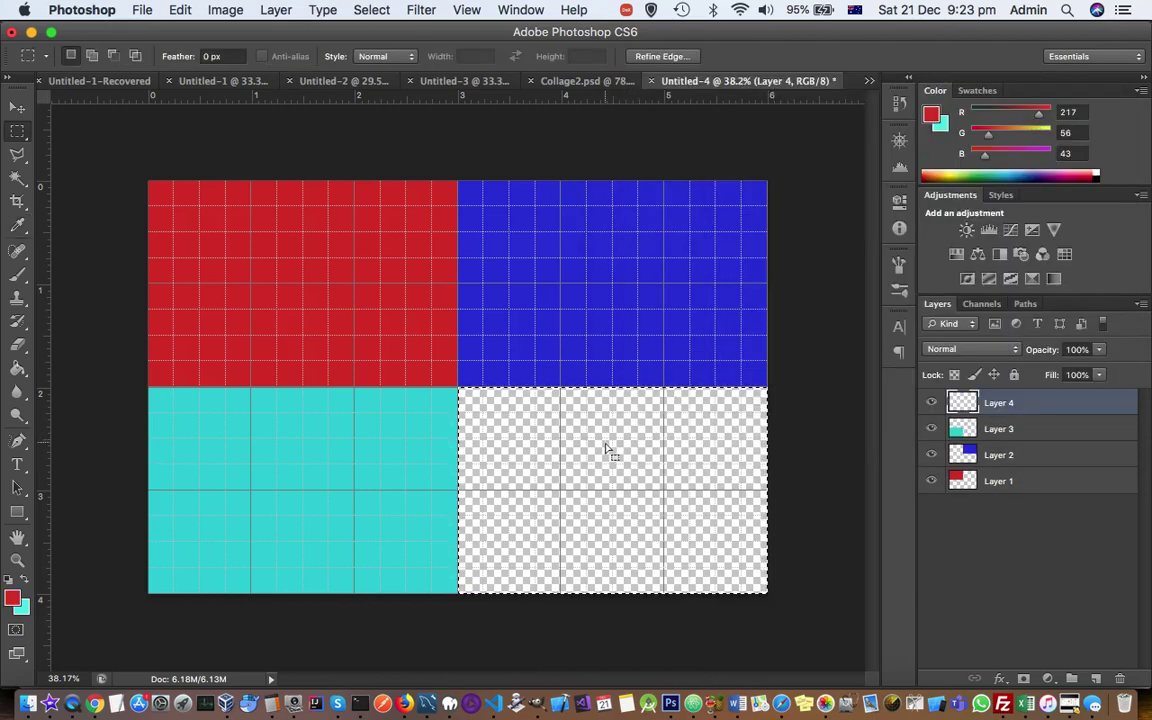
- Set the foreground color to green #44d92b and fill the selected lower-right quarter with it at 100% opacity
{"action": "left_click", "coordinate": [13, 599]}
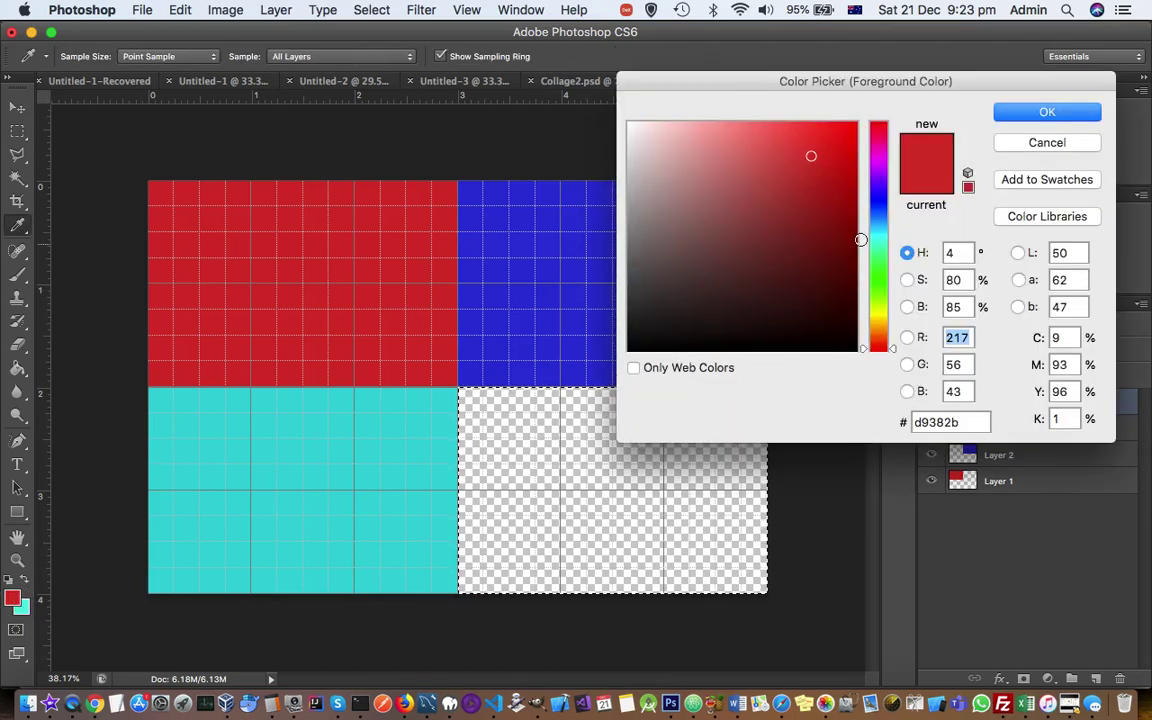
{"action": "left_click", "coordinate": [880, 280]}
{"action": "left_click", "coordinate": [1027, 117]}
{"action": "right_click", "coordinate": [555, 470]}
{"action": "left_click", "coordinate": [598, 613]}
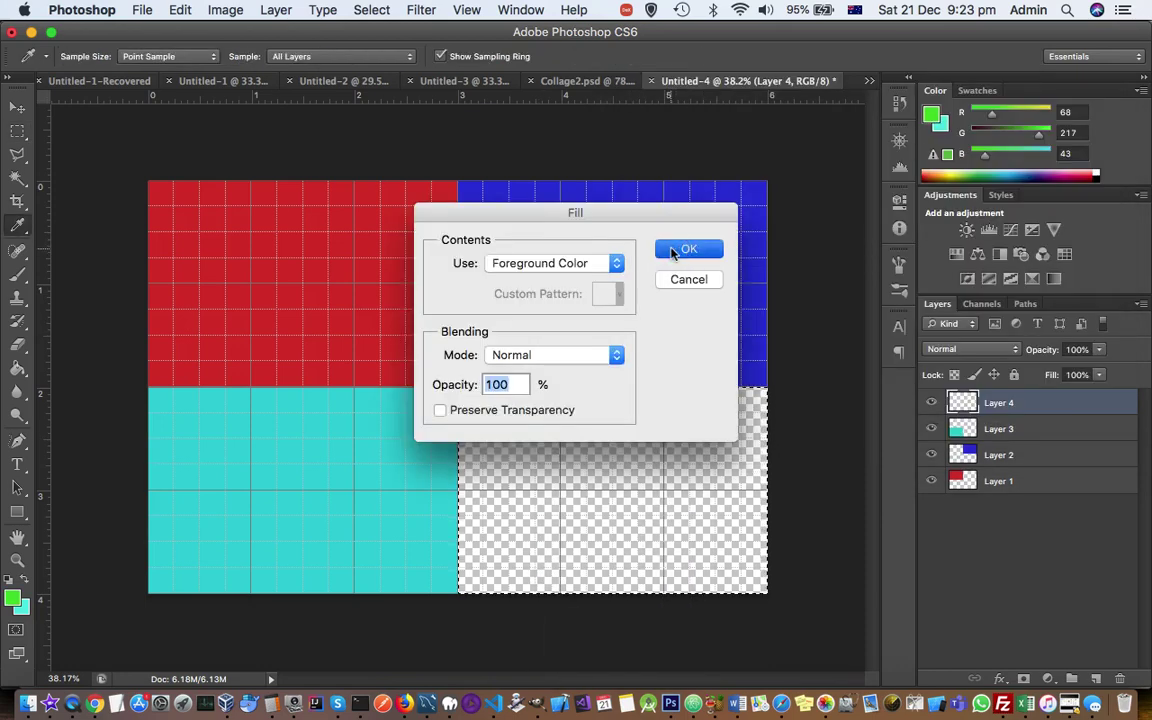
{"action": "left_click", "coordinate": [680, 242]}
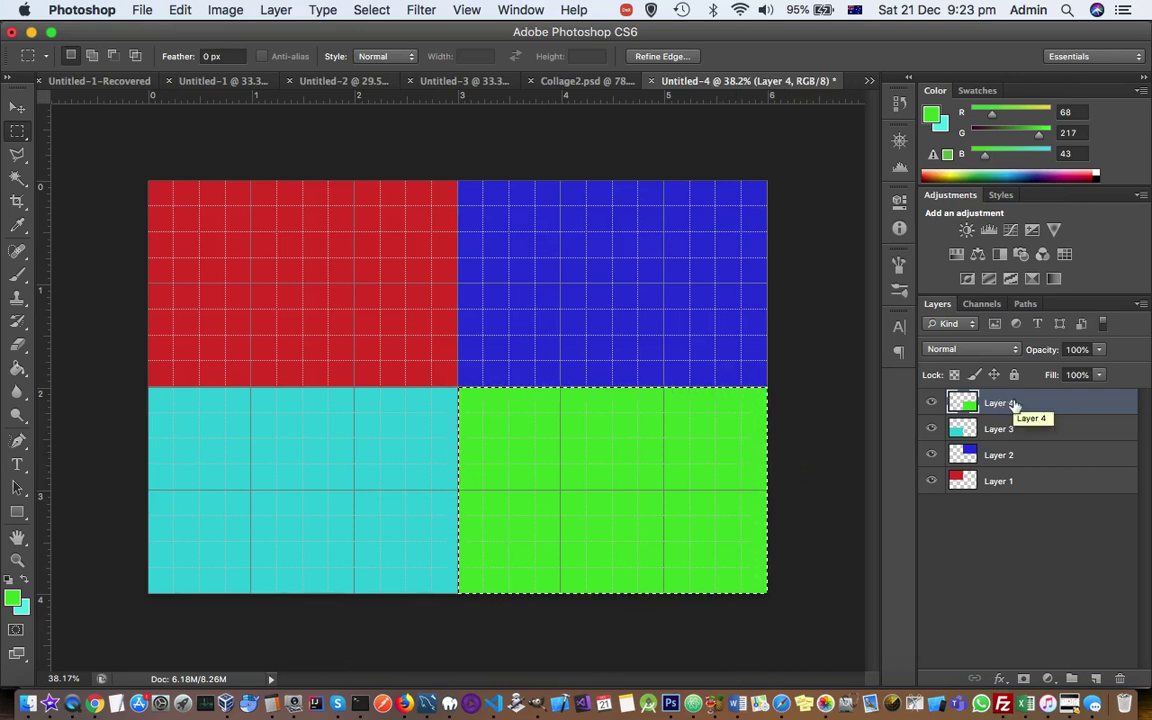
- Select a single pixel row along the horizontal boundary between the upper and lower panels at 2 inches
{"action": "left_click", "coordinate": [10, 131]}
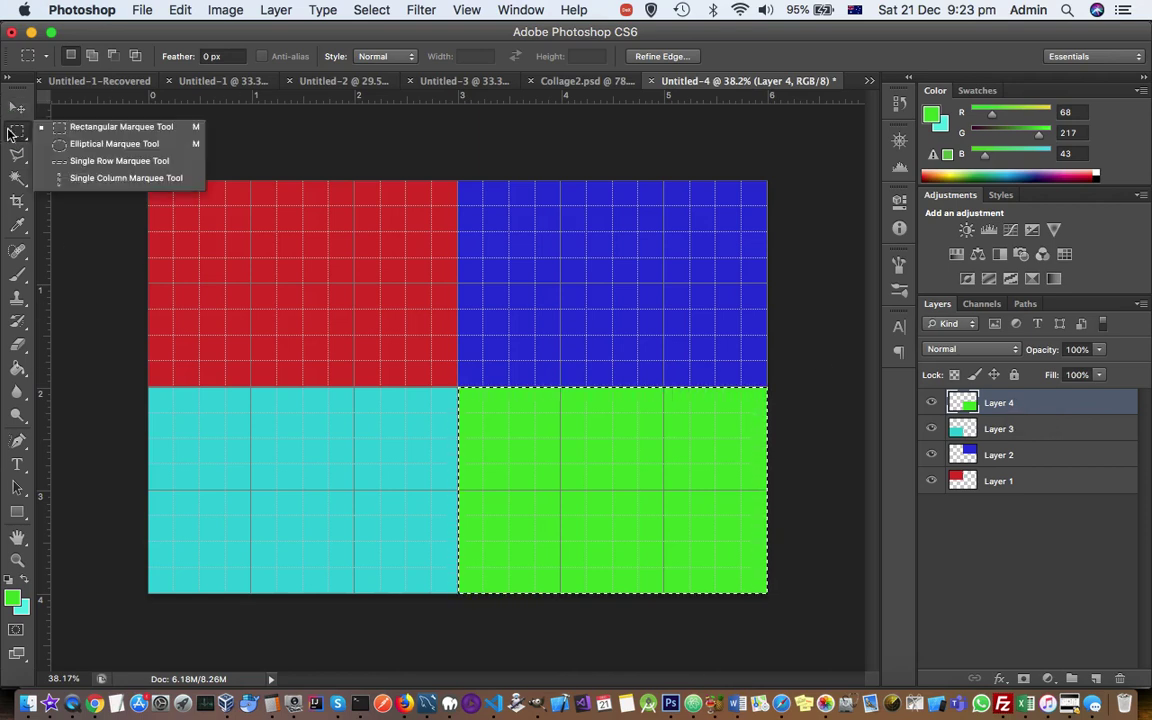
{"action": "left_click", "coordinate": [116, 161]}
{"action": "left_click", "coordinate": [372, 386]}
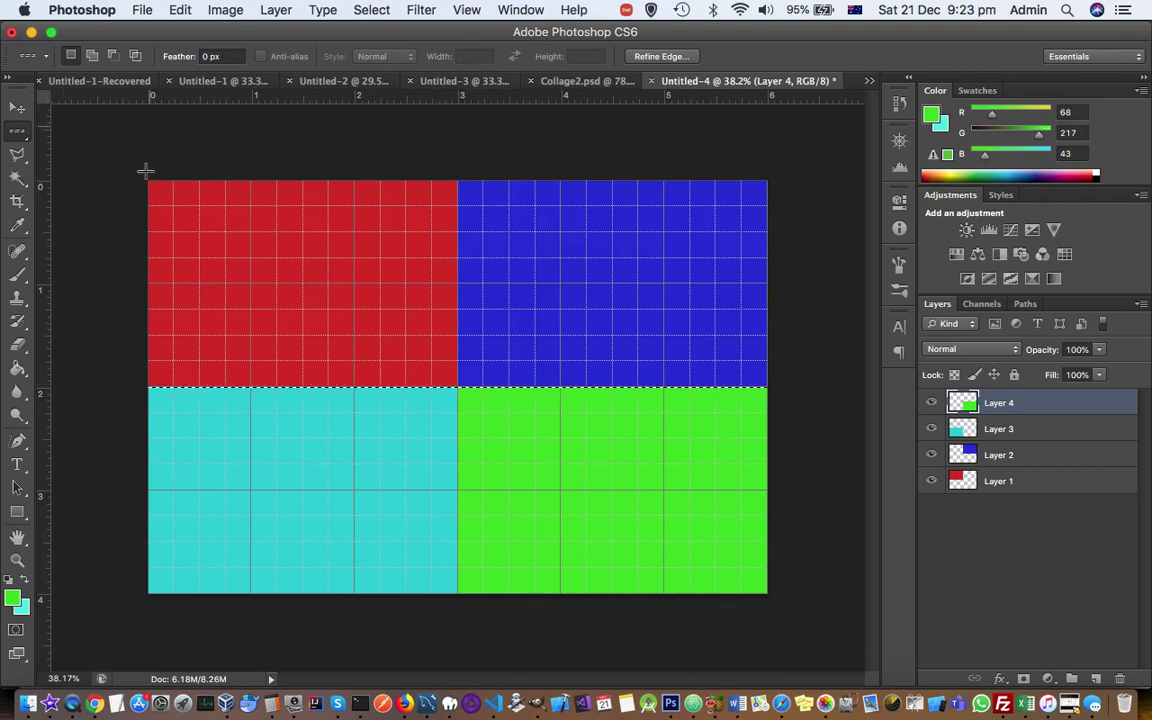
- Stroke the selected row with a 5 px off-white #fafcfa line, centered, at 100% opacity
{"action": "right_click", "coordinate": [358, 345]}
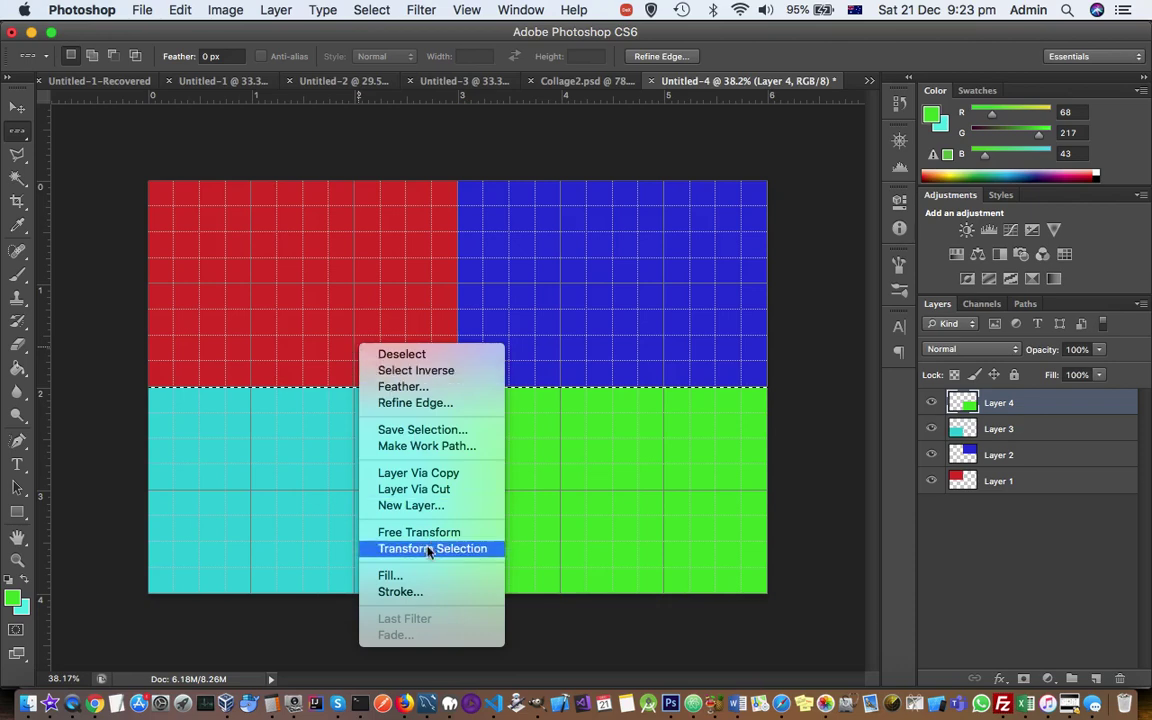
{"action": "left_click", "coordinate": [418, 592]}
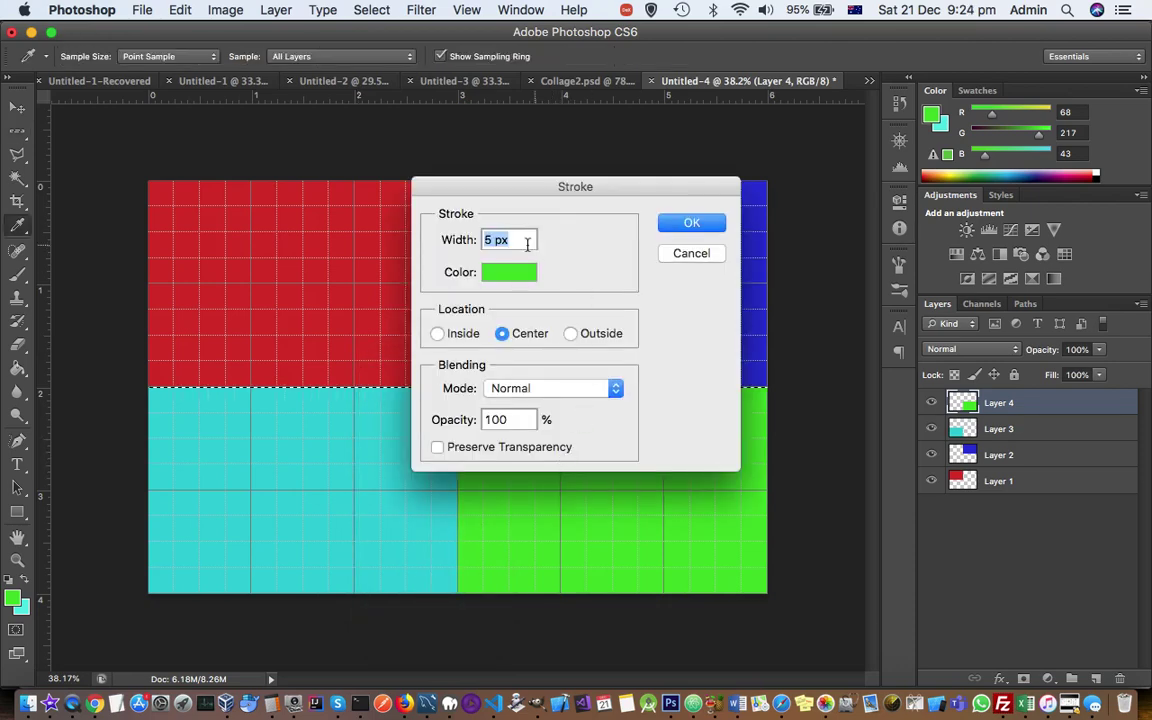
{"action": "left_click", "coordinate": [510, 273]}
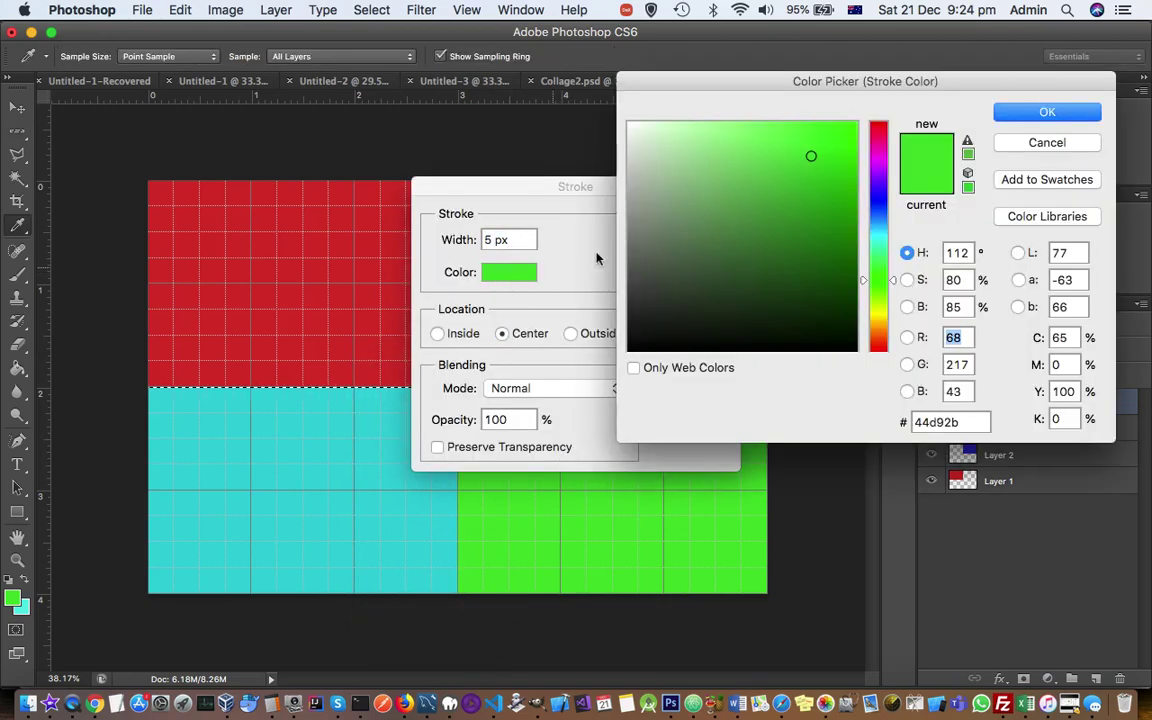
{"action": "left_click", "coordinate": [630, 125]}
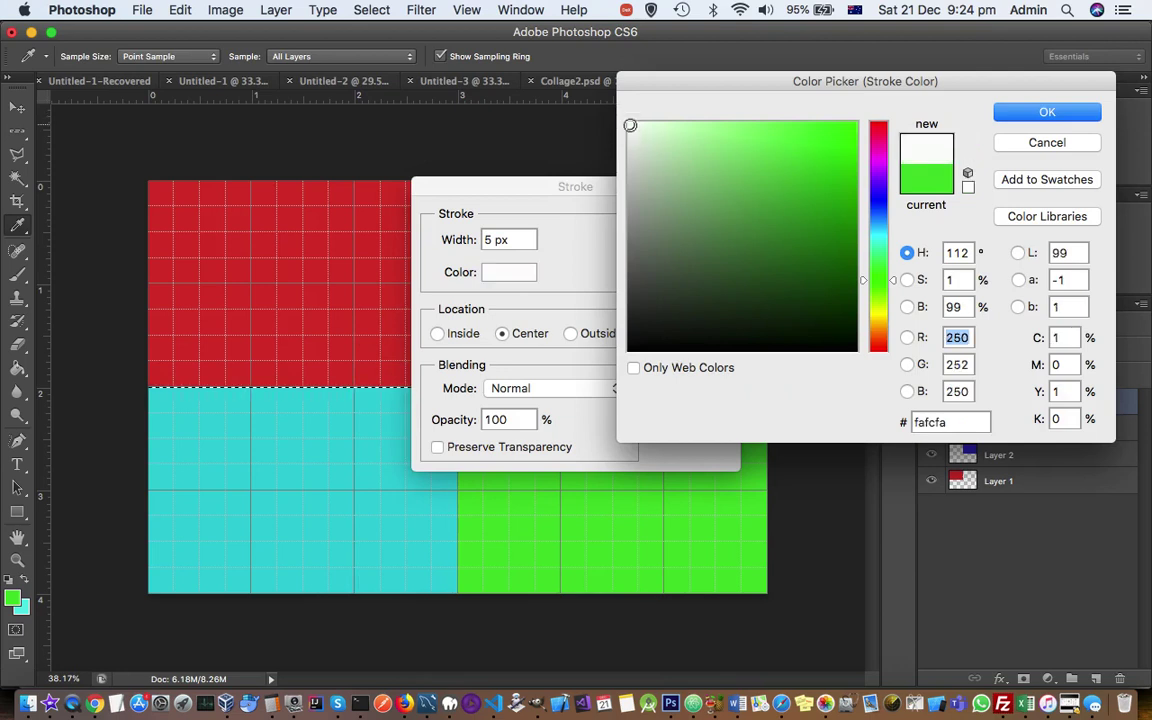
{"action": "left_click", "coordinate": [1047, 113]}
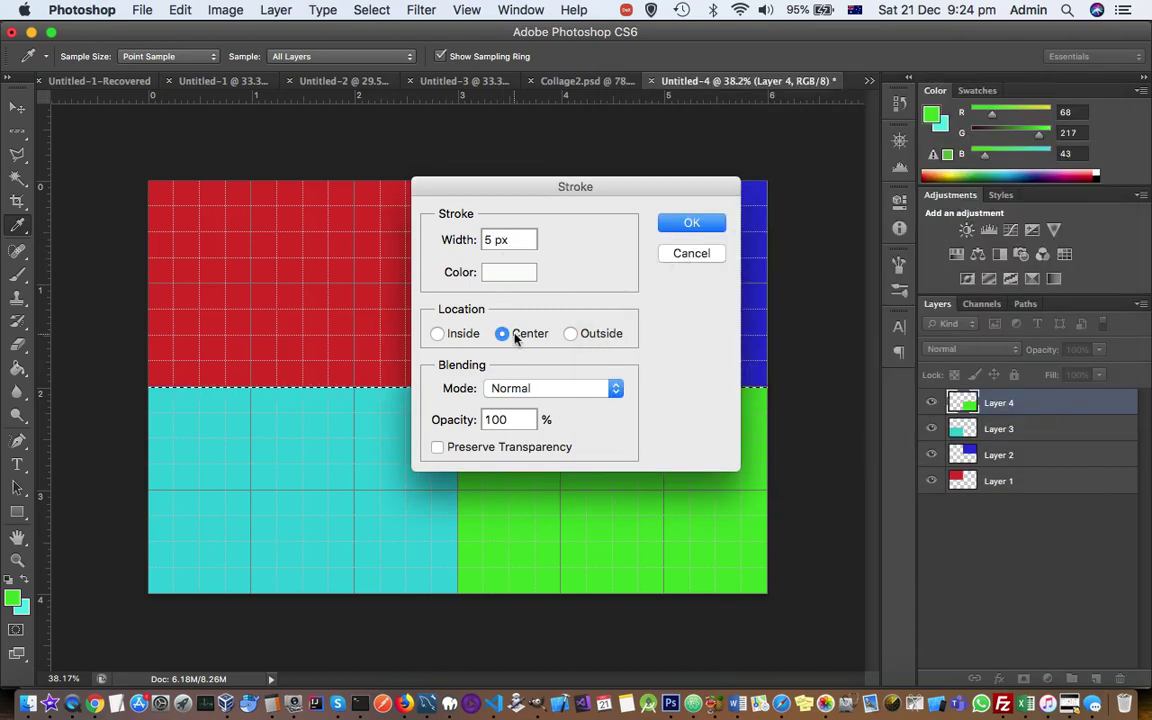
{"action": "left_click", "coordinate": [682, 224]}
- Select a single pixel column along the vertical panel boundary at 3 inches and stroke it with a centered 5 px off-white line
{"action": "key", "text": "m"}
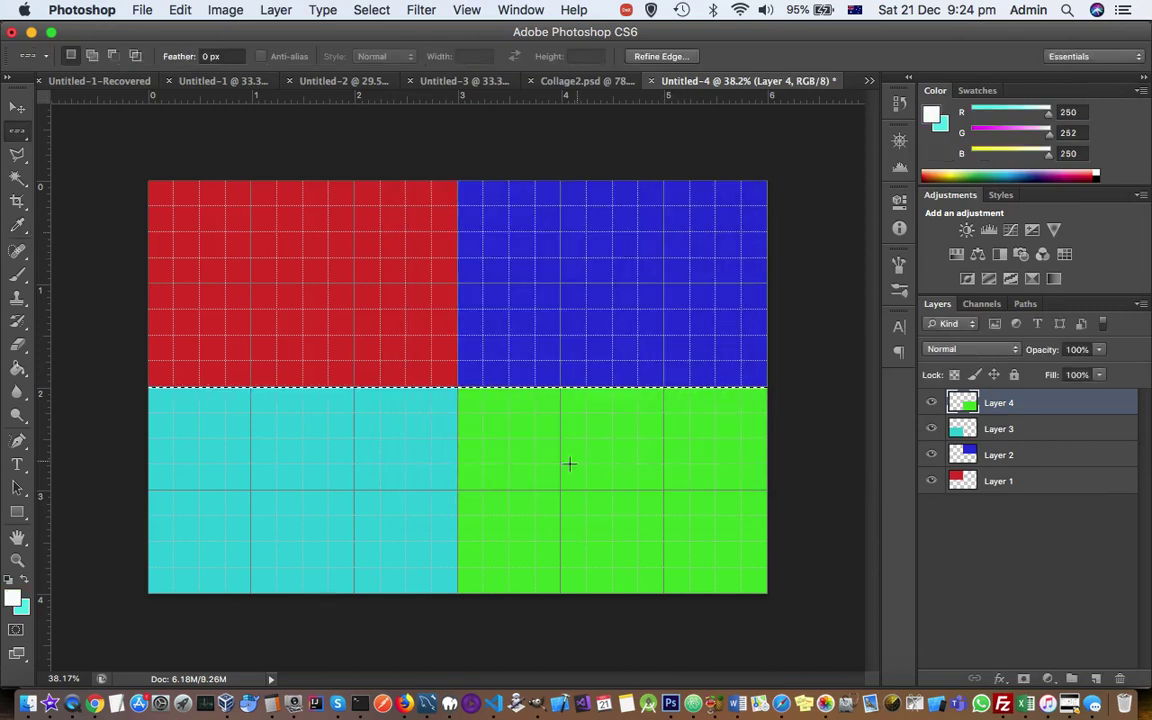
{"action": "left_click_drag", "start_coordinate": [16, 130], "coordinate": [131, 188]}
{"action": "left_click", "coordinate": [458, 326]}
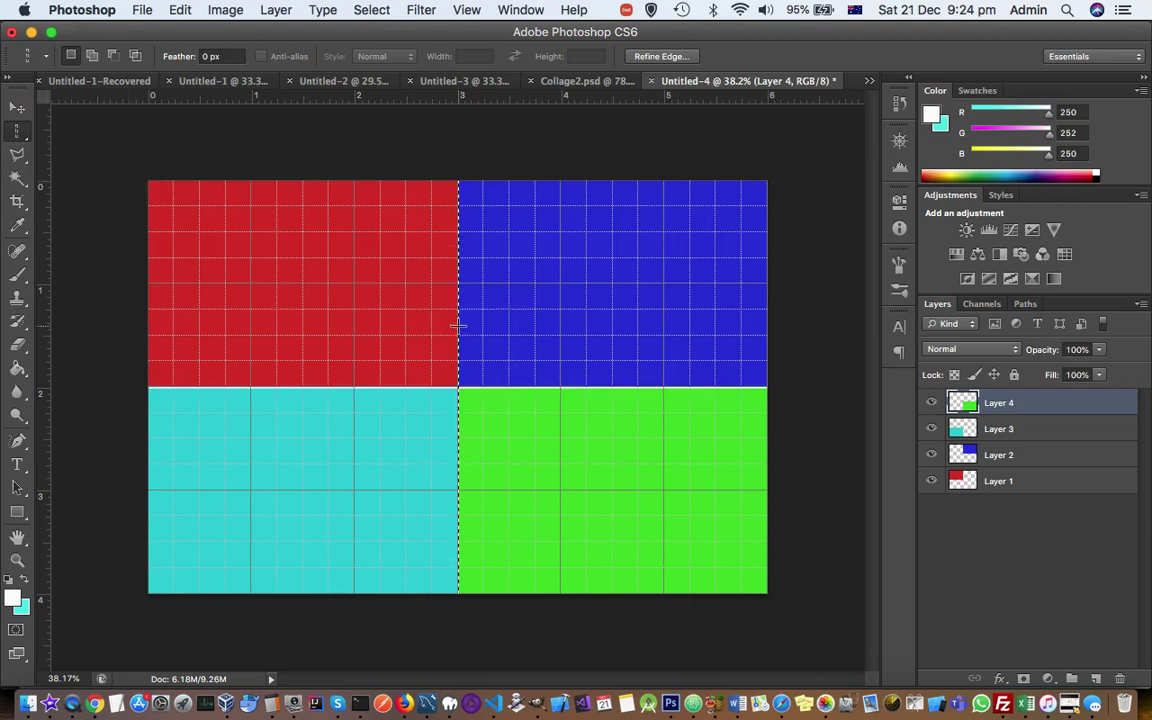
{"action": "right_click", "coordinate": [458, 326]}
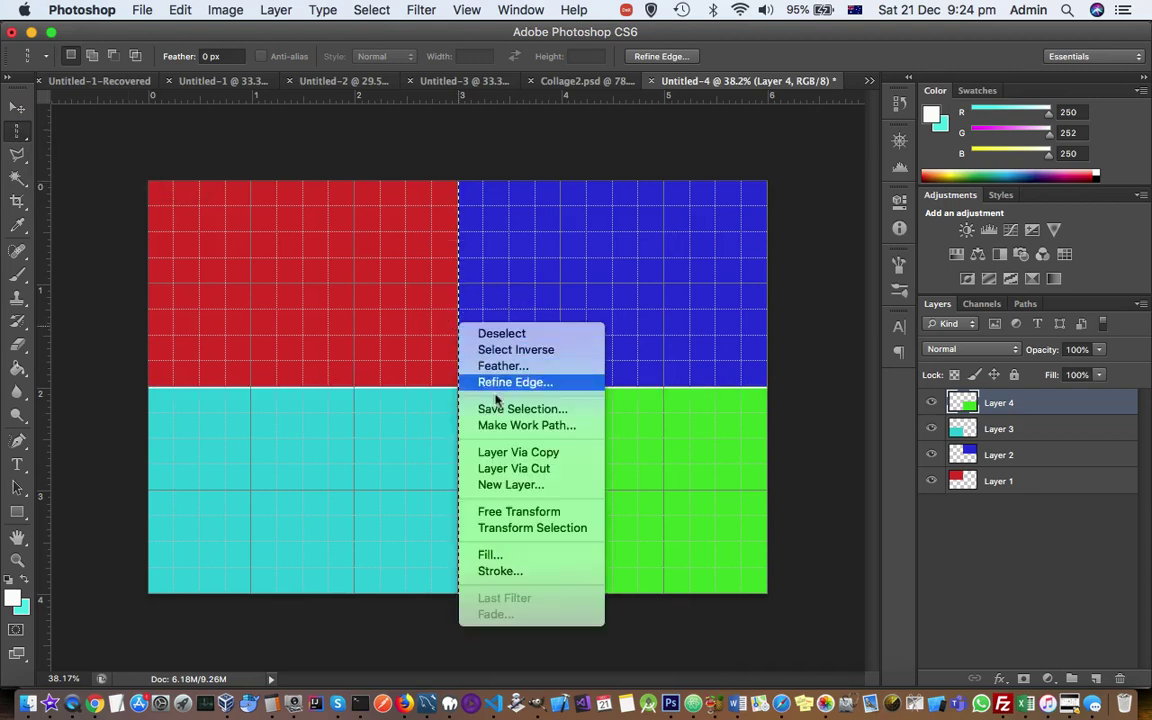
{"action": "left_click", "coordinate": [527, 571]}
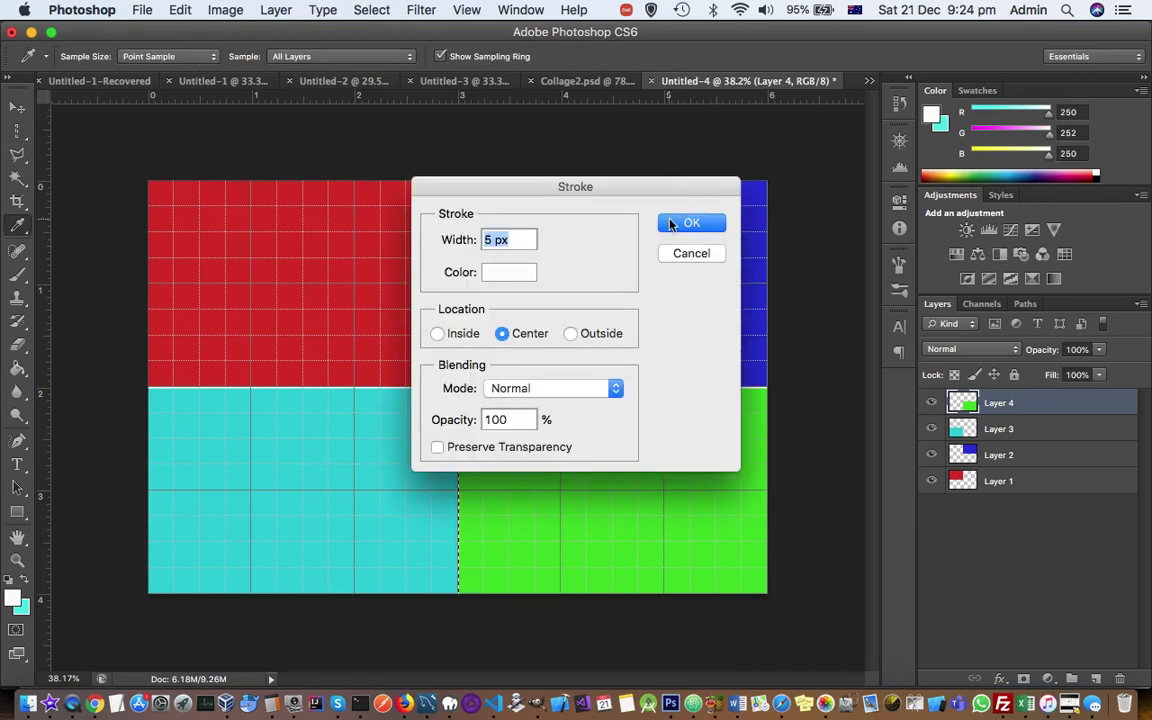
{"action": "left_click", "coordinate": [688, 230]}
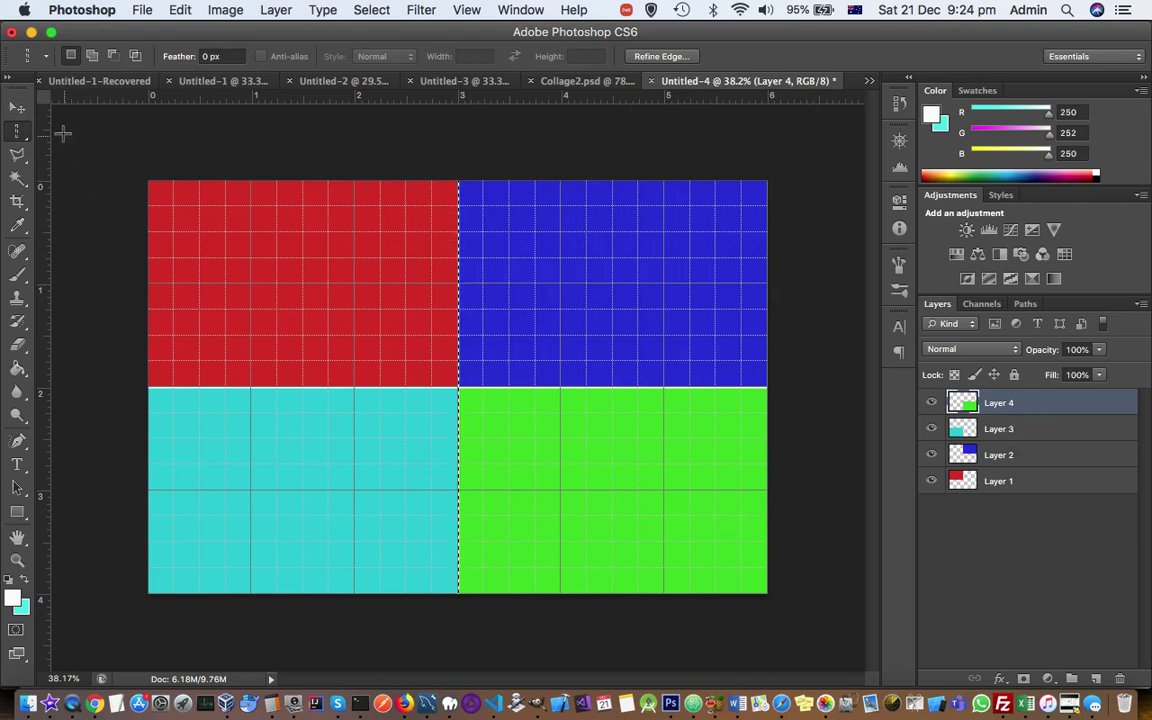
- Select the whole 6 × 4 inch canvas with the Rectangular Marquee and apply a centered 5 px off-white stroke around it
{"action": "left_click_drag", "start_coordinate": [19, 131], "coordinate": [118, 115]}
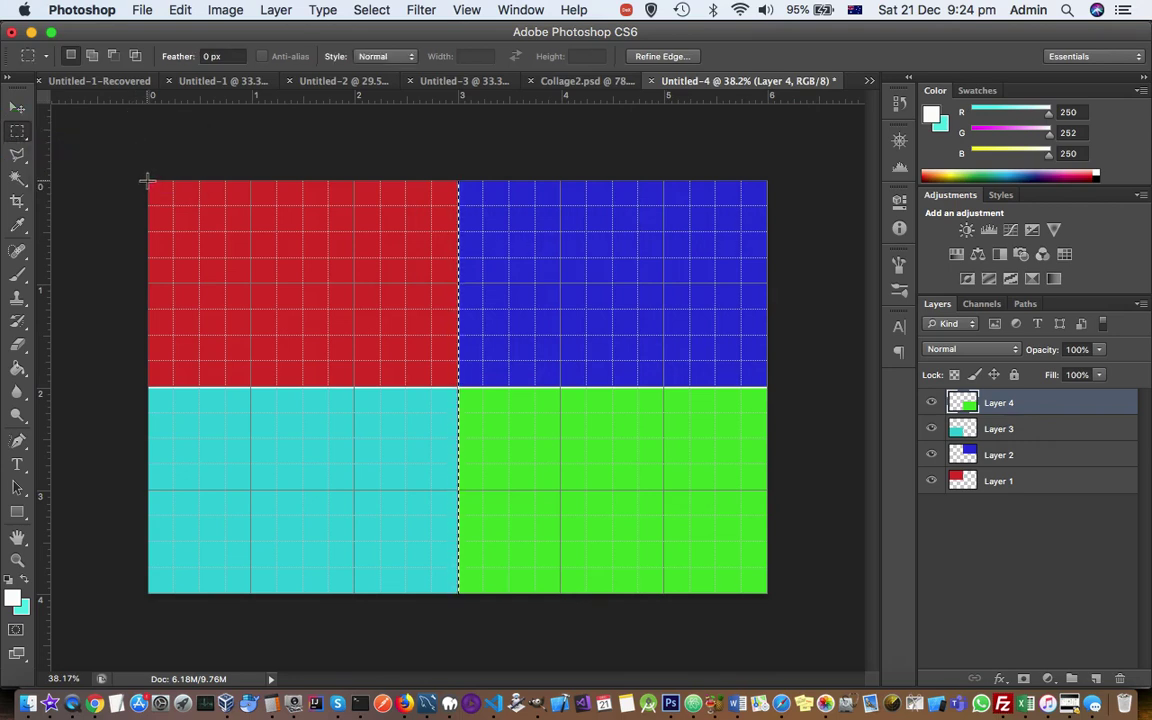
{"action": "left_click_drag", "start_coordinate": [147, 180], "coordinate": [765, 590]}
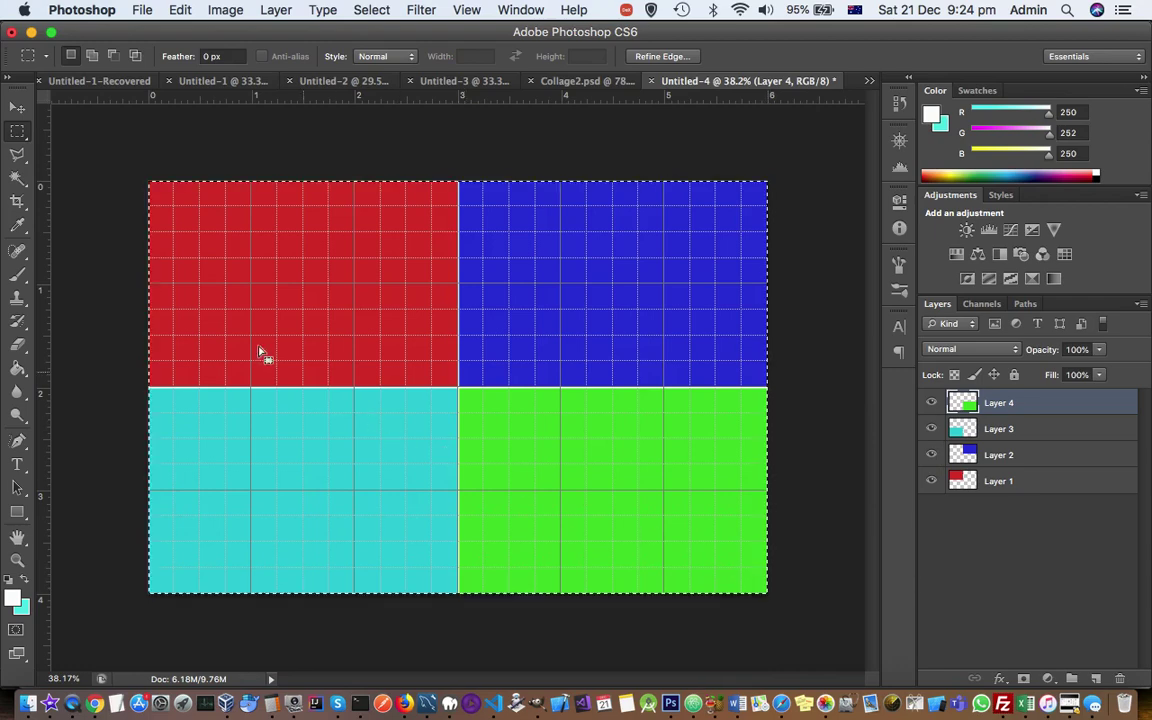
{"action": "right_click", "coordinate": [201, 246]}
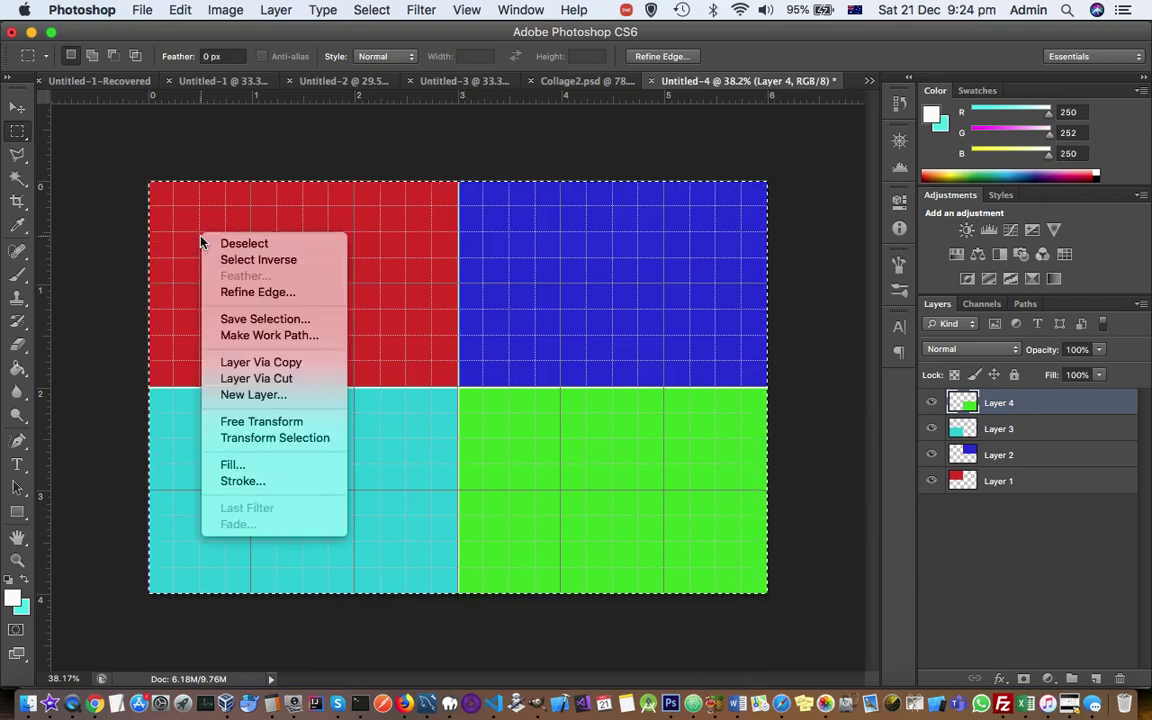
{"action": "left_click", "coordinate": [270, 478]}
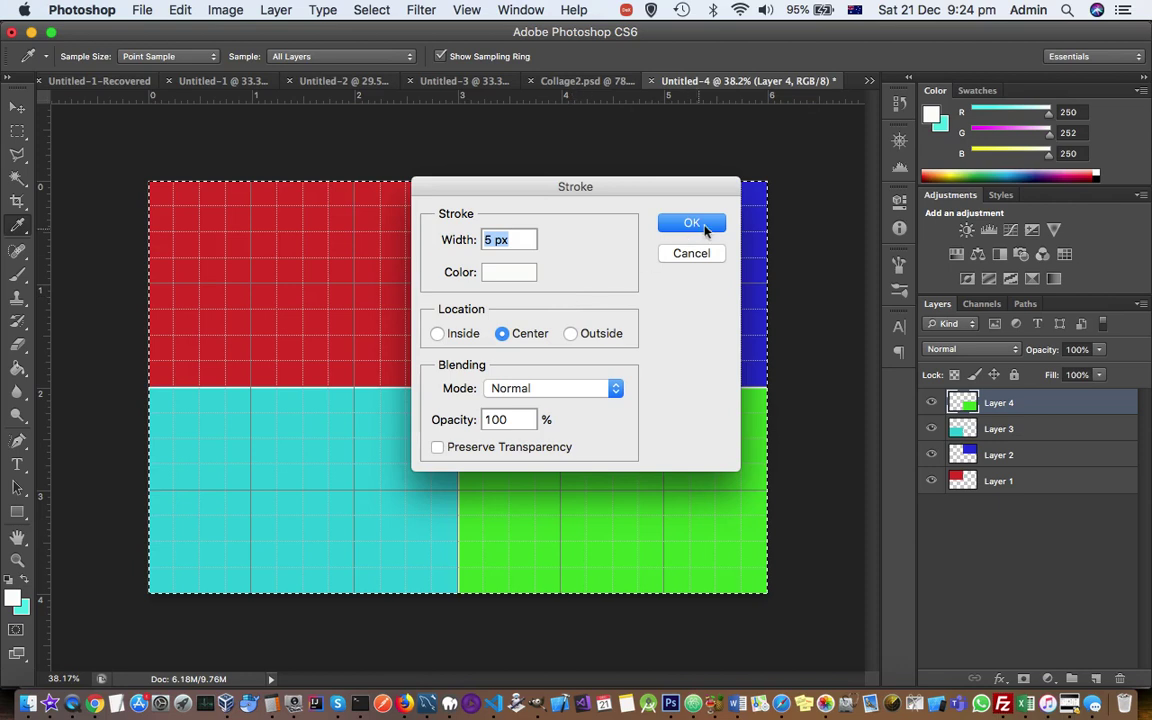
{"action": "left_click", "coordinate": [718, 225]}
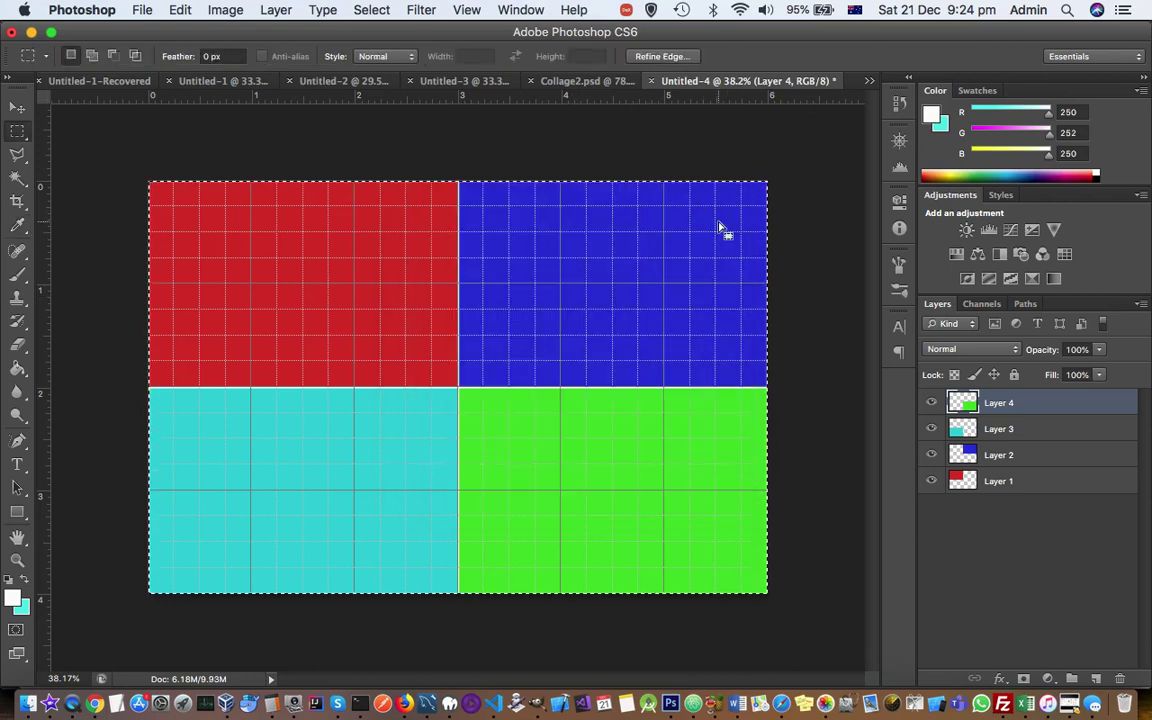
- Stroke the full-canvas selection again with the width set to 10 px, and deselect it
{"action": "right_click", "coordinate": [239, 234]}
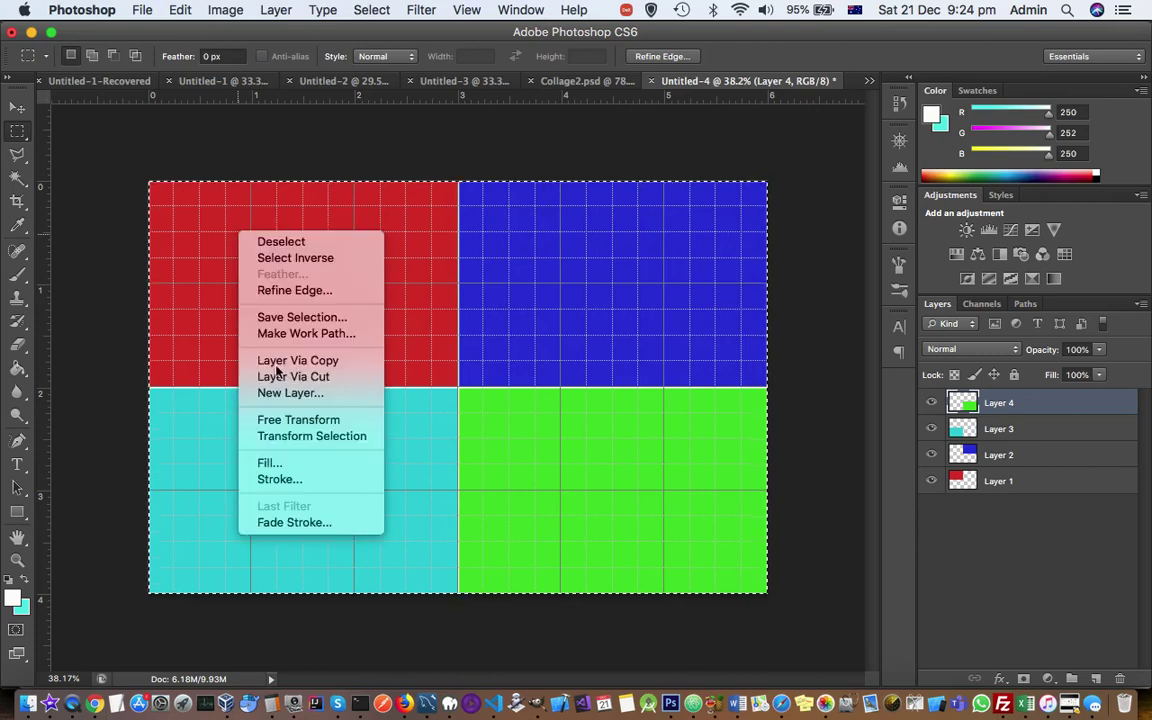
{"action": "left_click", "coordinate": [293, 479]}
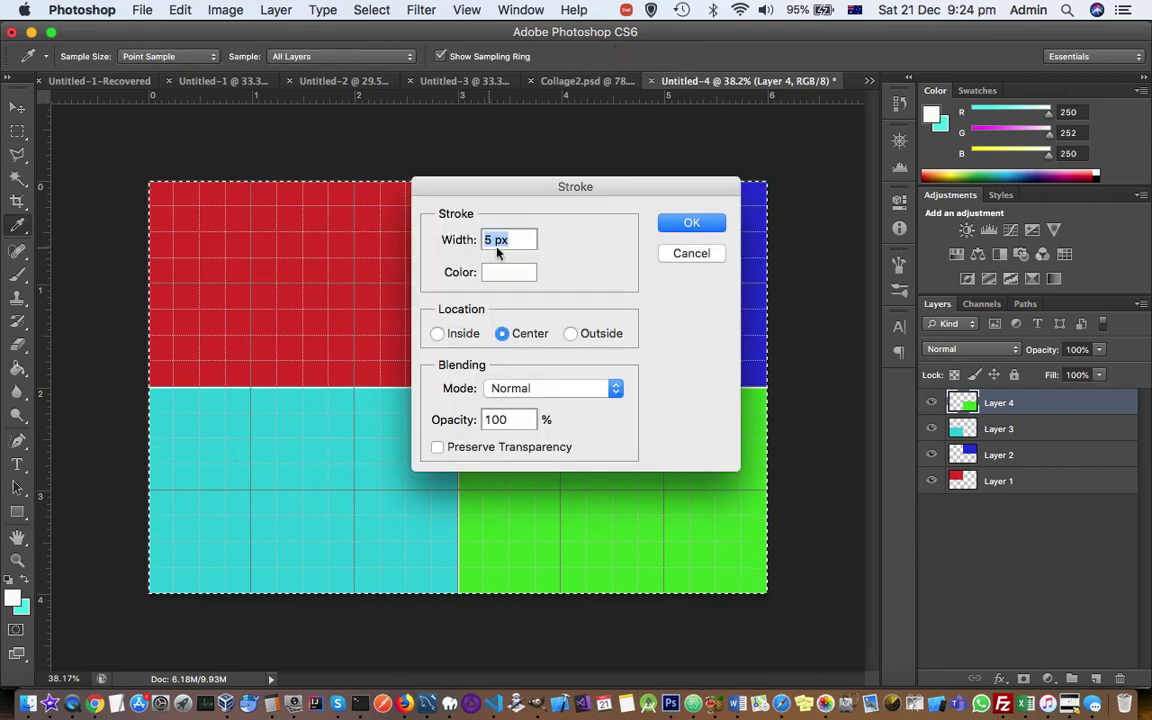
{"action": "double_click", "coordinate": [515, 241]}
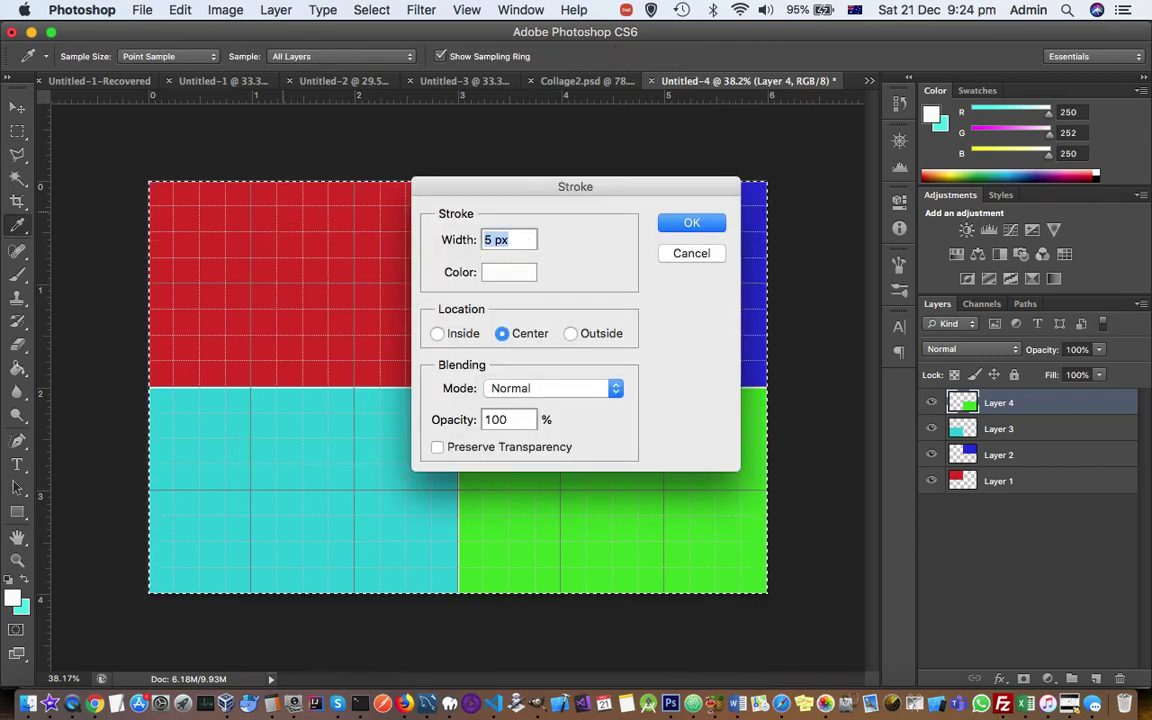
{"action": "type", "text": "10"}
{"action": "key", "text": "Tab"}
{"action": "left_click", "coordinate": [690, 222]}
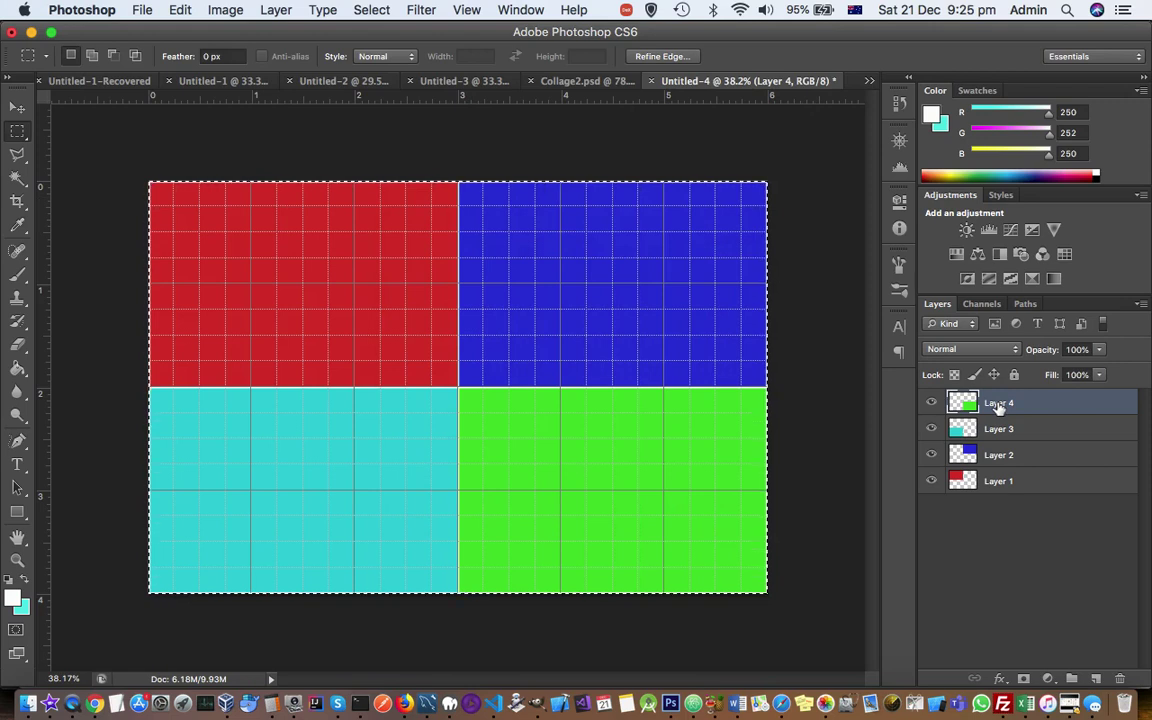
{"action": "key", "text": "super+d"}
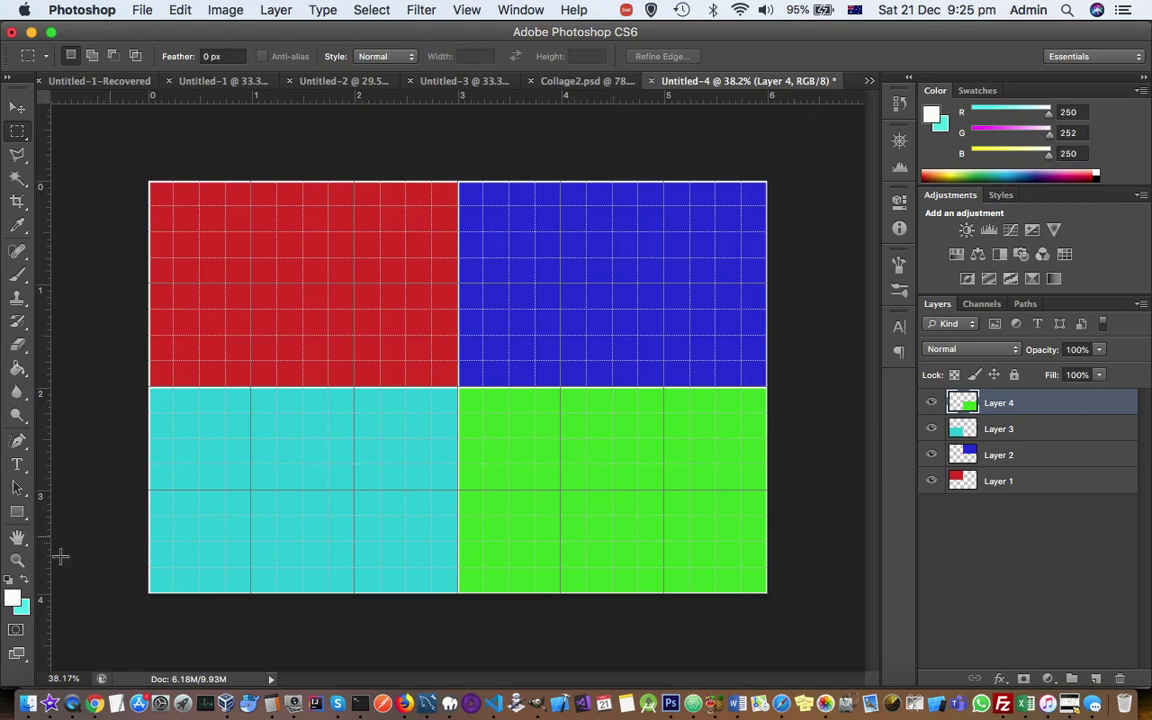
- Switch to Finder, place IMG_1836.JPG from the man's personal subfolder of Pictures into the collage, and clip it to the green Layer 4
{"action": "left_click", "coordinate": [28, 704]}
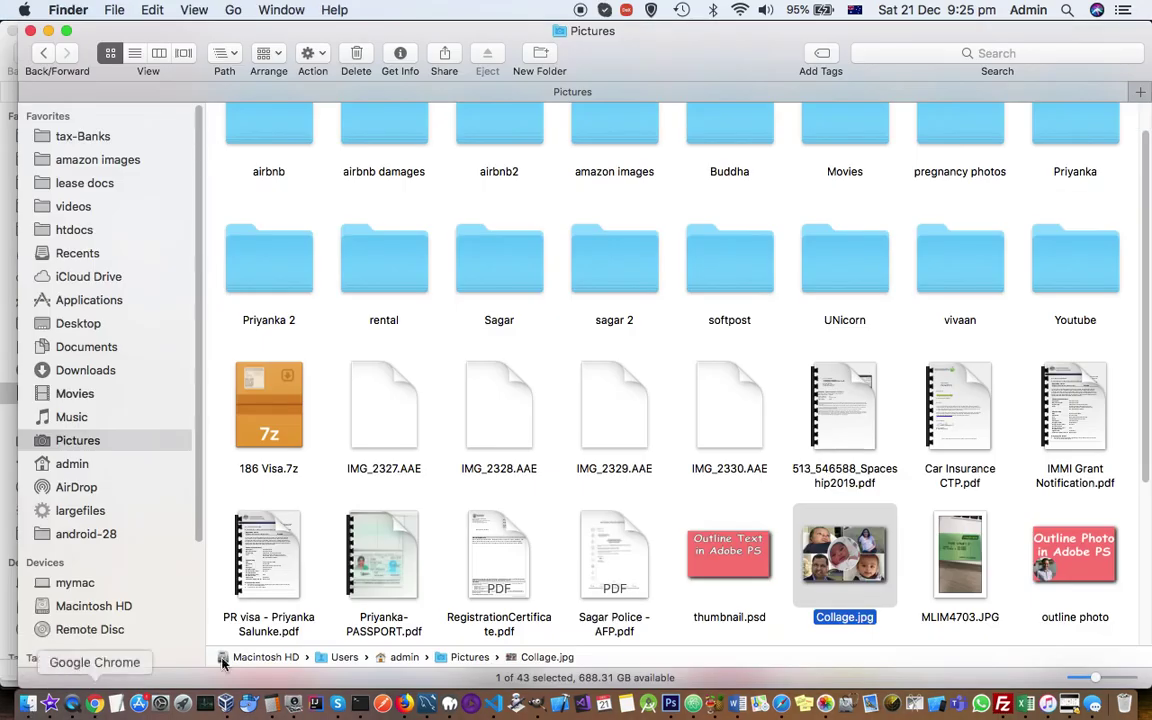
{"action": "scroll", "coordinate": [650, 573], "scroll_direction": "down", "scroll_amount": 5}
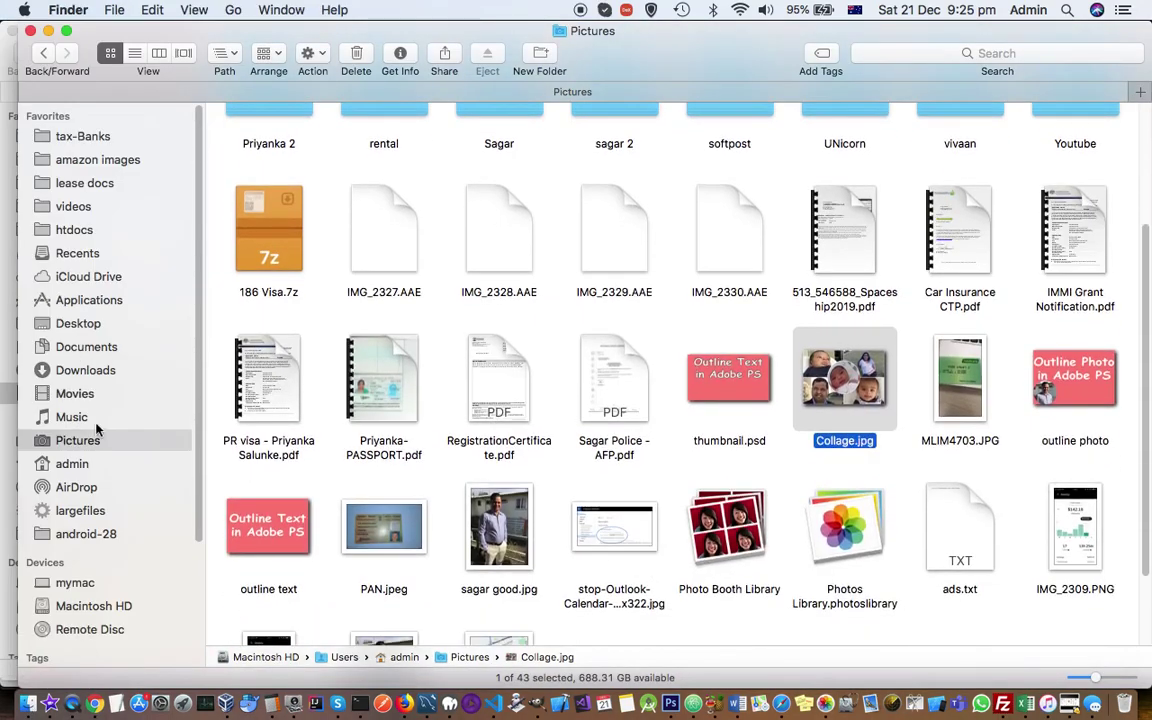
{"action": "scroll", "coordinate": [640, 345], "scroll_direction": "up", "scroll_amount": 5}
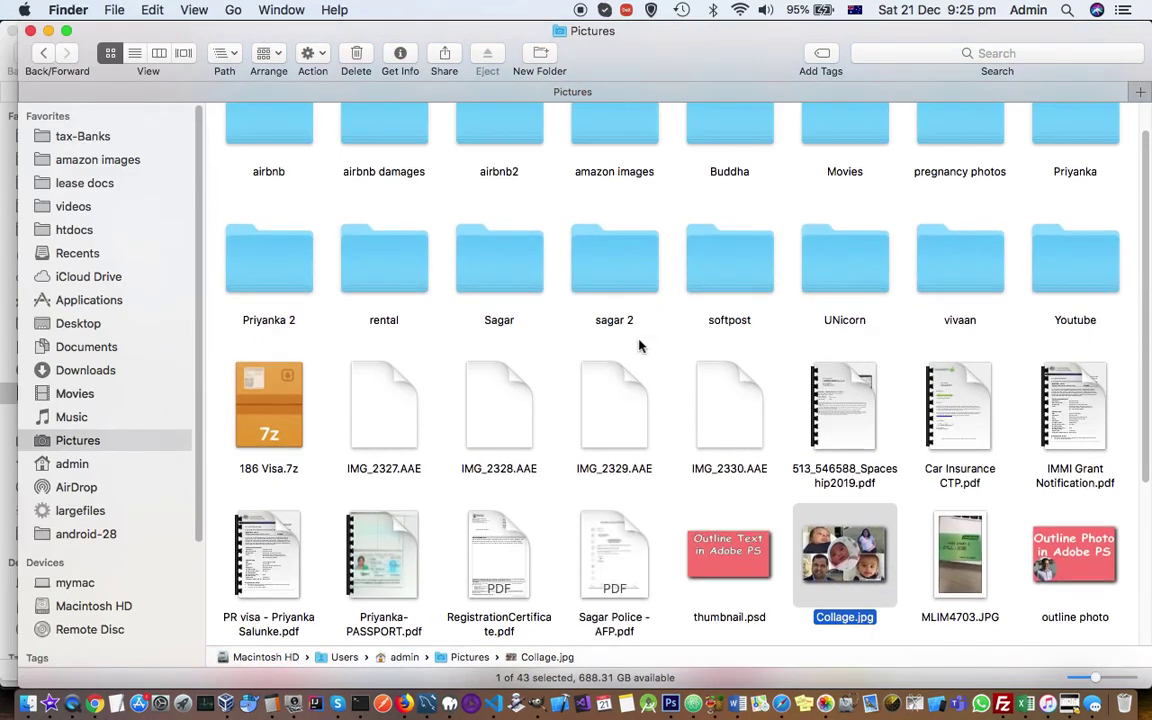
{"action": "left_click", "coordinate": [500, 295]}
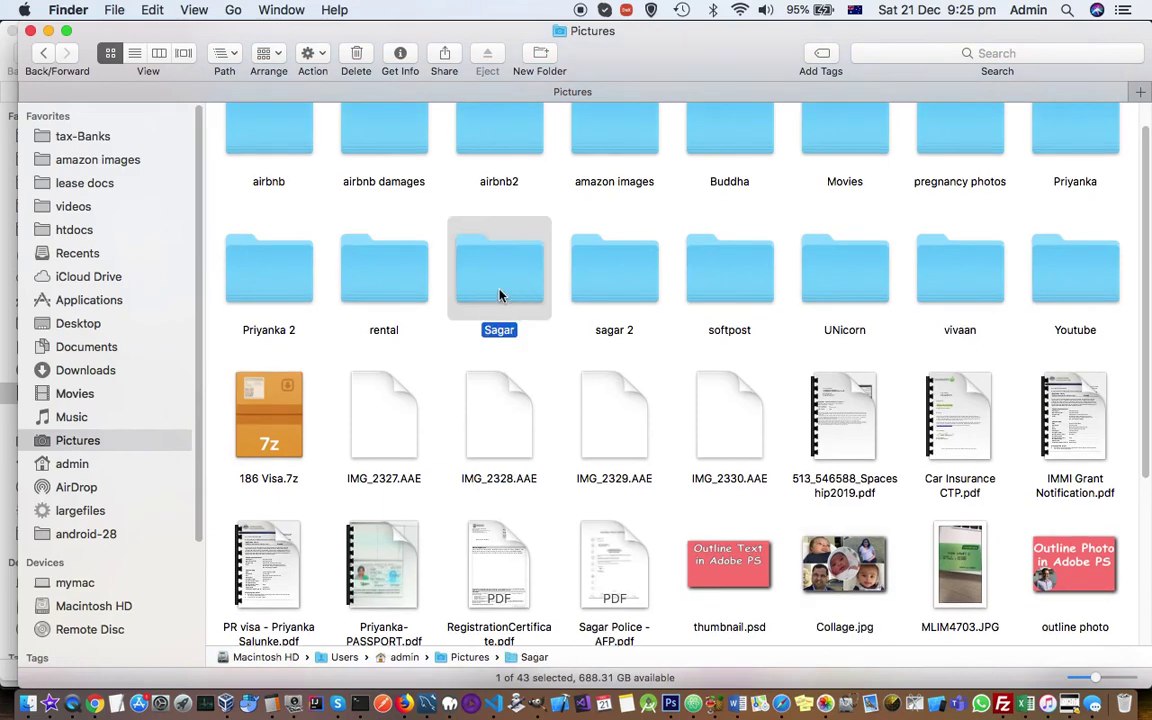
{"action": "double_click", "coordinate": [500, 295]}
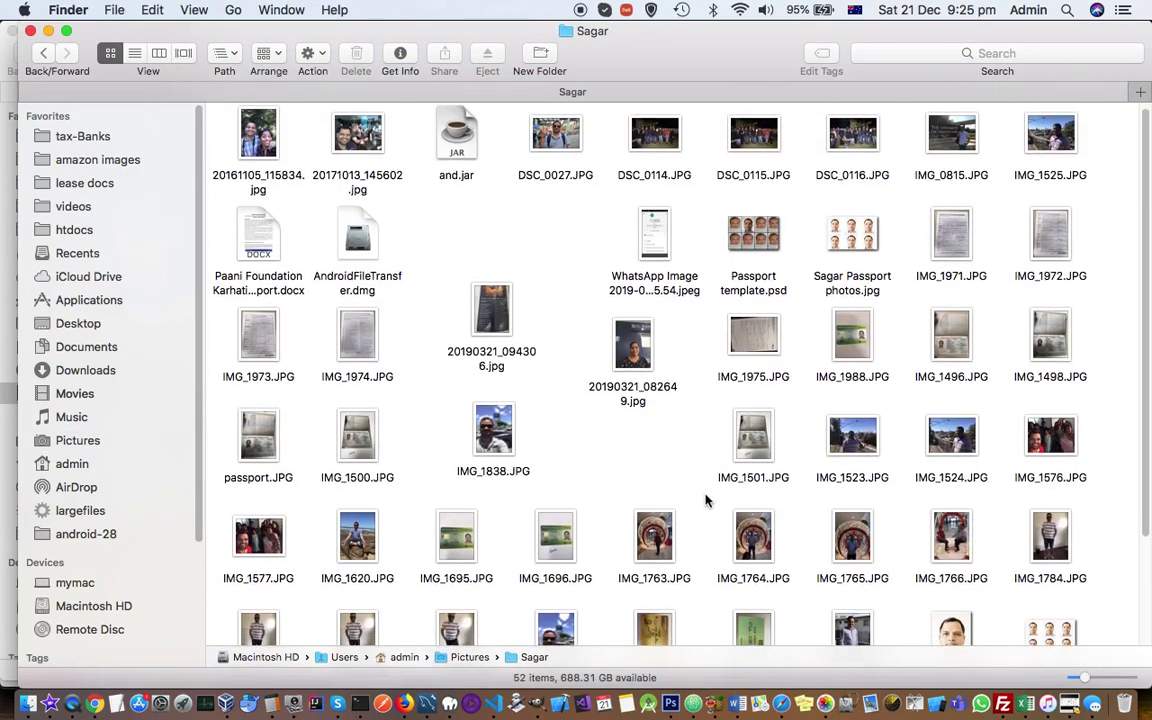
{"action": "scroll", "coordinate": [707, 498], "scroll_direction": "down", "scroll_amount": 5}
{"action": "left_click_drag", "start_coordinate": [545, 521], "coordinate": [461, 420]}
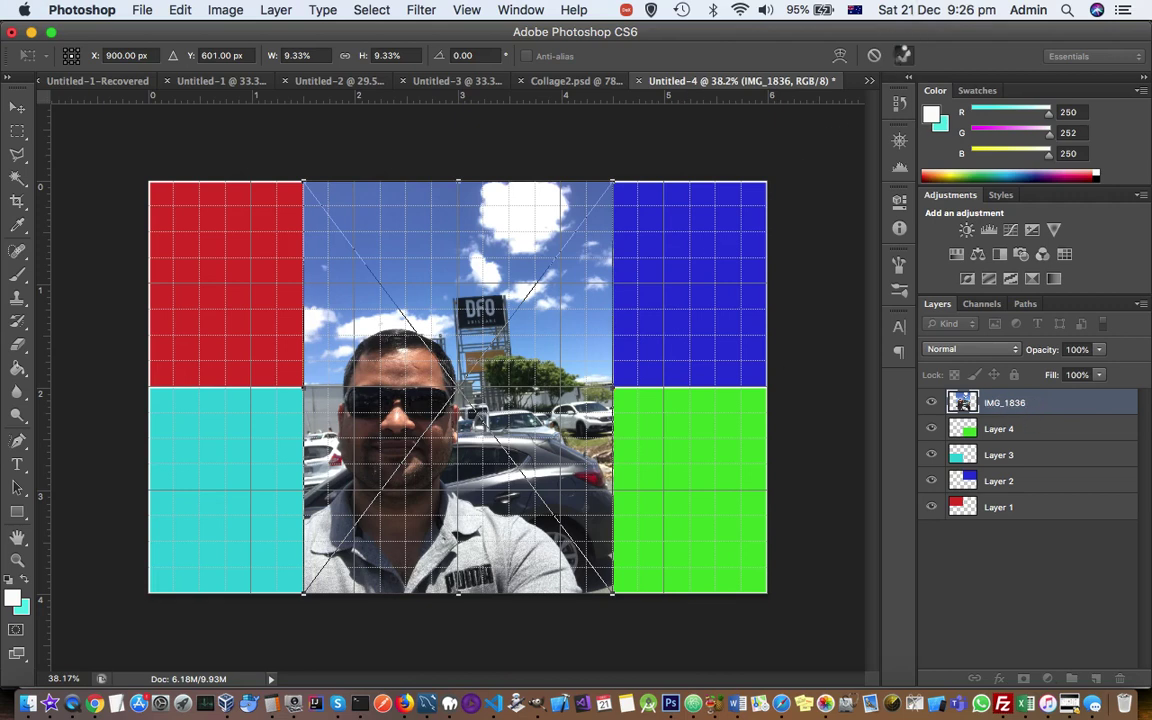
{"action": "left_click", "coordinate": [903, 56]}
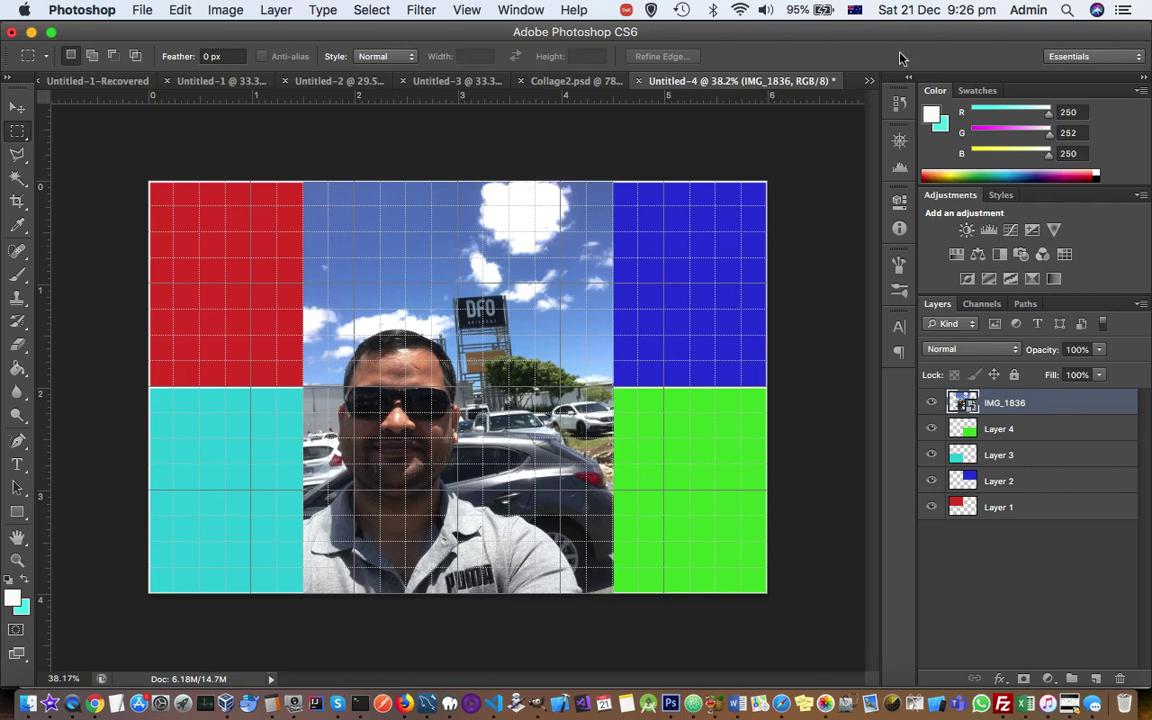
{"action": "right_click", "coordinate": [1039, 402]}
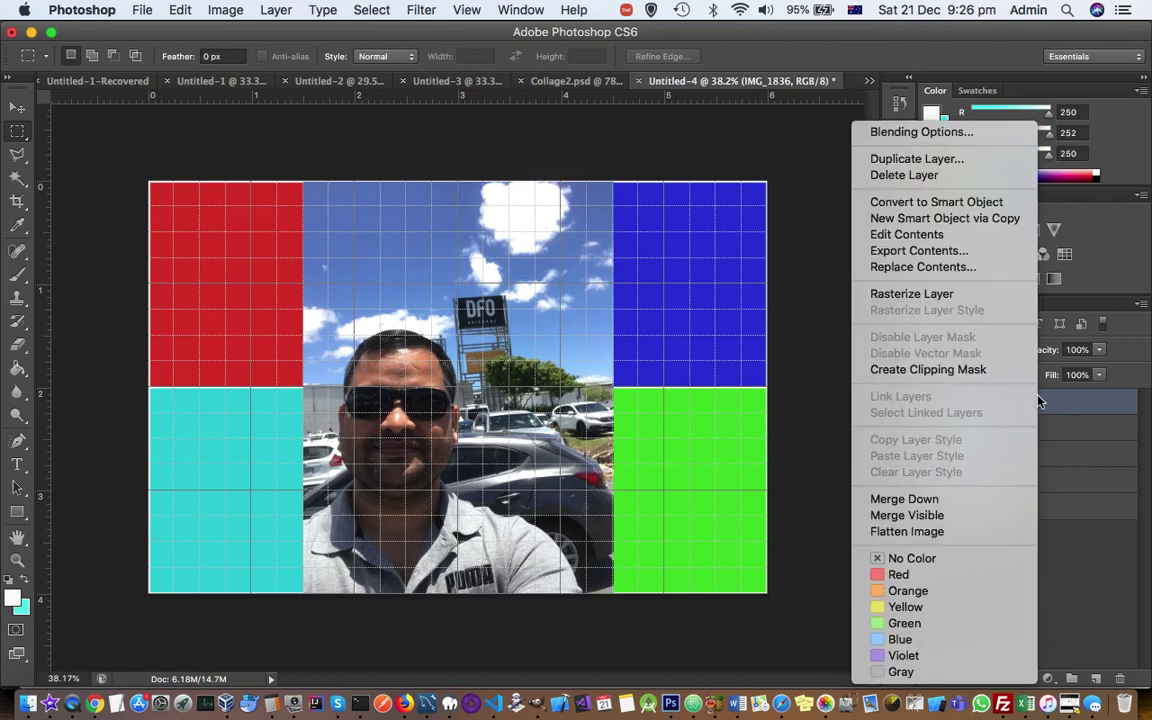
{"action": "left_click", "coordinate": [968, 372]}
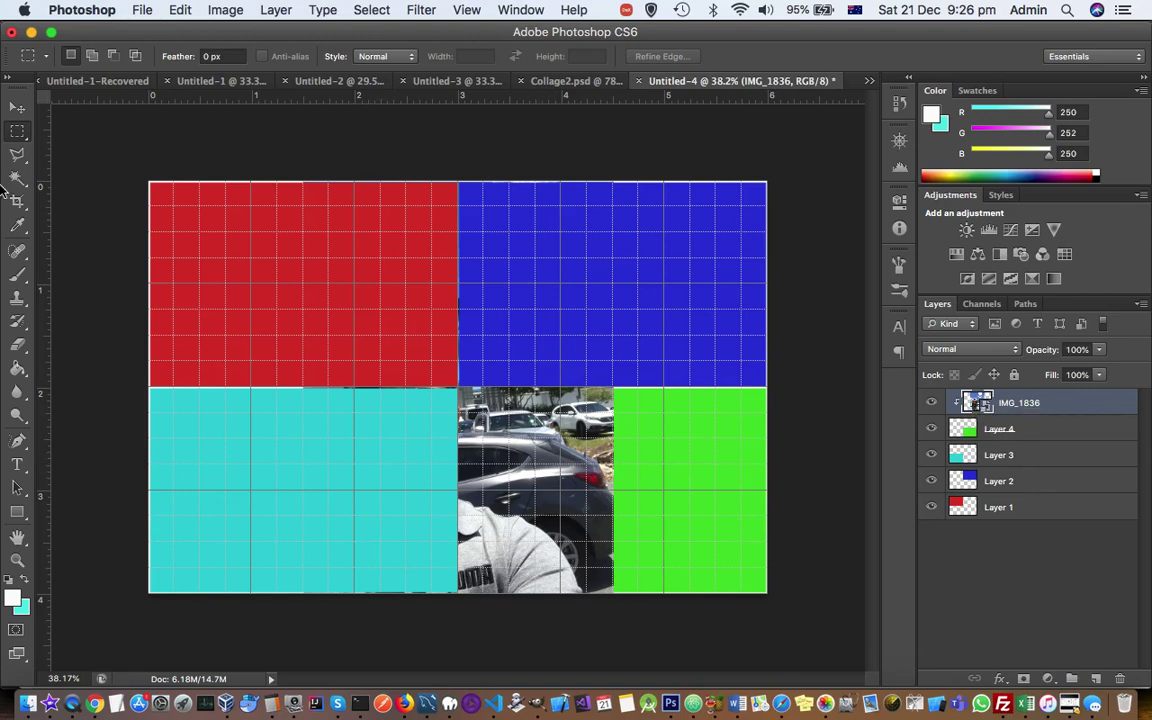
- Free-transform the clipped IMG_1836 photo to about 10.5% scale, centred near X 1407, Y 824.5 px, so it fills the green panel
{"action": "right_click", "coordinate": [546, 412]}
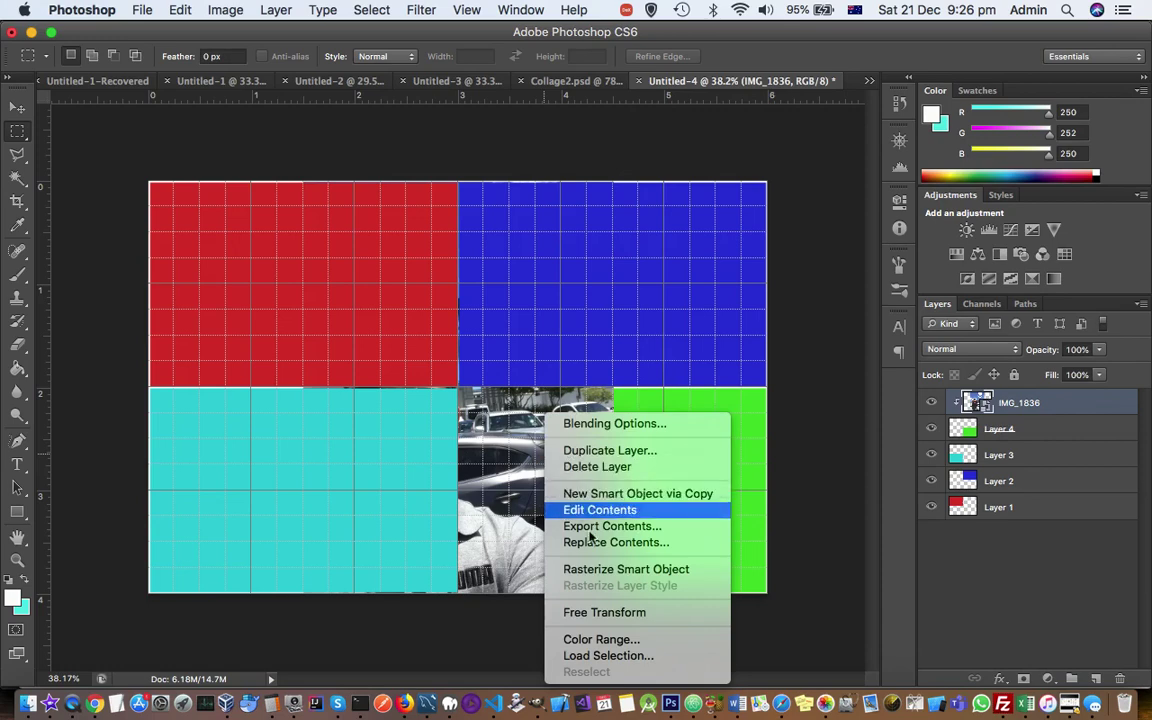
{"action": "left_click", "coordinate": [605, 613]}
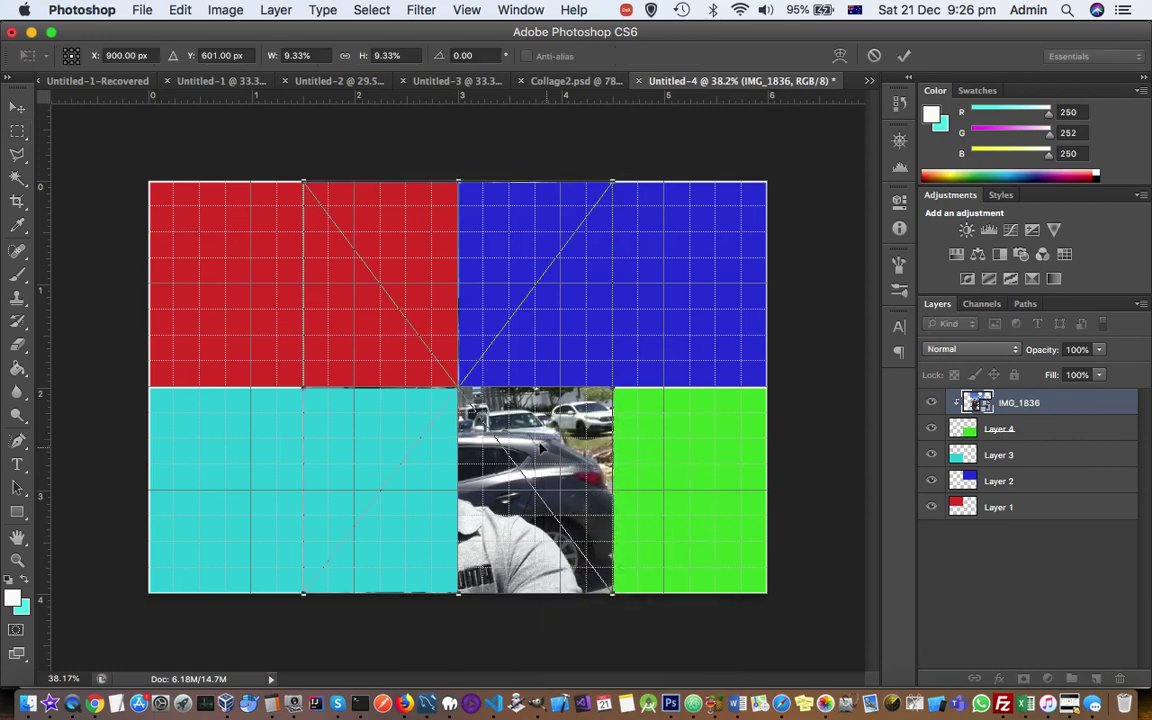
{"action": "left_click_drag", "start_coordinate": [520, 435], "coordinate": [688, 440]}
{"action": "left_click_drag", "start_coordinate": [783, 612], "coordinate": [836, 651]}
{"action": "left_click_drag", "start_coordinate": [663, 522], "coordinate": [641, 552]}
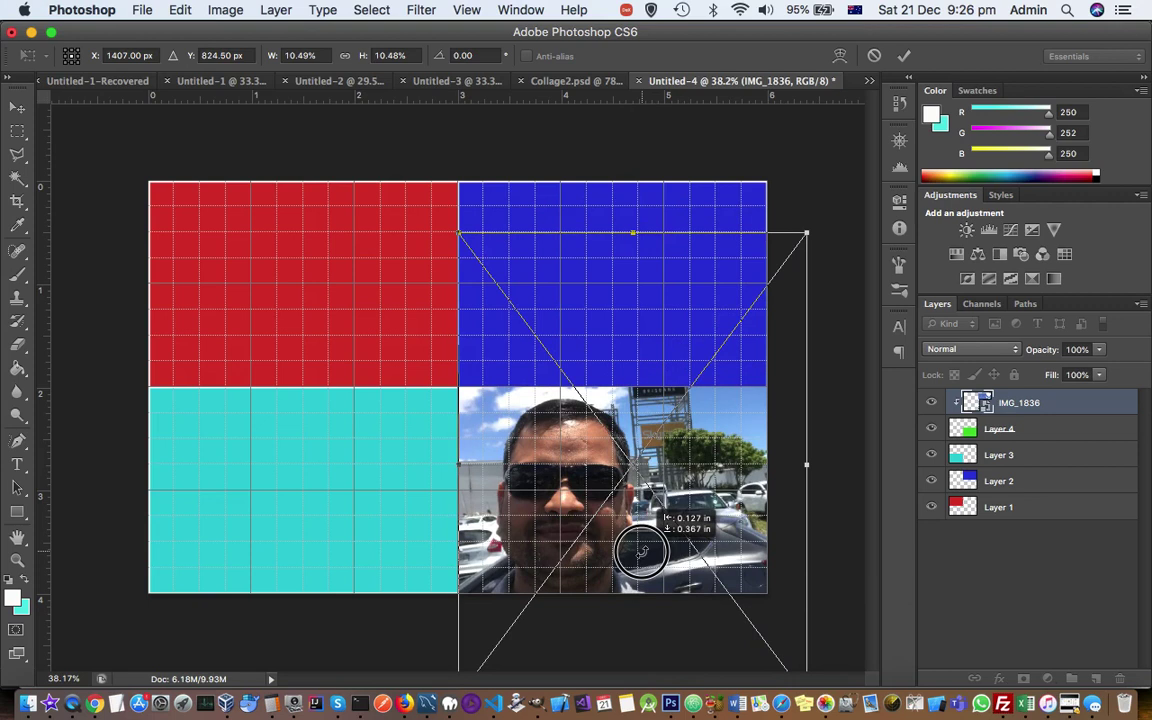
{"action": "left_click_drag", "start_coordinate": [641, 552], "coordinate": [642, 550]}
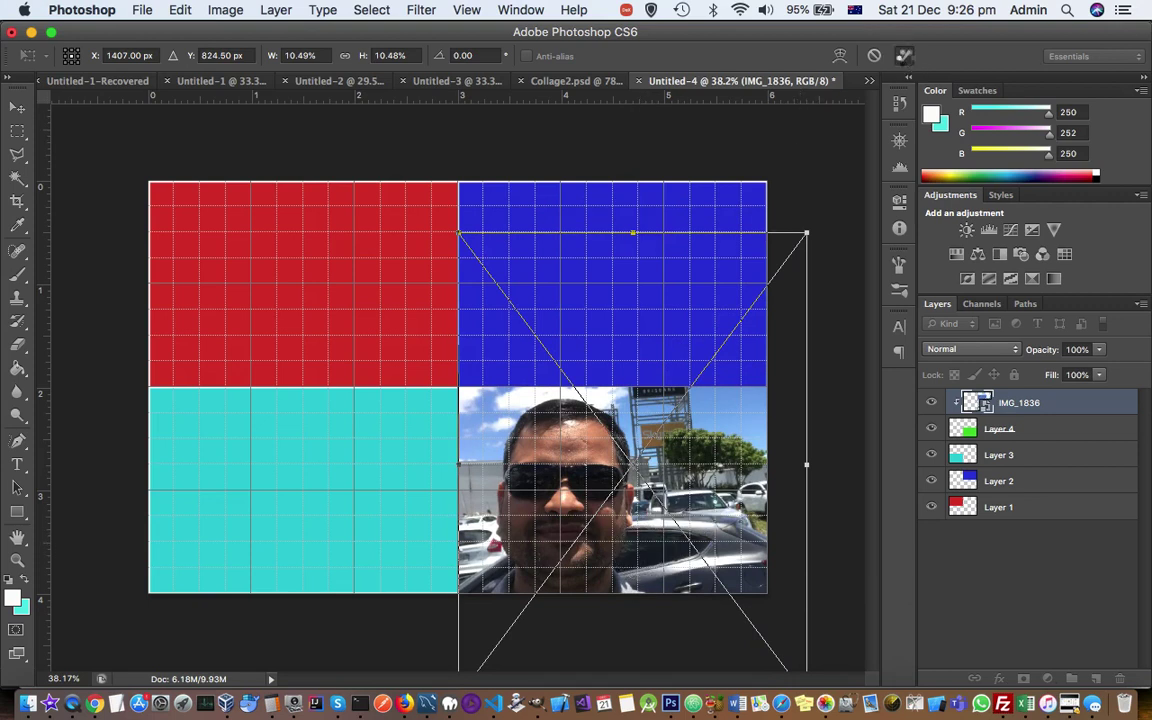
{"action": "left_click", "coordinate": [903, 57]}
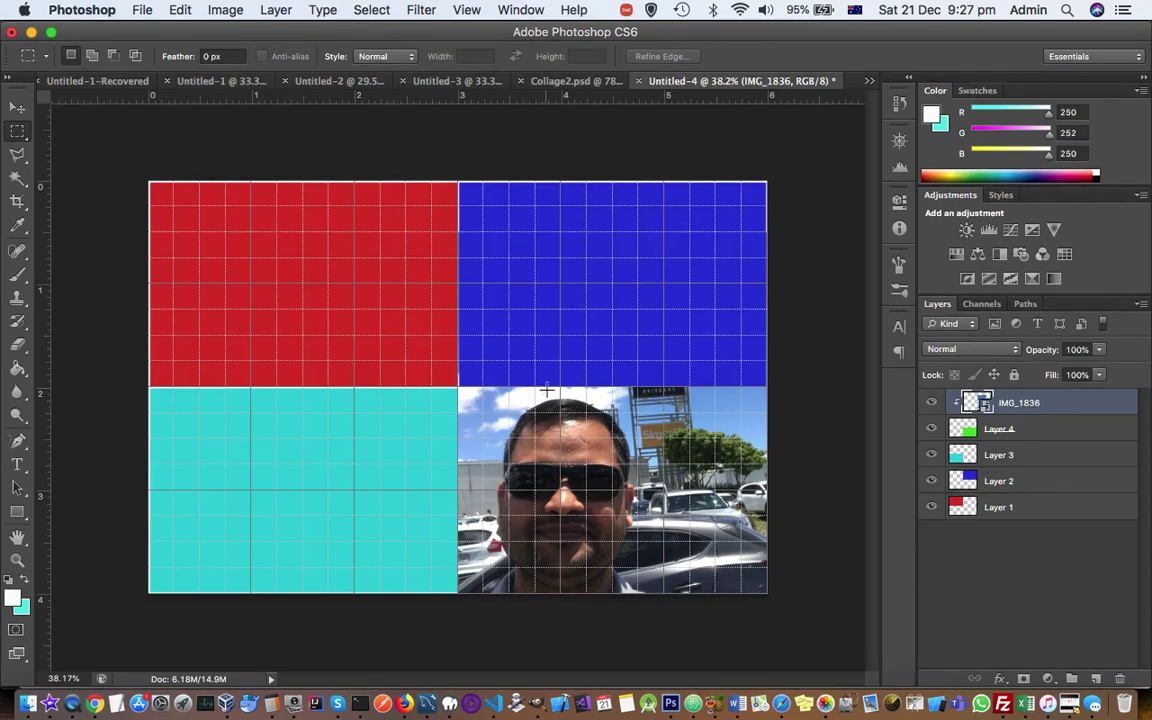
- Place the portrait photo of the man in the checked shirt from the same Finder folder into the collage
{"action": "left_click", "coordinate": [30, 705]}
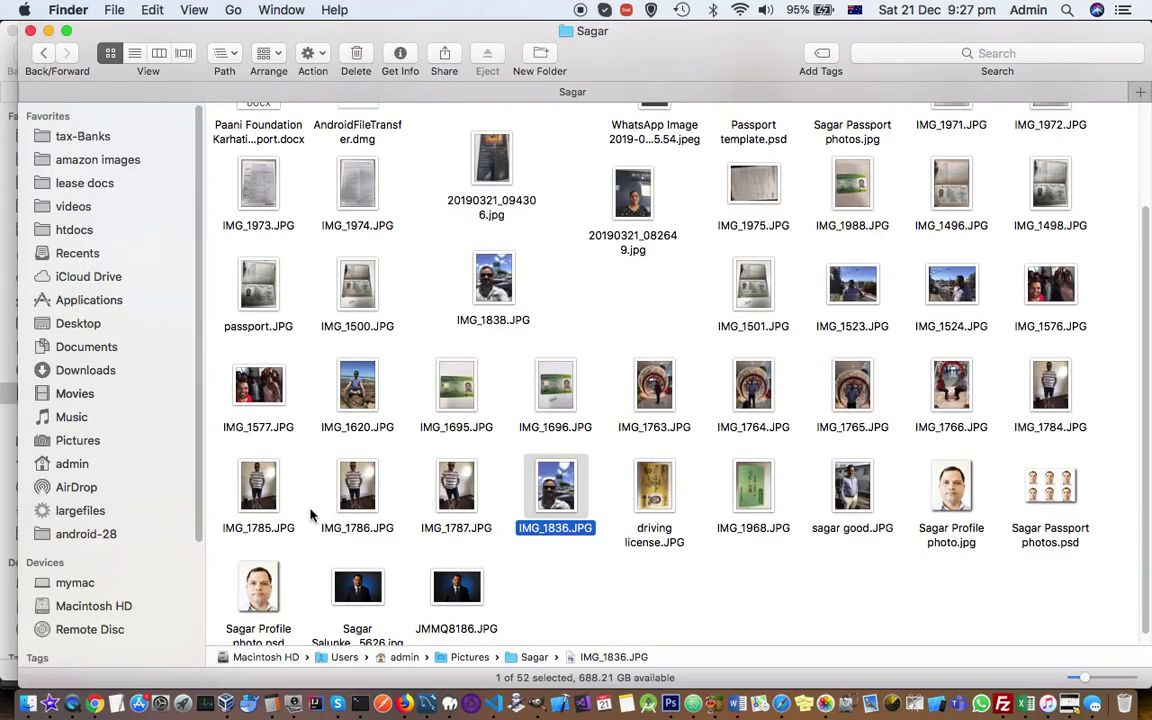
{"action": "left_click", "coordinate": [855, 485]}
{"action": "left_click_drag", "start_coordinate": [857, 495], "coordinate": [541, 375]}
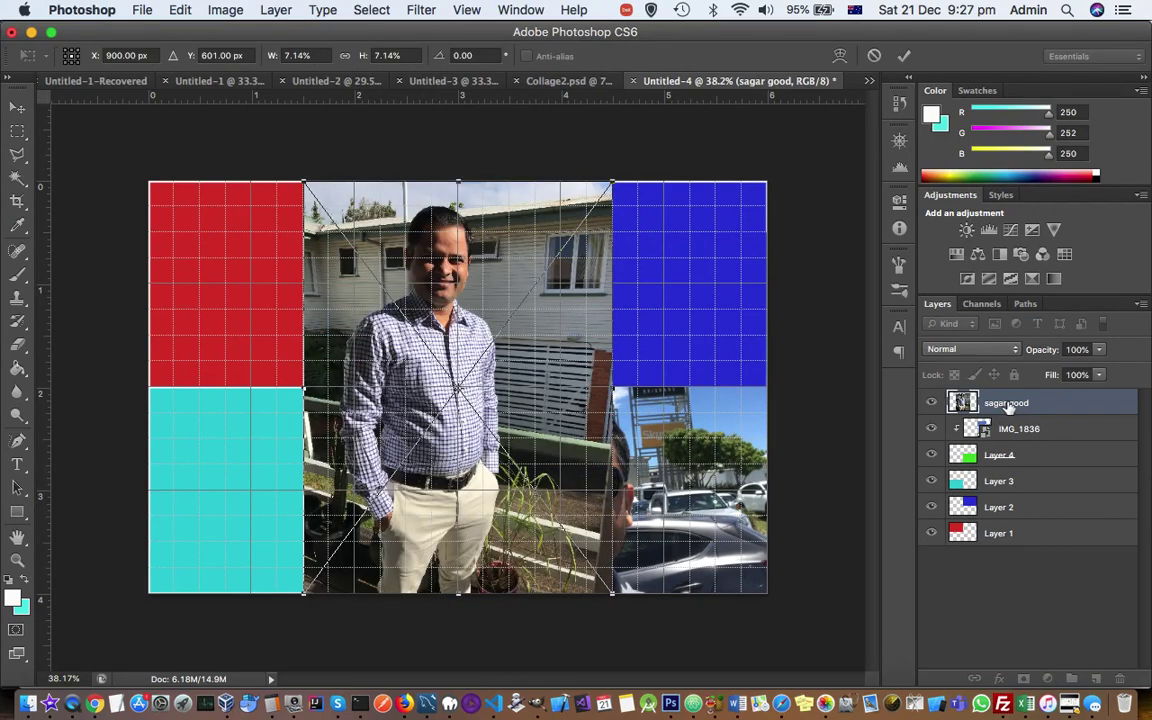
{"action": "key", "text": "Return"}
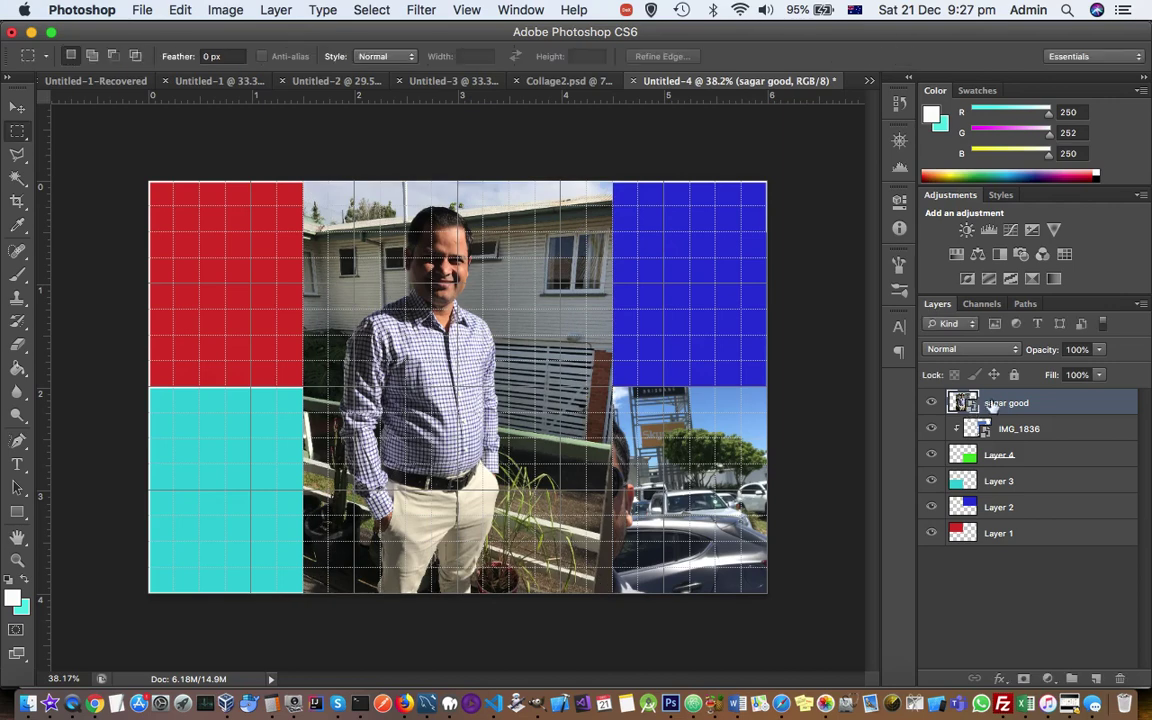
- Move the checked-shirt photo layer directly above the cyan Layer 3 and clip it to that layer
{"action": "left_click_drag", "start_coordinate": [993, 405], "coordinate": [1007, 470]}
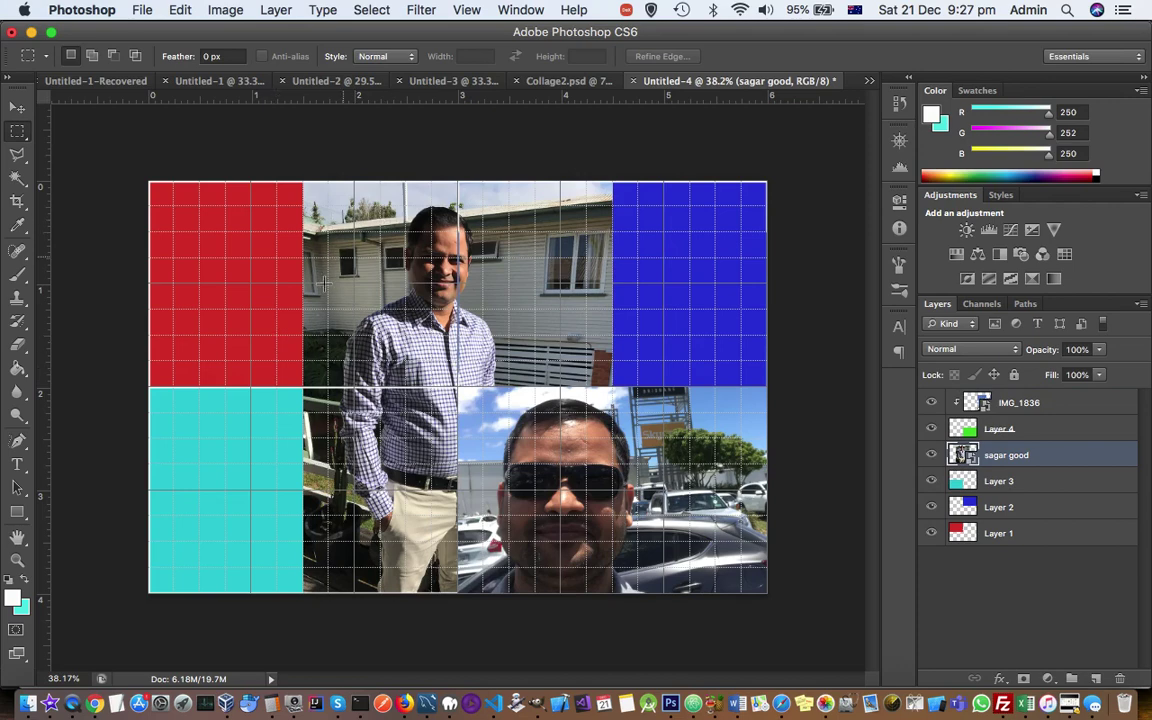
{"action": "right_click", "coordinate": [1075, 460]}
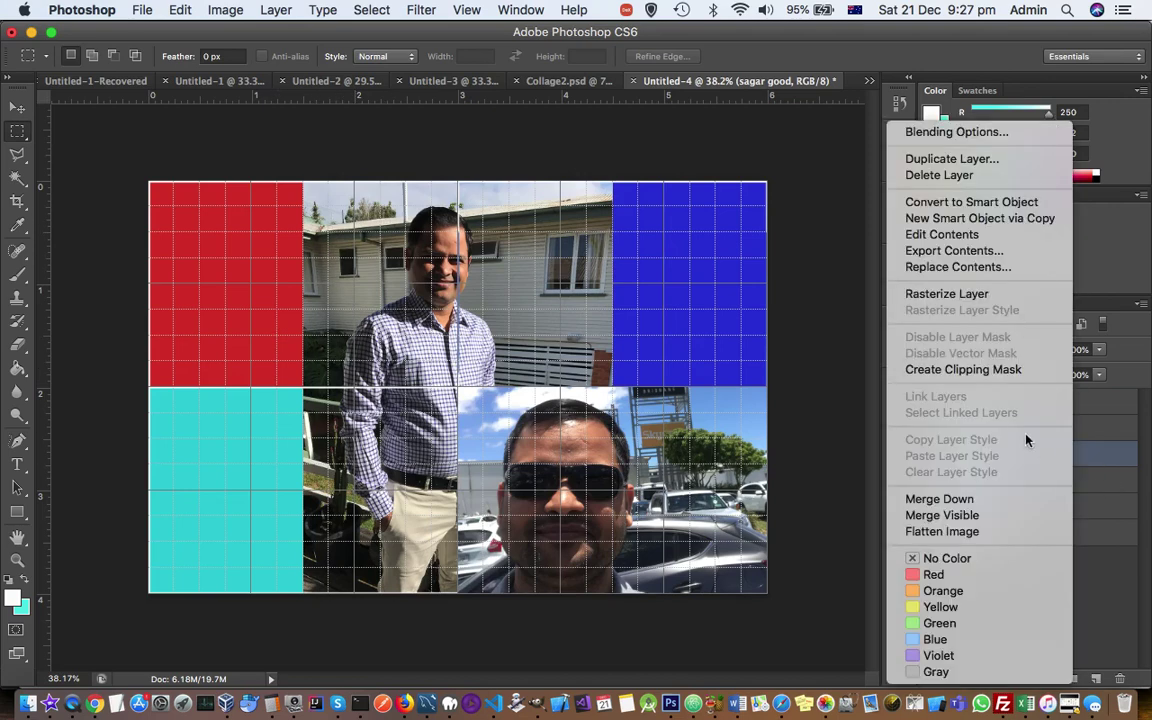
{"action": "left_click", "coordinate": [962, 369]}
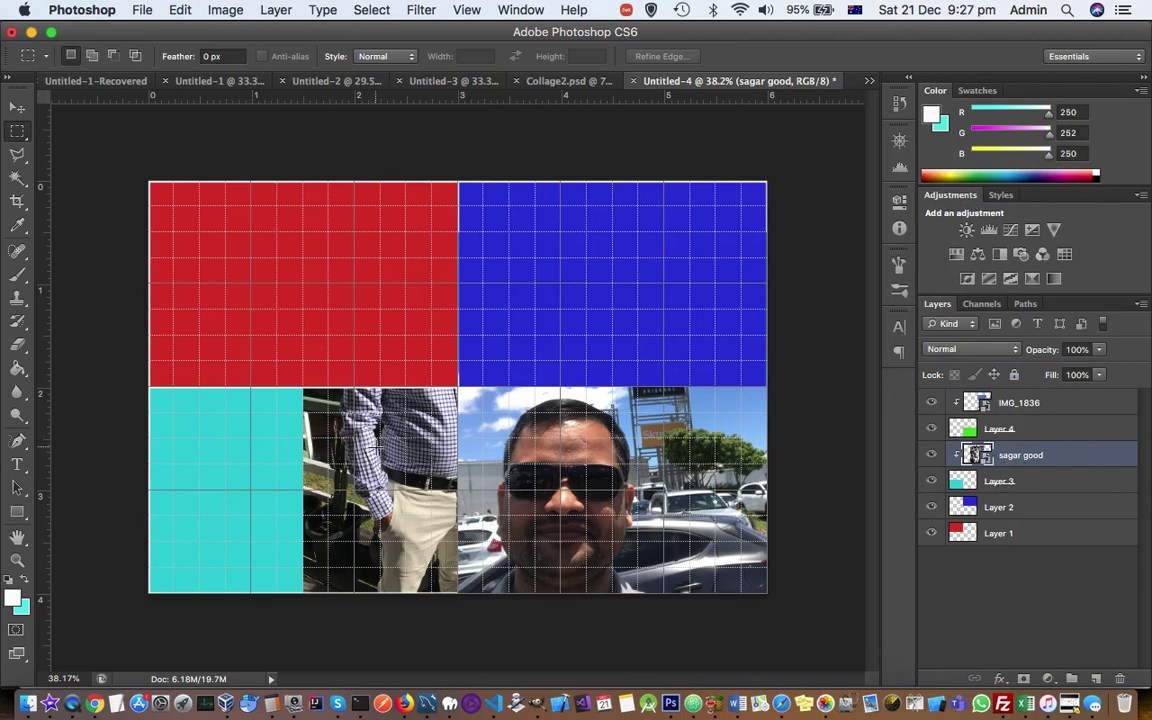
- Free-transform the checked-shirt photo to about 8.07% scale, centred near X 508.5, Y 1197 px, so it fills the cyan panel
{"action": "right_click", "coordinate": [377, 413]}
{"action": "left_click", "coordinate": [446, 613]}
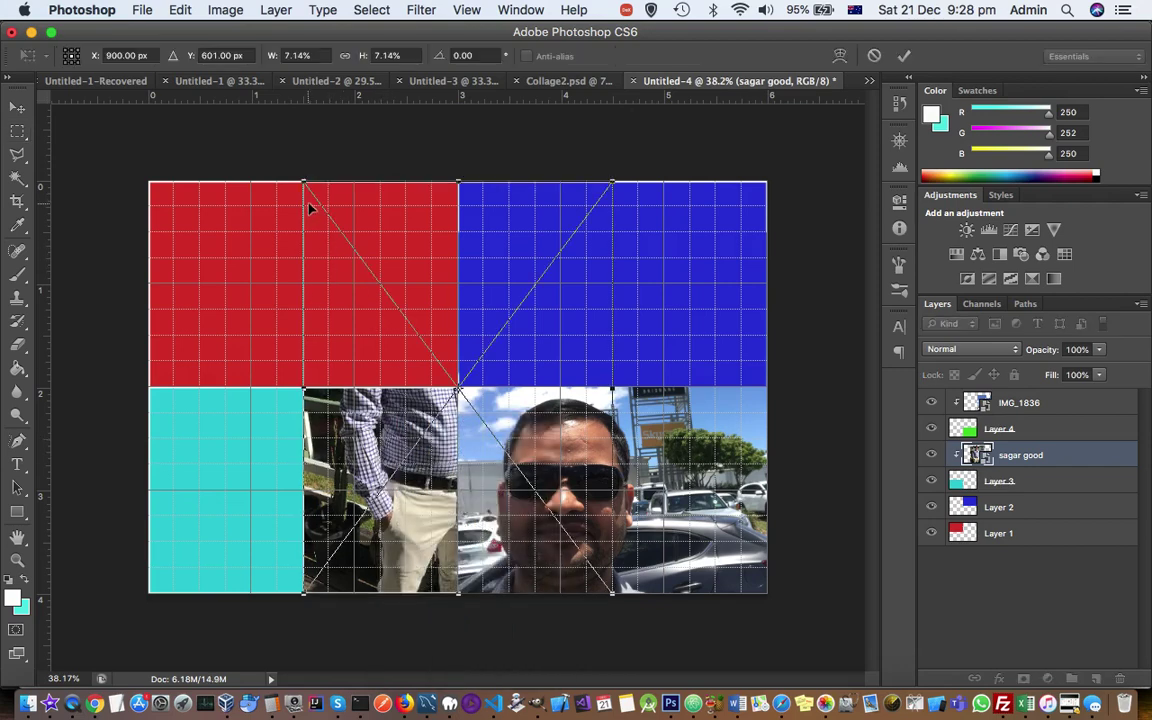
{"action": "left_click_drag", "start_coordinate": [303, 183], "coordinate": [198, 175]}
{"action": "left_click_drag", "start_coordinate": [448, 313], "coordinate": [329, 540]}
{"action": "left_click", "coordinate": [904, 56]}
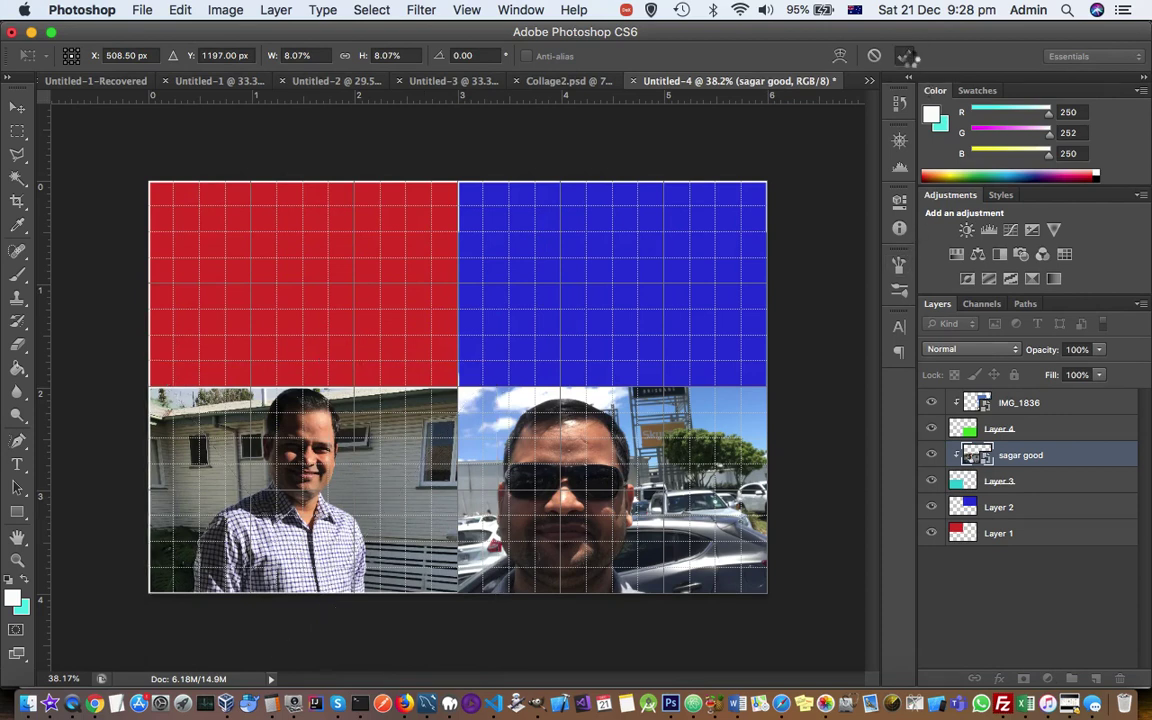
{"action": "key", "text": "m"}
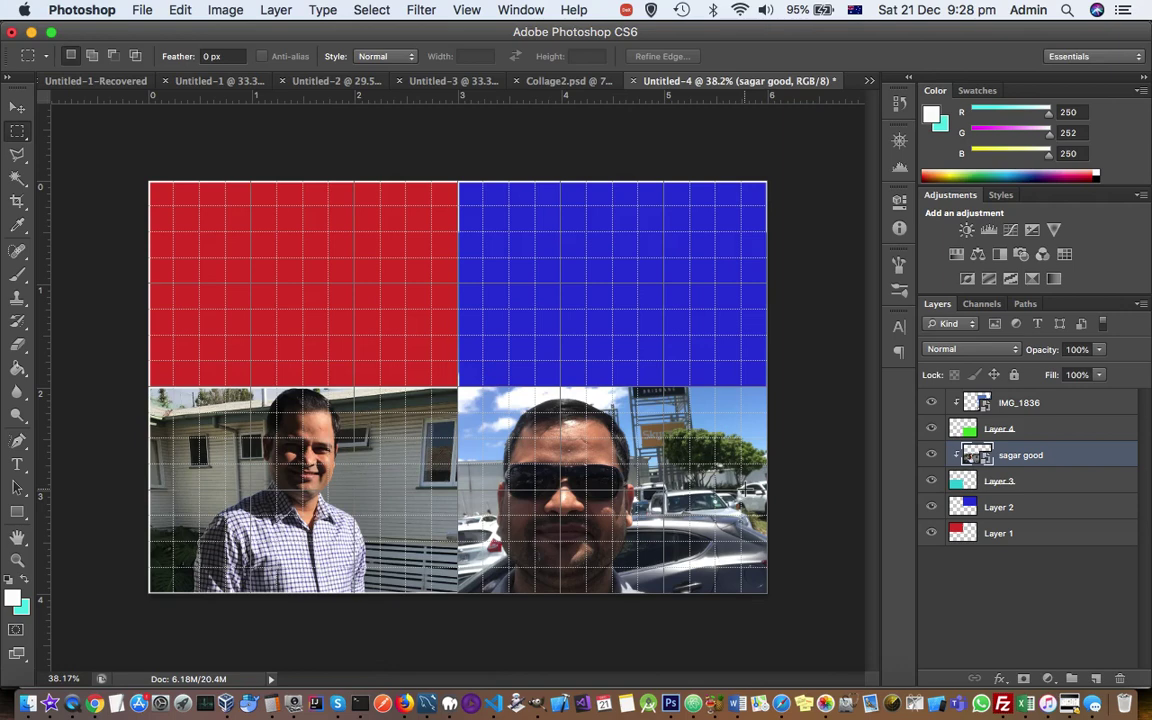
- Place IMG_1524.JPG and the profile photo PSD together from the Finder folder into the collage
{"action": "left_click", "coordinate": [28, 703]}
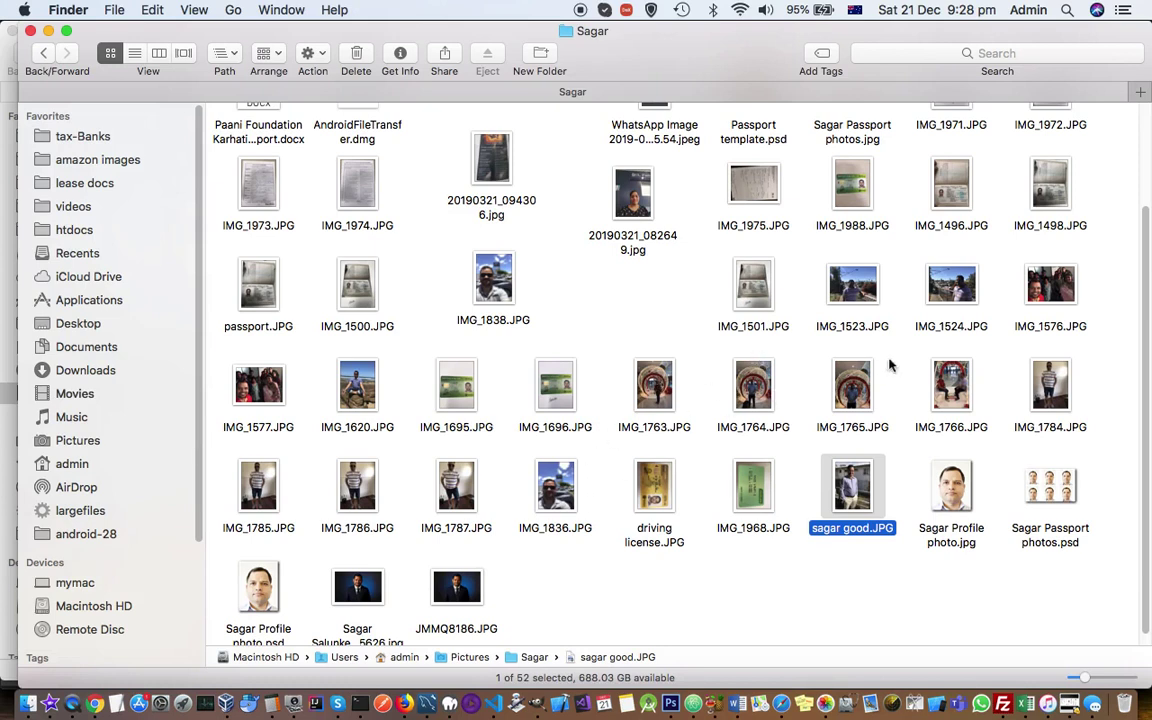
{"action": "left_click", "coordinate": [951, 300]}
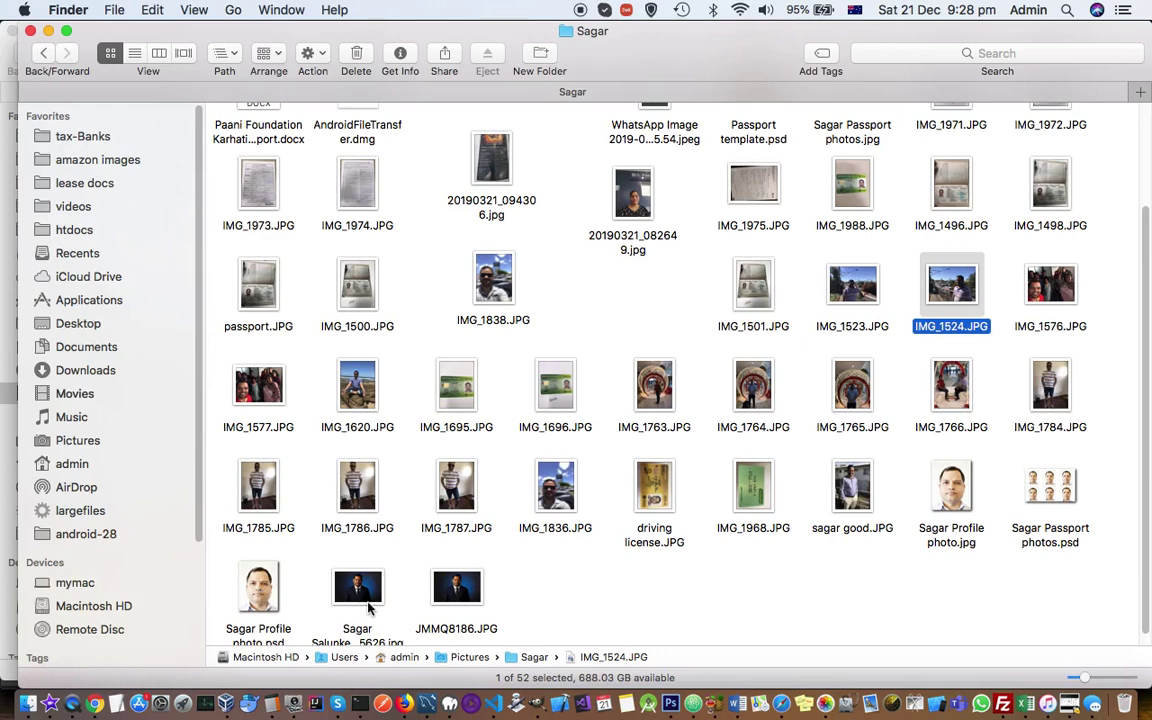
{"action": "left_click", "coordinate": [260, 595], "text": "super"}
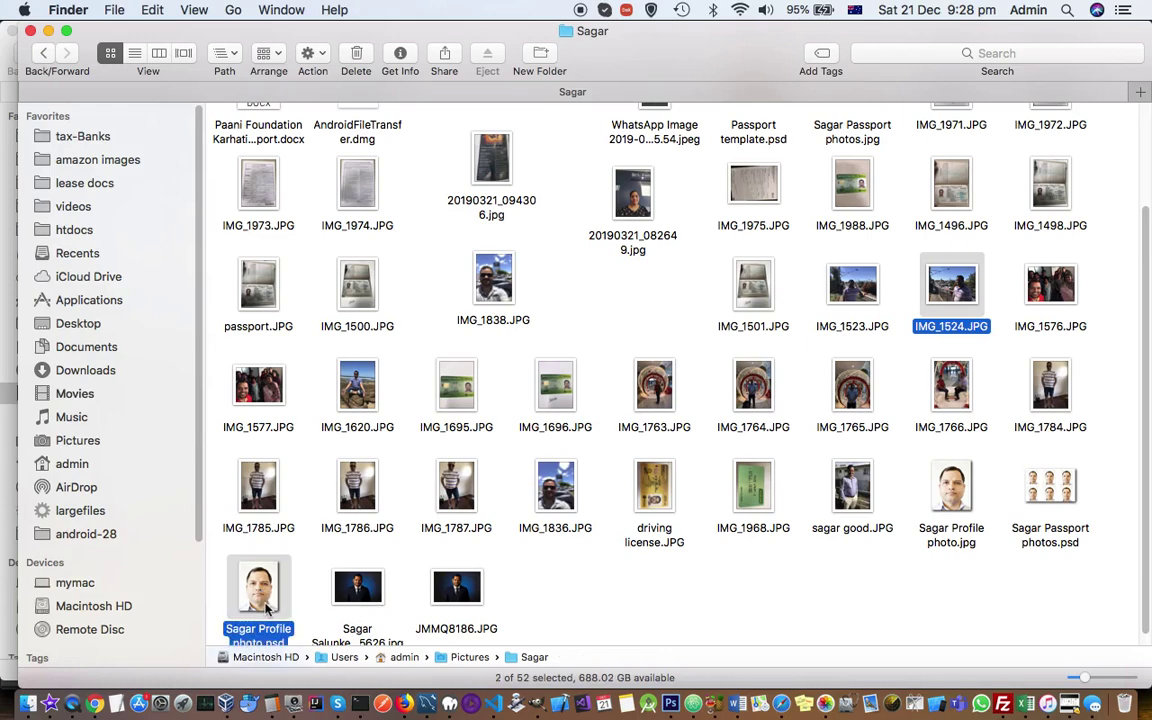
{"action": "left_click_drag", "start_coordinate": [265, 600], "coordinate": [413, 325]}
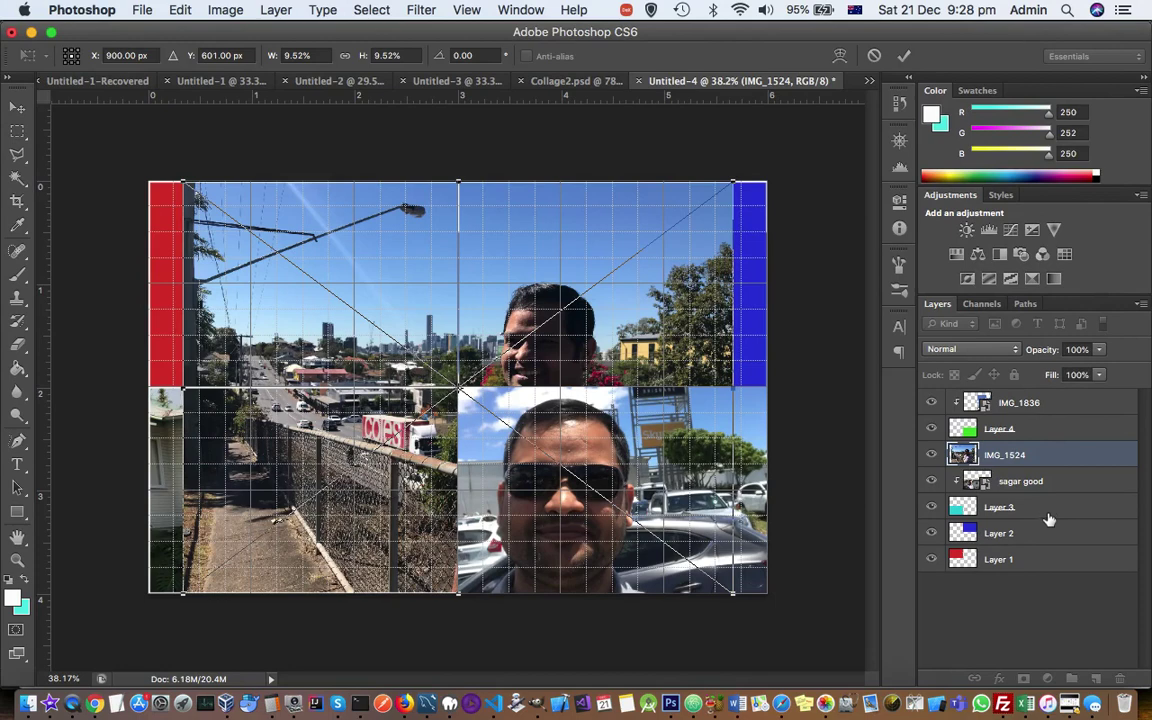
{"action": "left_click", "coordinate": [997, 469]}
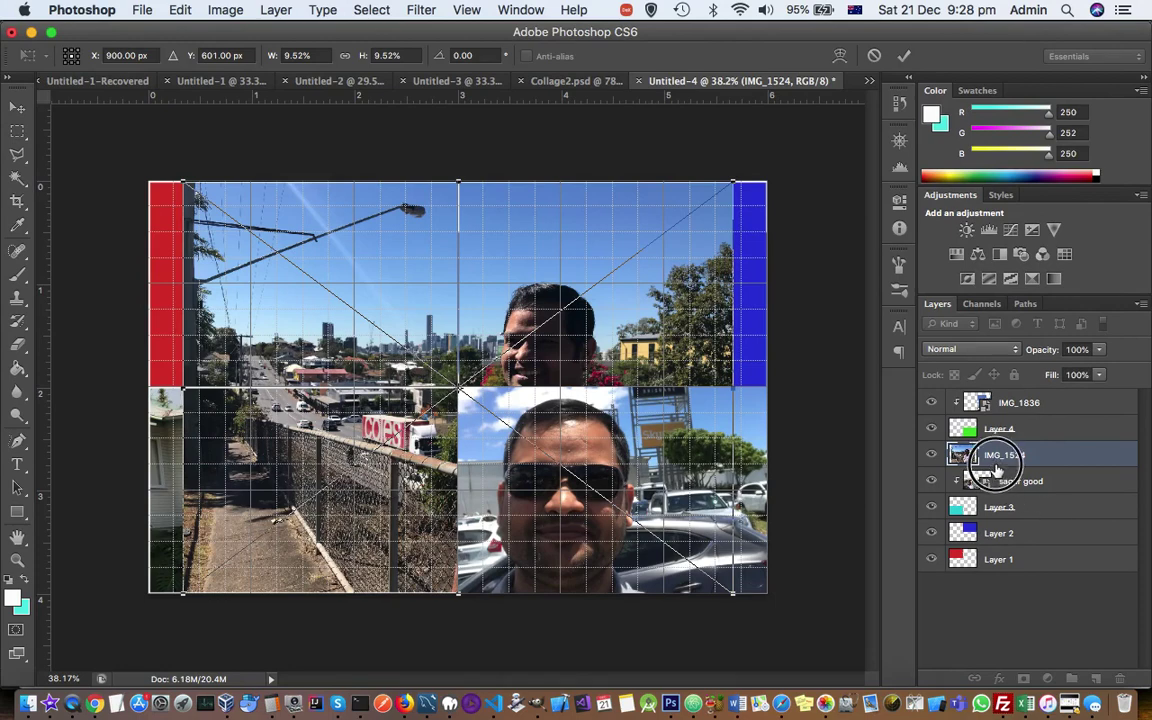
{"action": "left_click", "coordinate": [904, 56]}
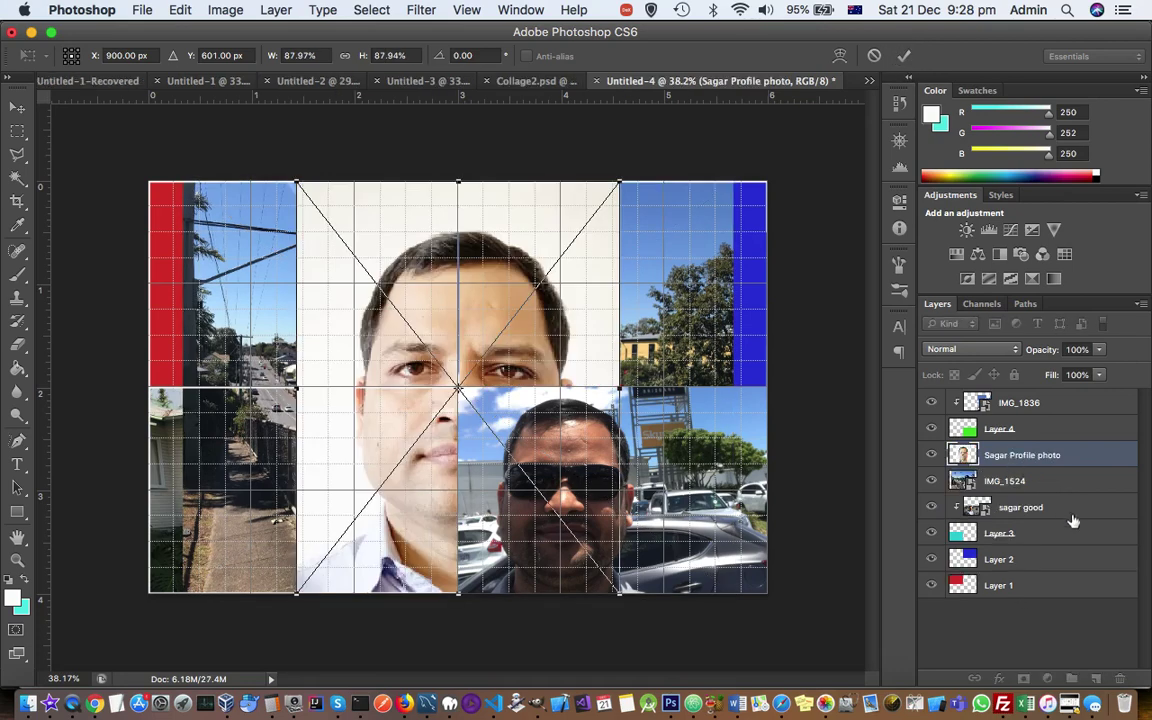
{"action": "left_click", "coordinate": [904, 57]}
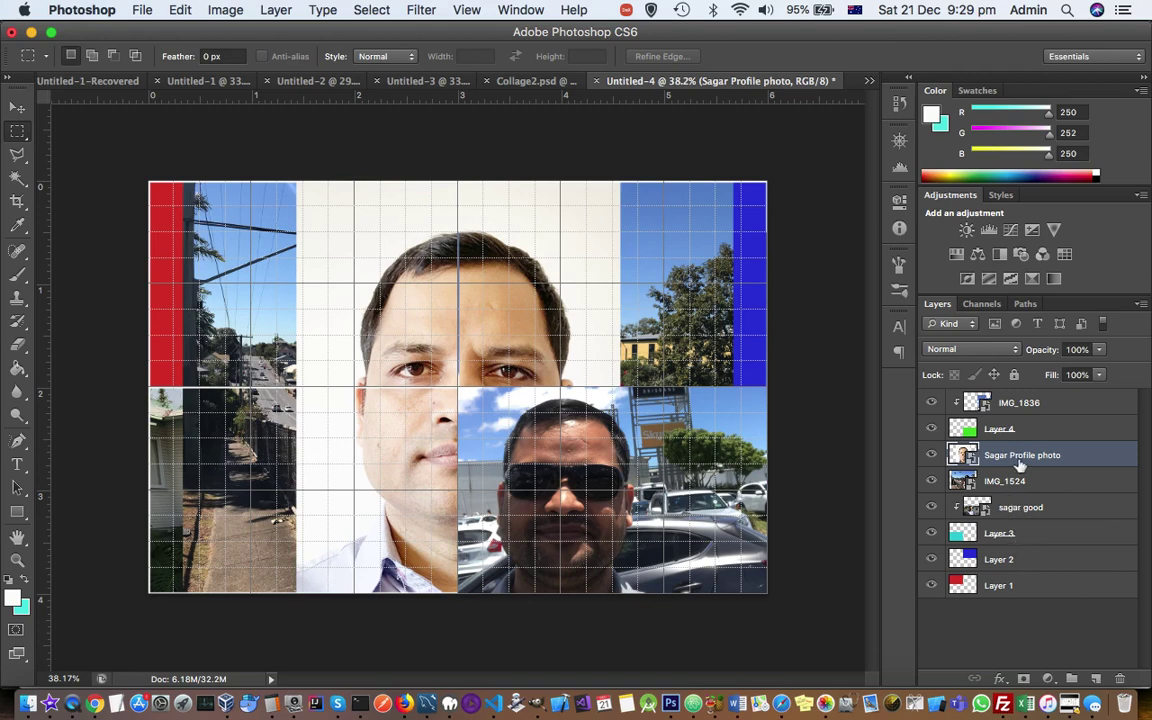
- Move the profile photo layer directly above the blue Layer 2 and IMG_1524 directly above the red Layer 1
{"action": "left_click_drag", "start_coordinate": [1024, 461], "coordinate": [1014, 558]}
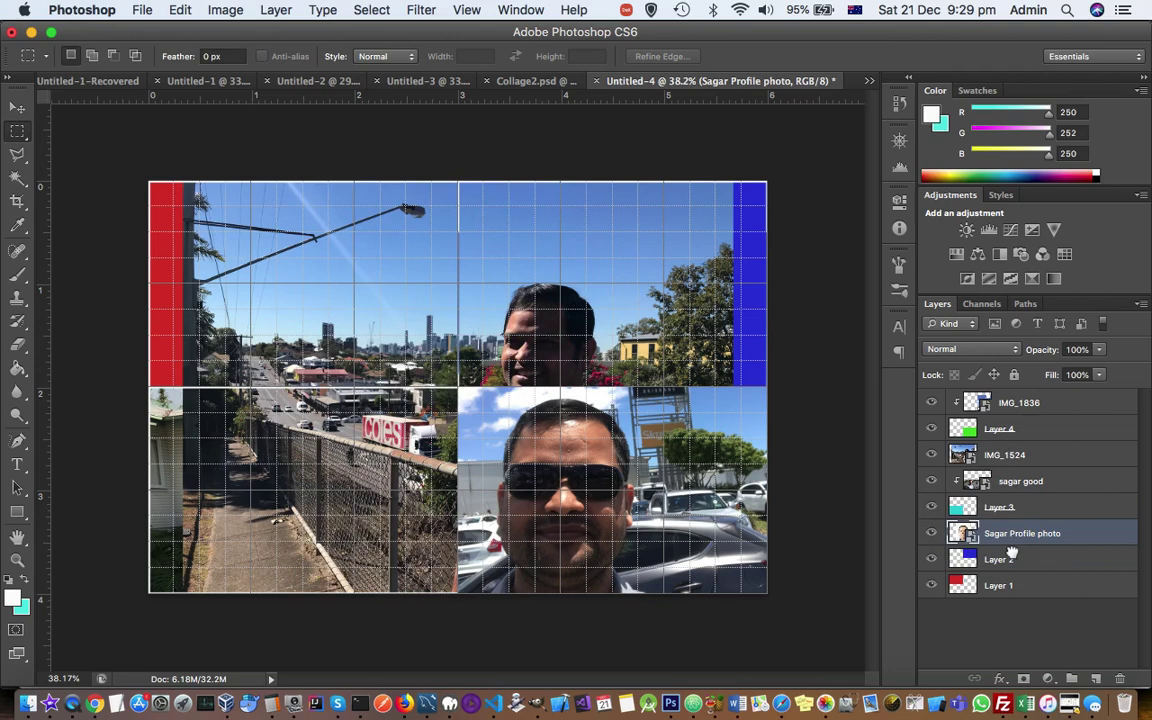
{"action": "left_click", "coordinate": [1041, 455]}
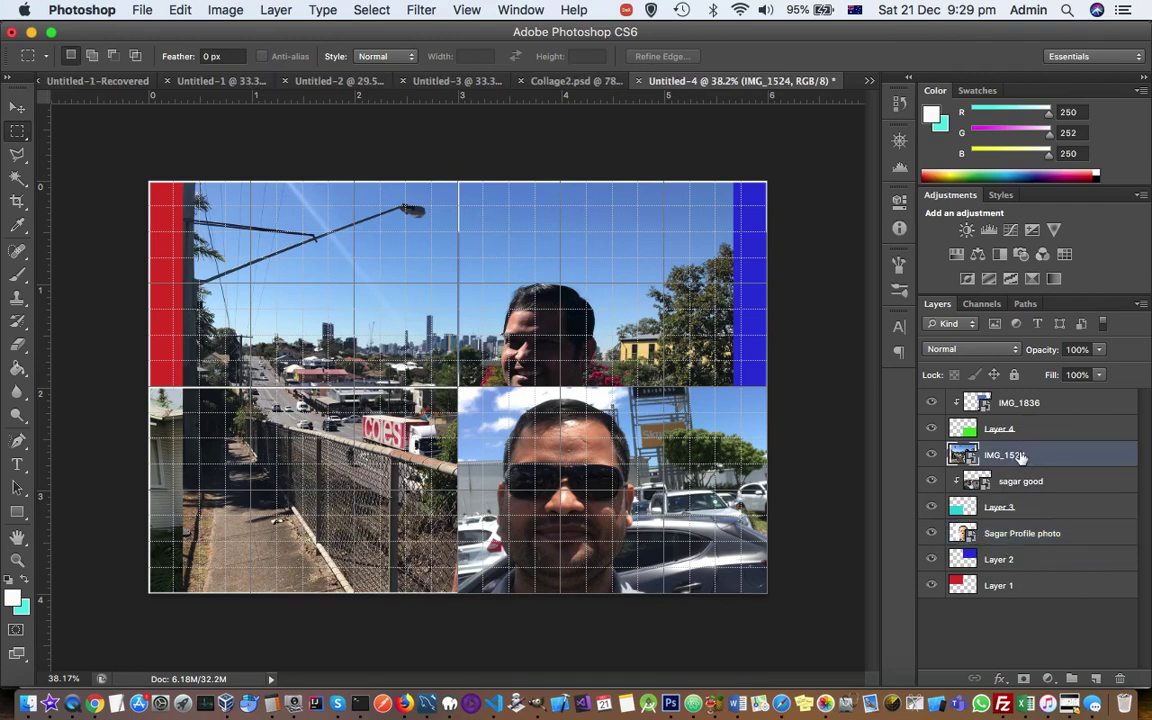
{"action": "left_click_drag", "start_coordinate": [1043, 457], "coordinate": [1028, 563]}
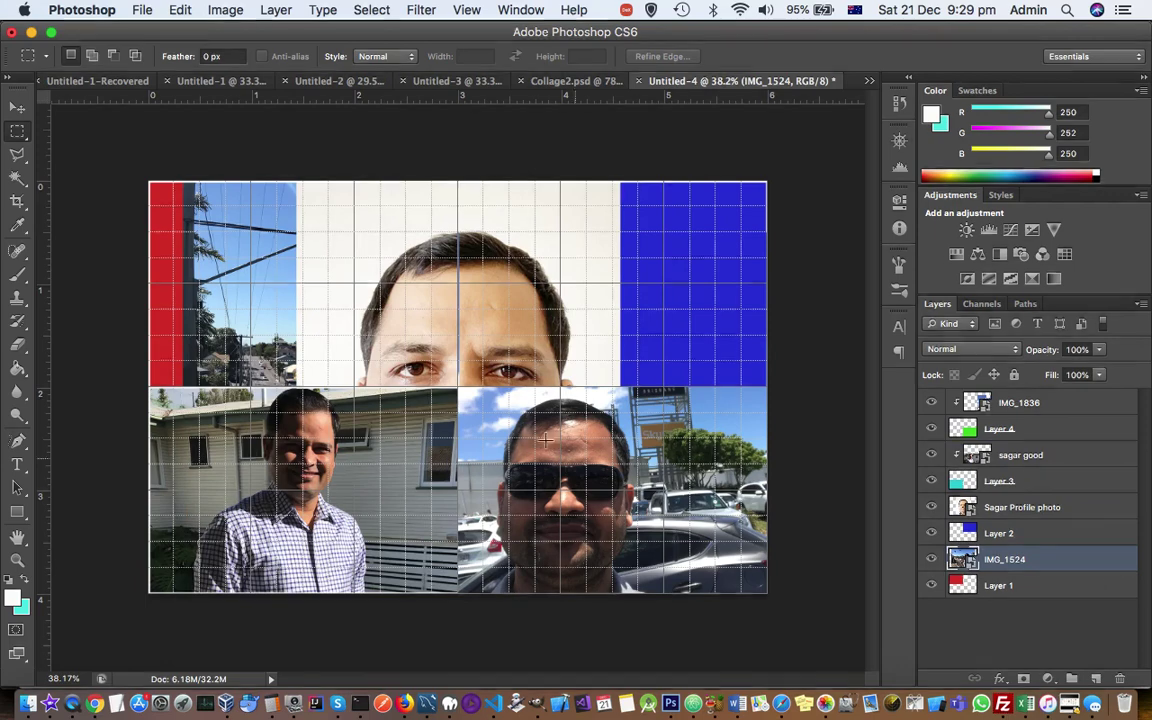
- Free-transform IMG_1524 to centre it near X 725, Y 597 px and clip it to the red Layer 1
{"action": "right_click", "coordinate": [384, 249]}
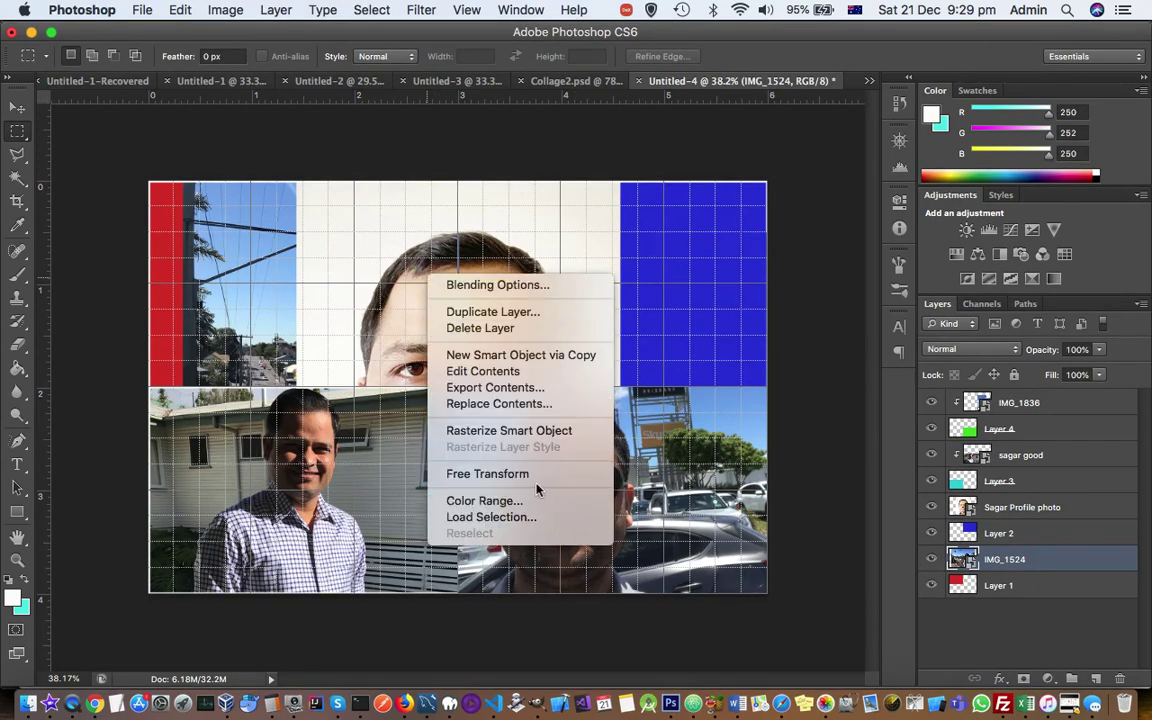
{"action": "left_click", "coordinate": [488, 473]}
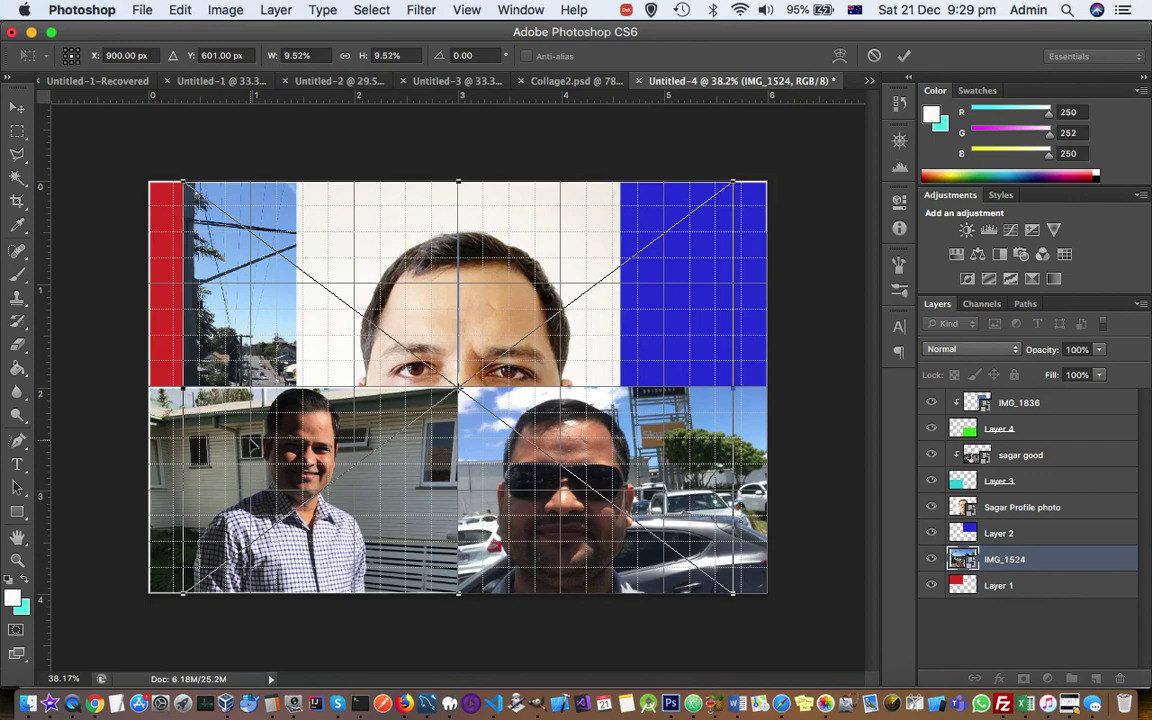
{"action": "left_click_drag", "start_coordinate": [270, 343], "coordinate": [211, 340]}
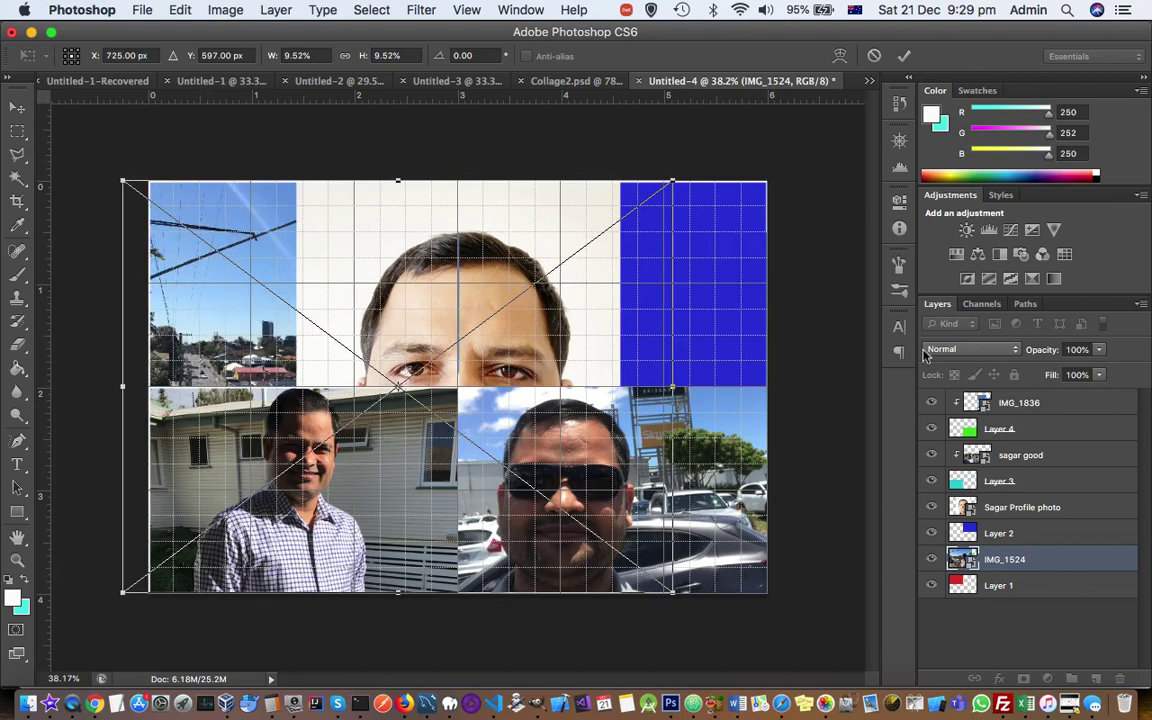
{"action": "left_click", "coordinate": [903, 56]}
{"action": "right_click", "coordinate": [1042, 559]}
{"action": "left_click", "coordinate": [975, 370]}
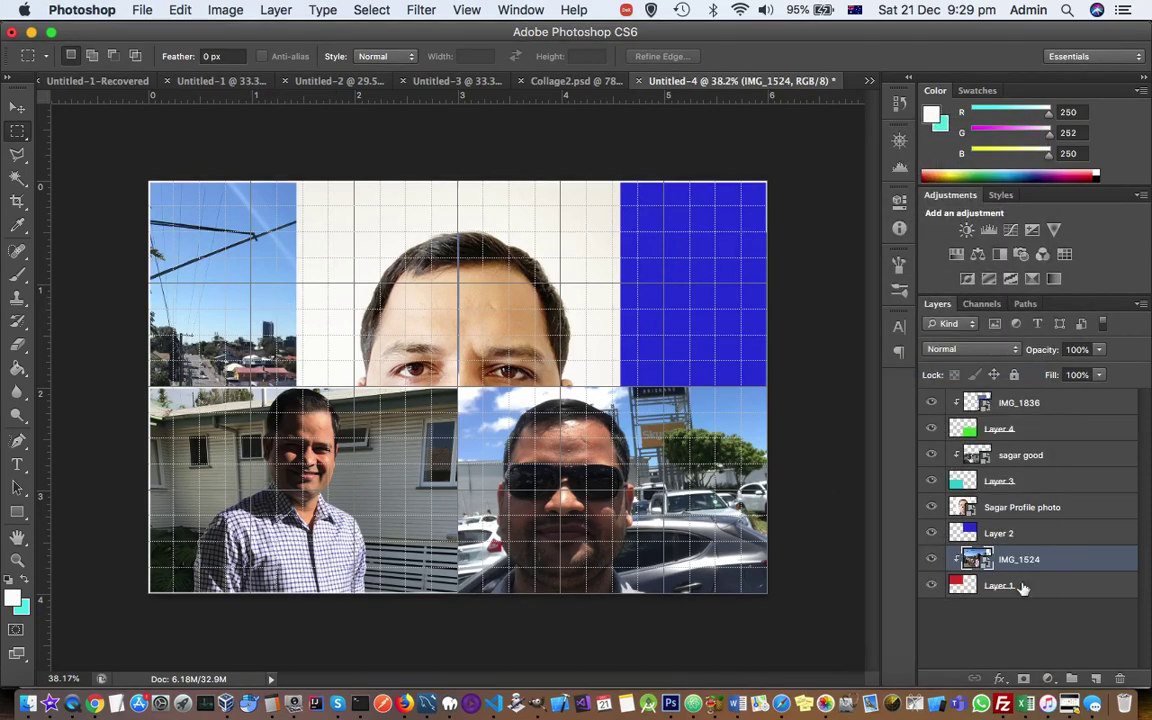
- Clip the profile photo layer to the blue Layer 2 with a clipping mask
{"action": "left_click", "coordinate": [1068, 510]}
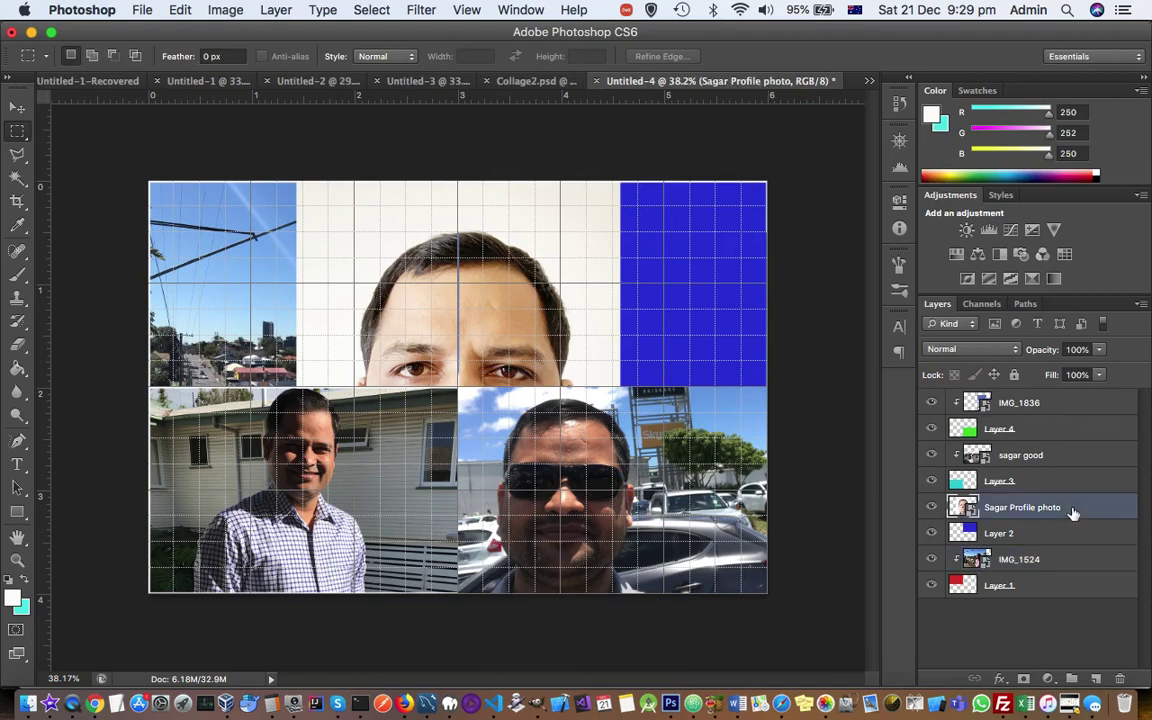
{"action": "right_click", "coordinate": [1072, 512]}
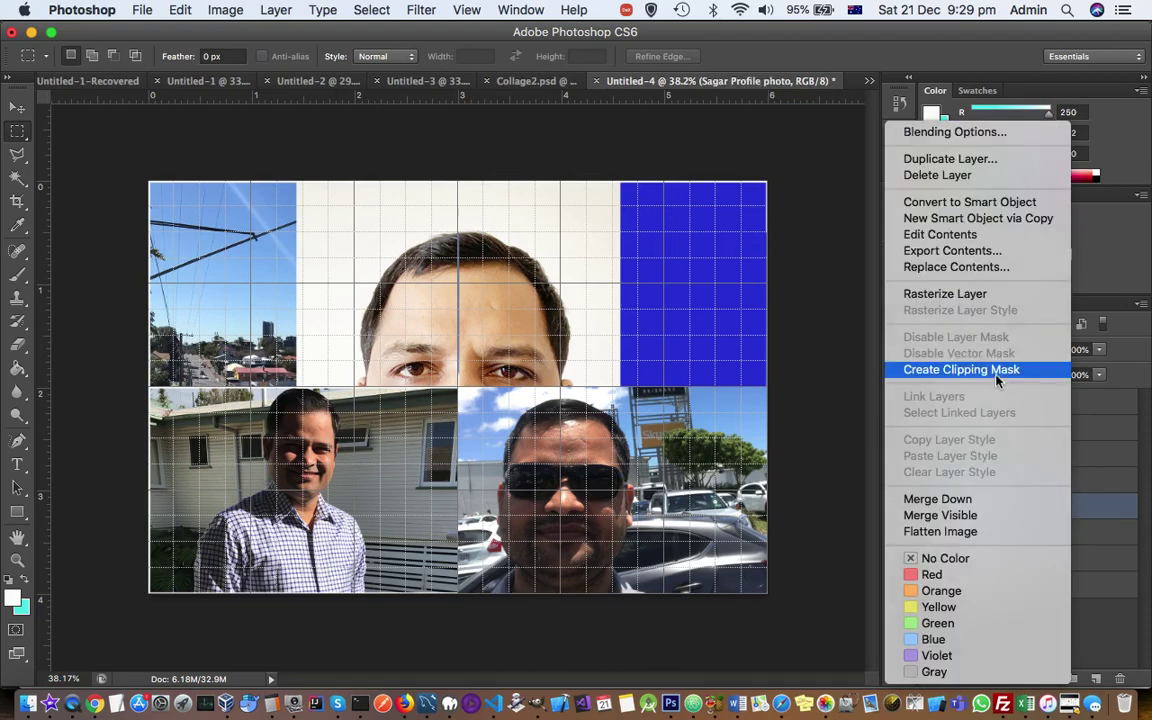
{"action": "left_click", "coordinate": [900, 370]}
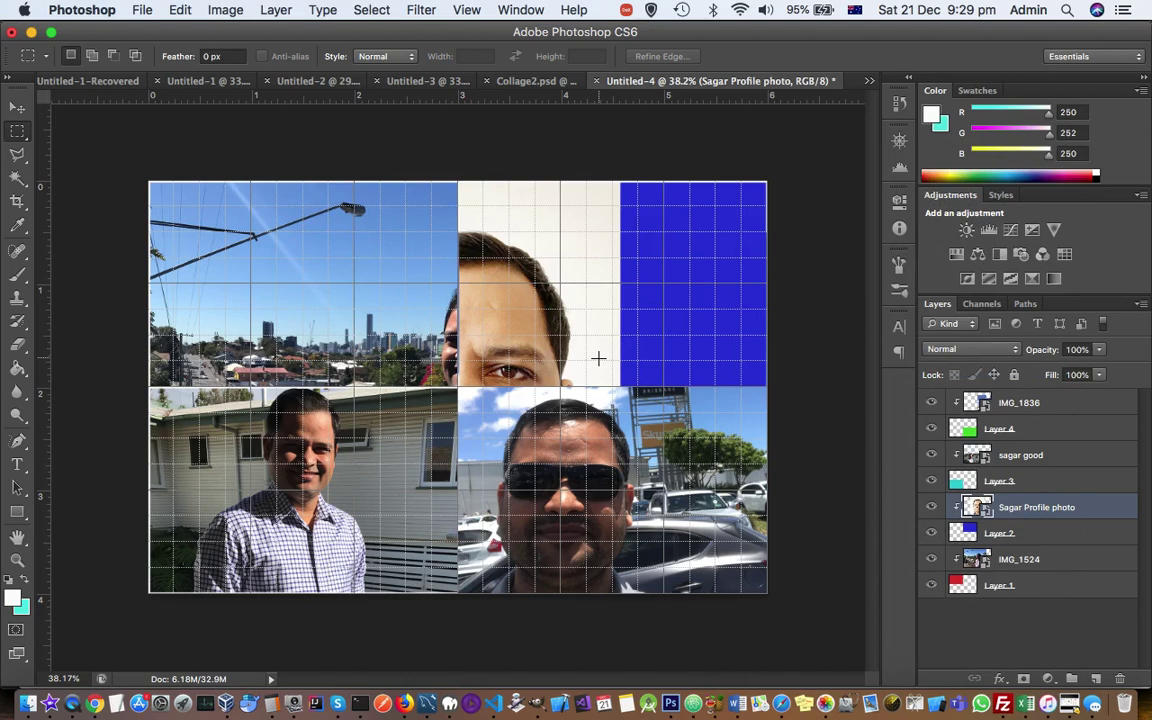
- Free-transform IMG_1524 to centre it near X 300, Y 450 px so the man appears inside the red panel's area
{"action": "left_click", "coordinate": [1015, 562]}
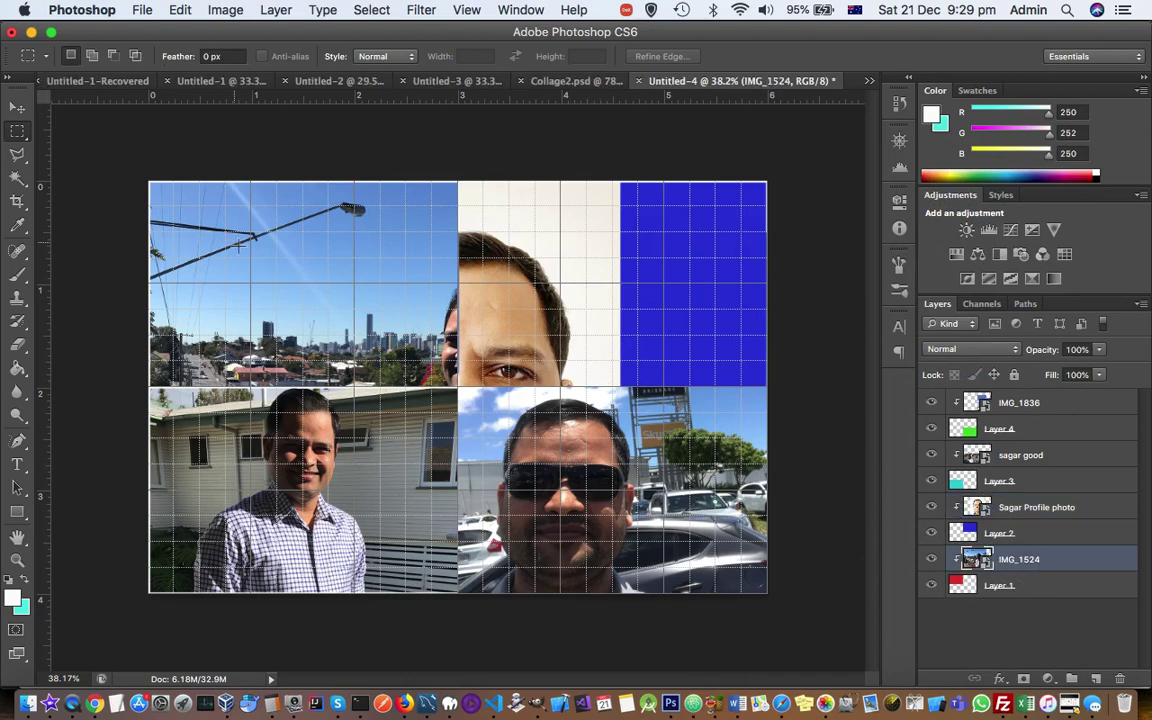
{"action": "right_click", "coordinate": [336, 280]}
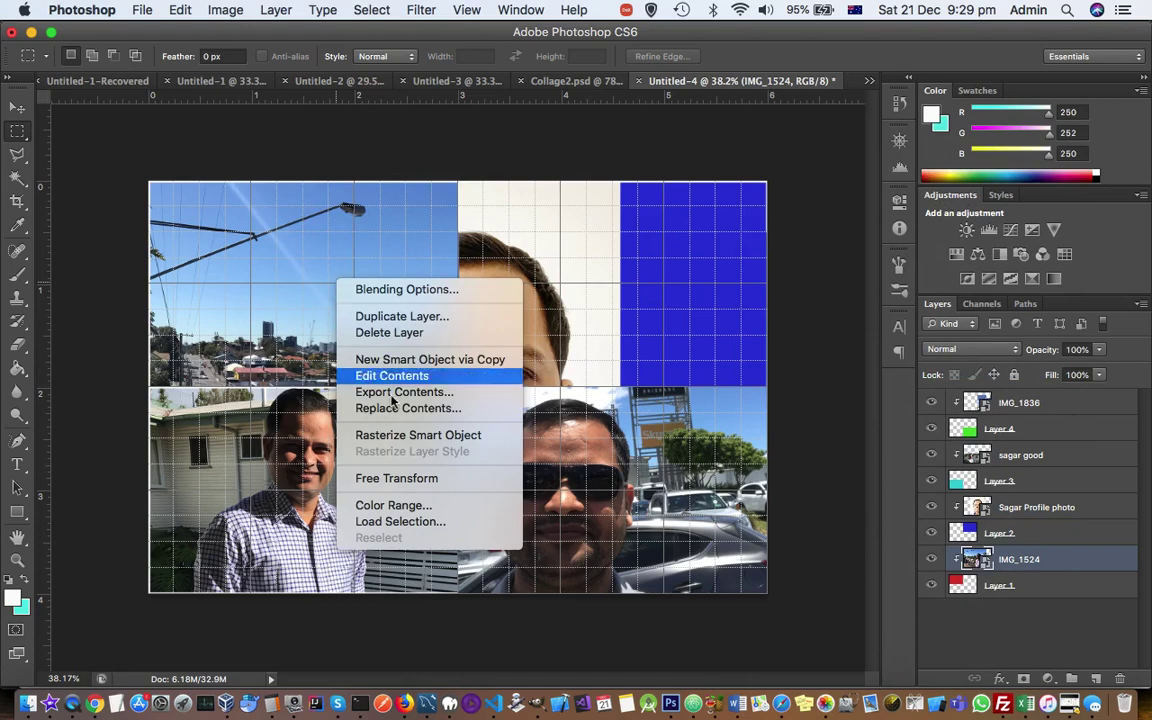
{"action": "left_click", "coordinate": [396, 478]}
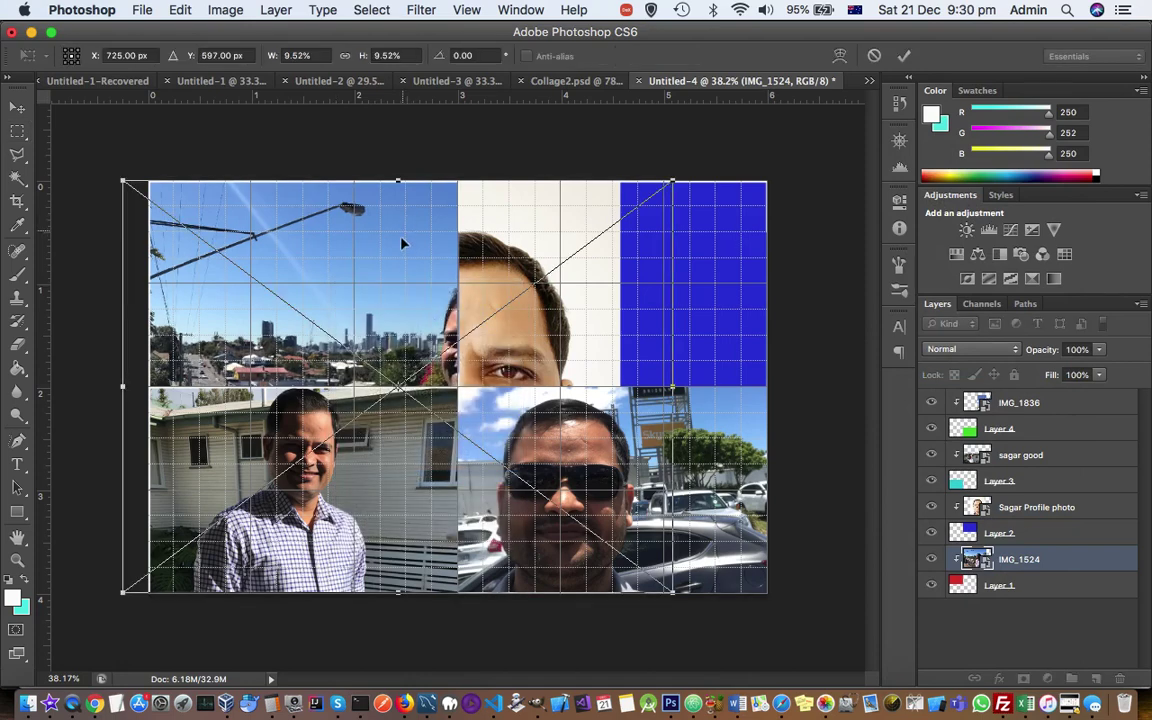
{"action": "left_click_drag", "start_coordinate": [396, 263], "coordinate": [248, 206]}
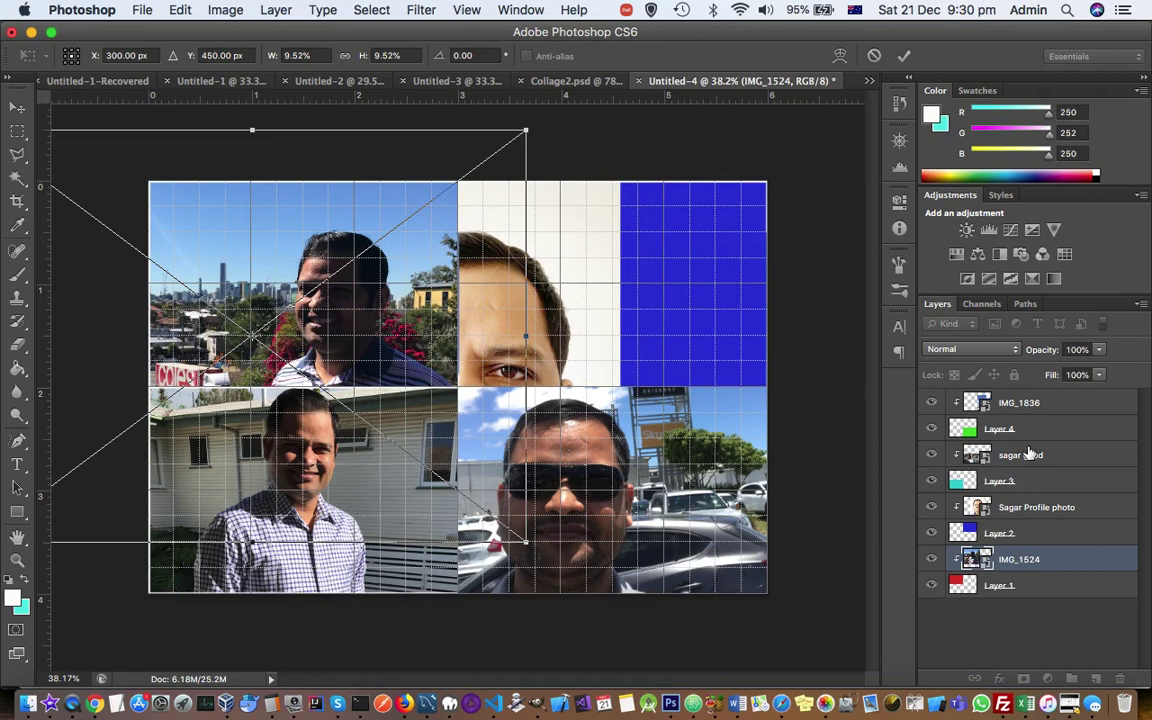
{"action": "left_click", "coordinate": [900, 56]}
- Free-transform the profile photo to about 87.96% × 87.99%, centred near X 1371, Y 329.5 px, so it fills the blue panel
{"action": "left_click", "coordinate": [1044, 510]}
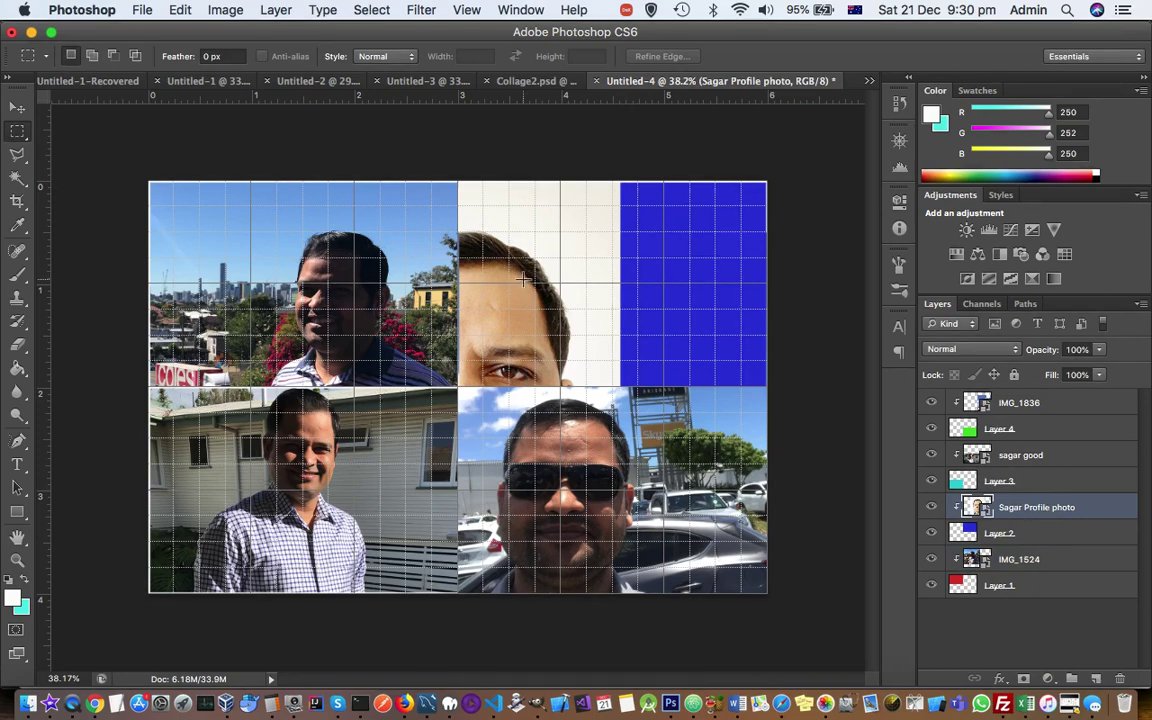
{"action": "right_click", "coordinate": [490, 272]}
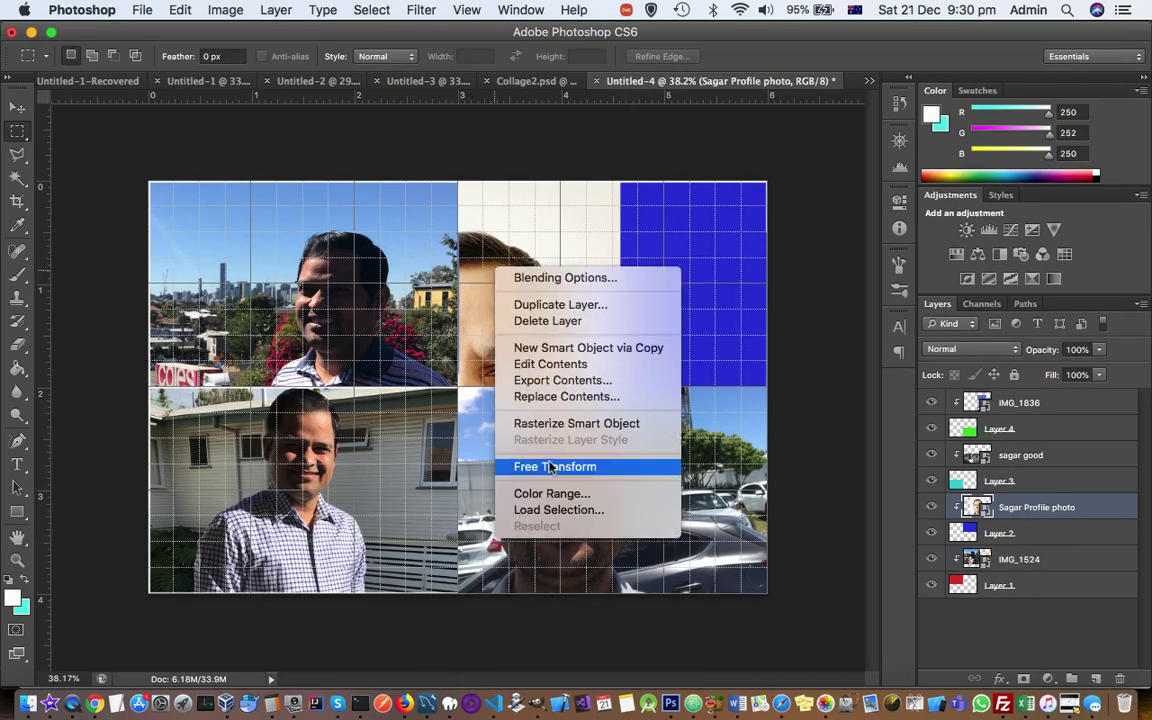
{"action": "left_click", "coordinate": [527, 468]}
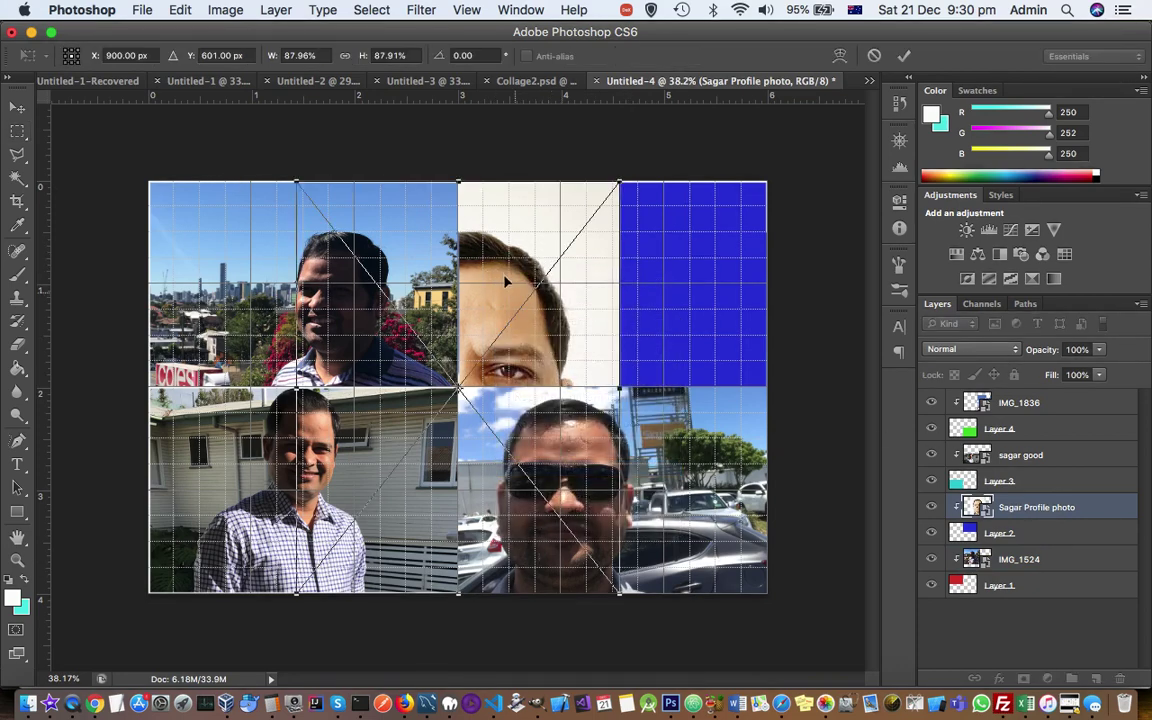
{"action": "left_click_drag", "start_coordinate": [505, 272], "coordinate": [666, 245]}
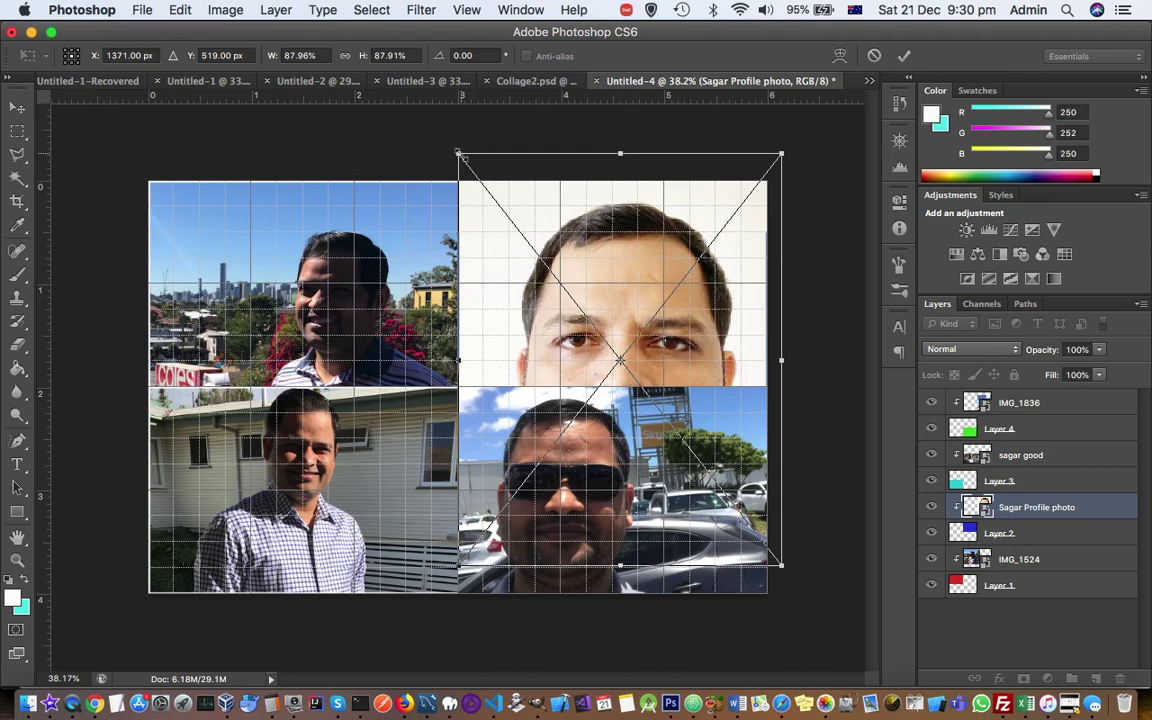
{"action": "left_click_drag", "start_coordinate": [458, 153], "coordinate": [492, 198]}
{"action": "left_click_drag", "start_coordinate": [542, 231], "coordinate": [530, 197]}
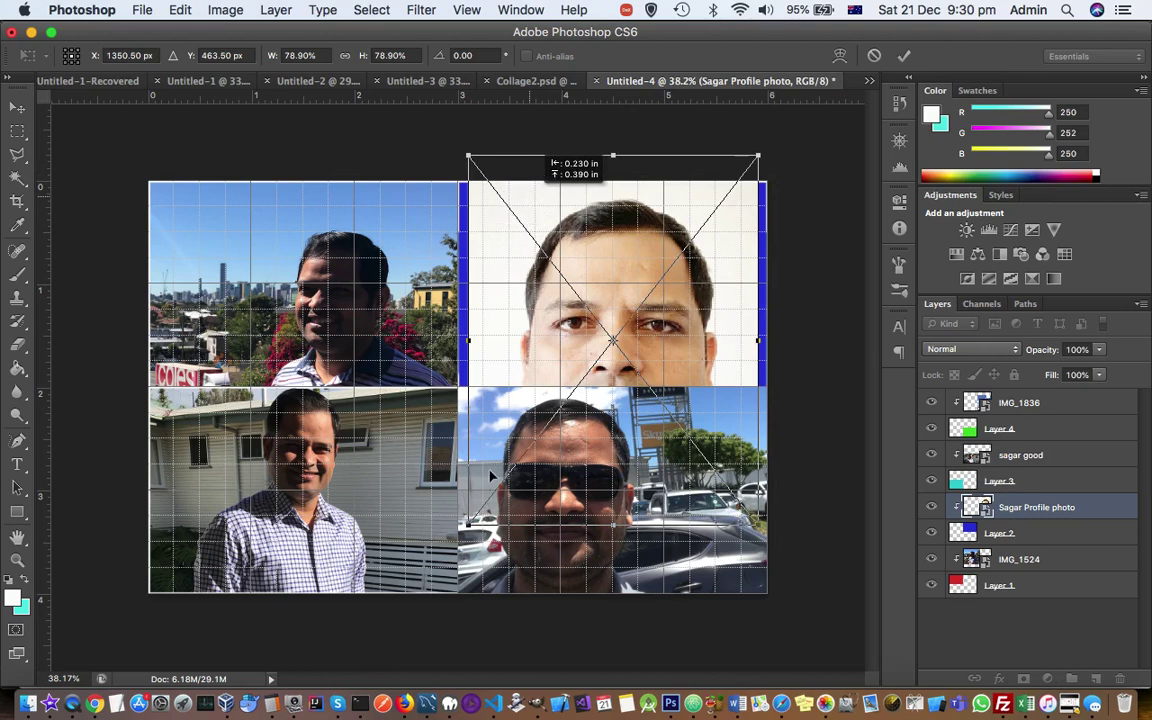
{"action": "left_click_drag", "start_coordinate": [466, 521], "coordinate": [410, 543]}
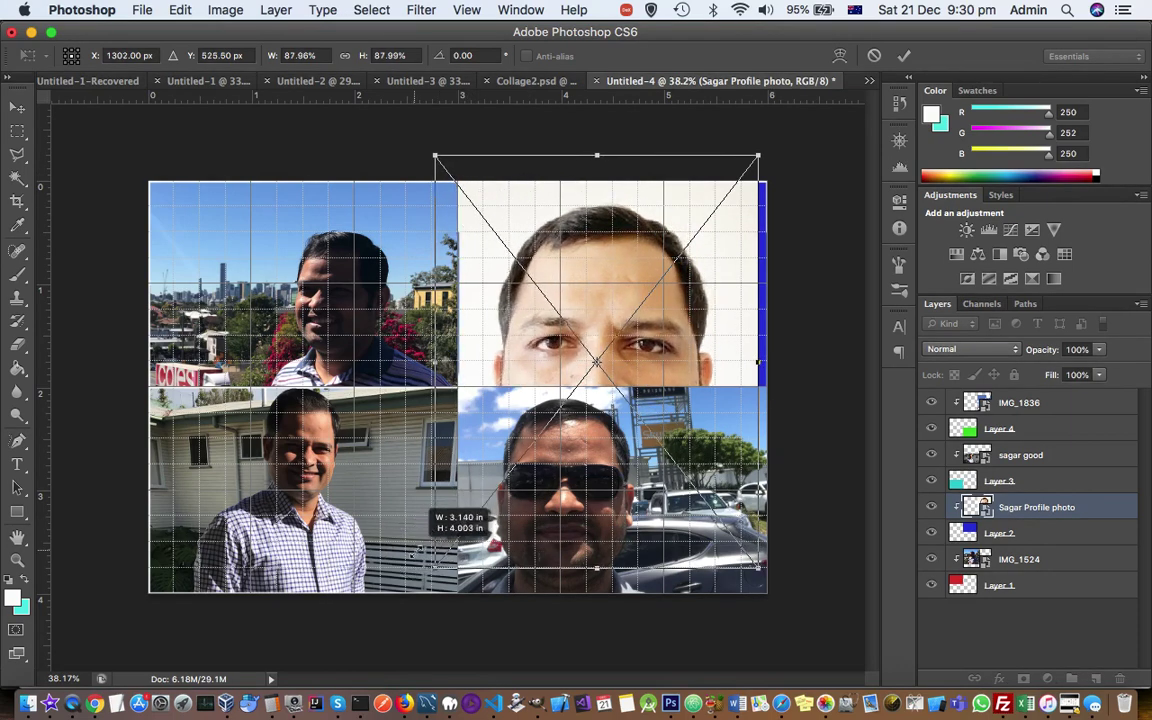
{"action": "left_click_drag", "start_coordinate": [650, 265], "coordinate": [672, 200]}
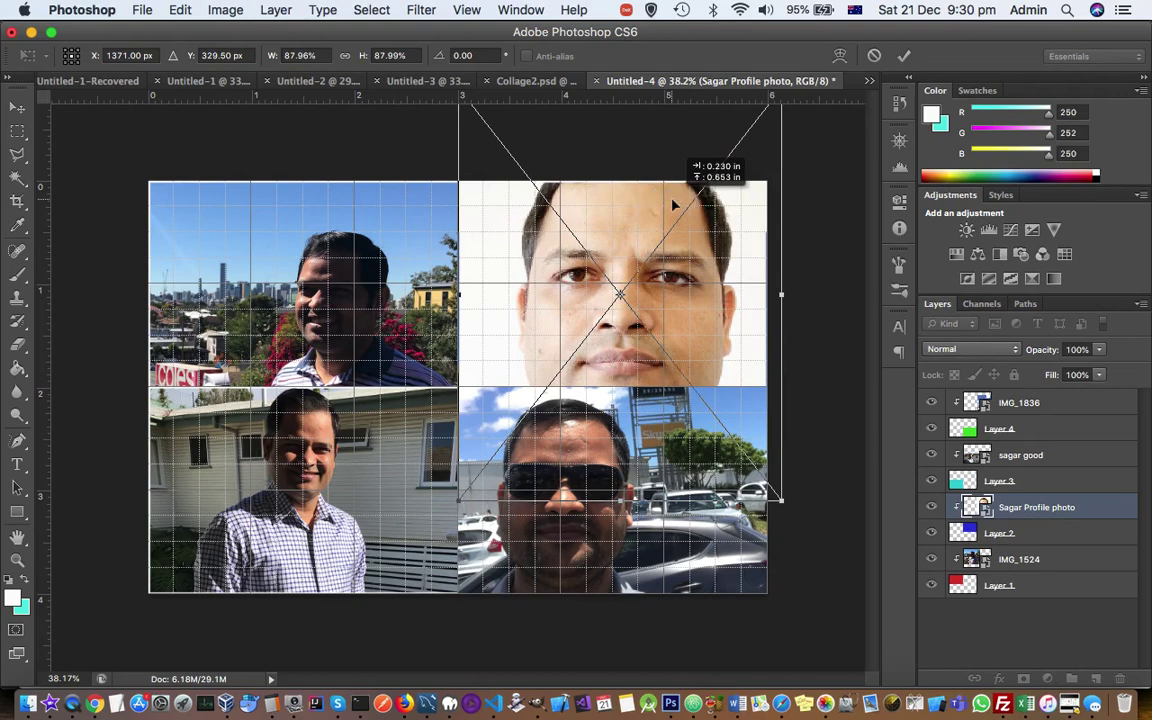
{"action": "left_click", "coordinate": [904, 55]}
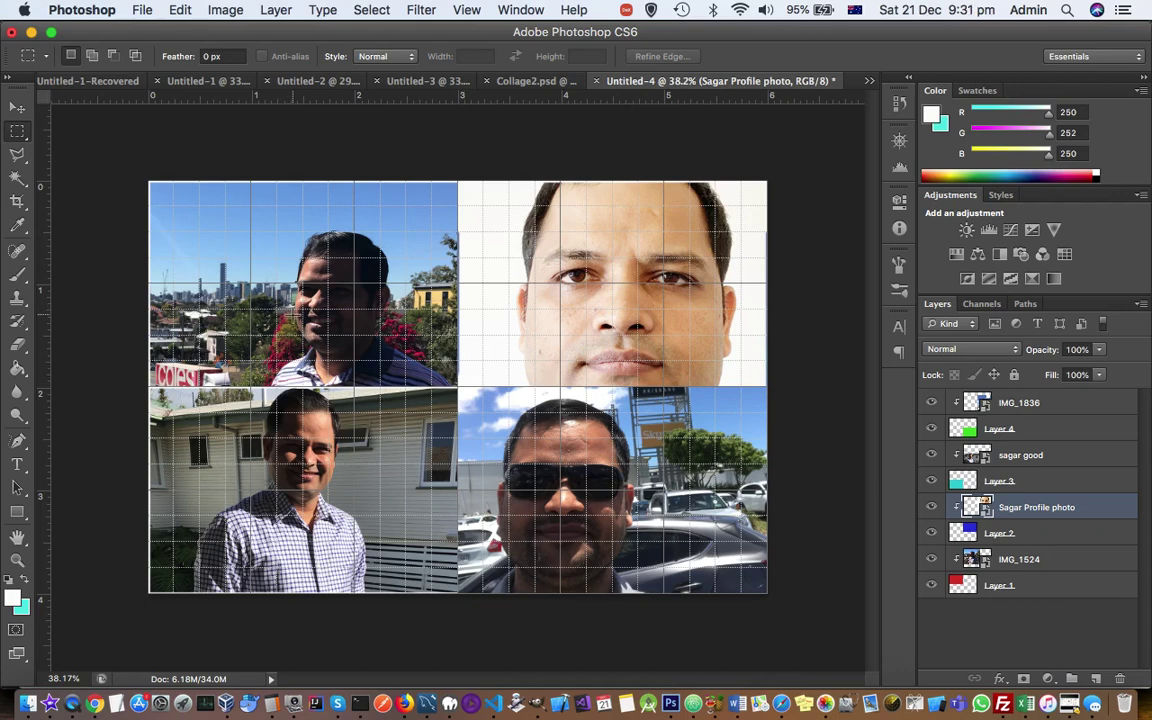
- Try a single-row marquee selection along the boundary between the upper and lower photos and clear the selection
{"action": "left_click", "coordinate": [17, 132]}
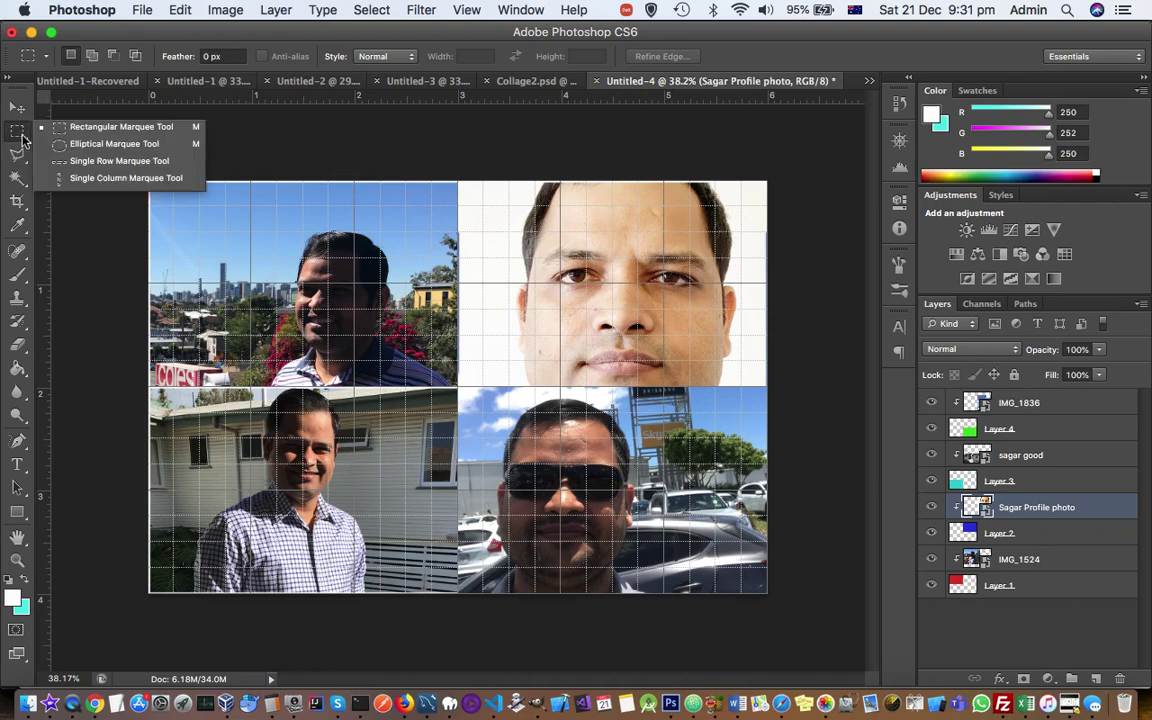
{"action": "left_click", "coordinate": [110, 161]}
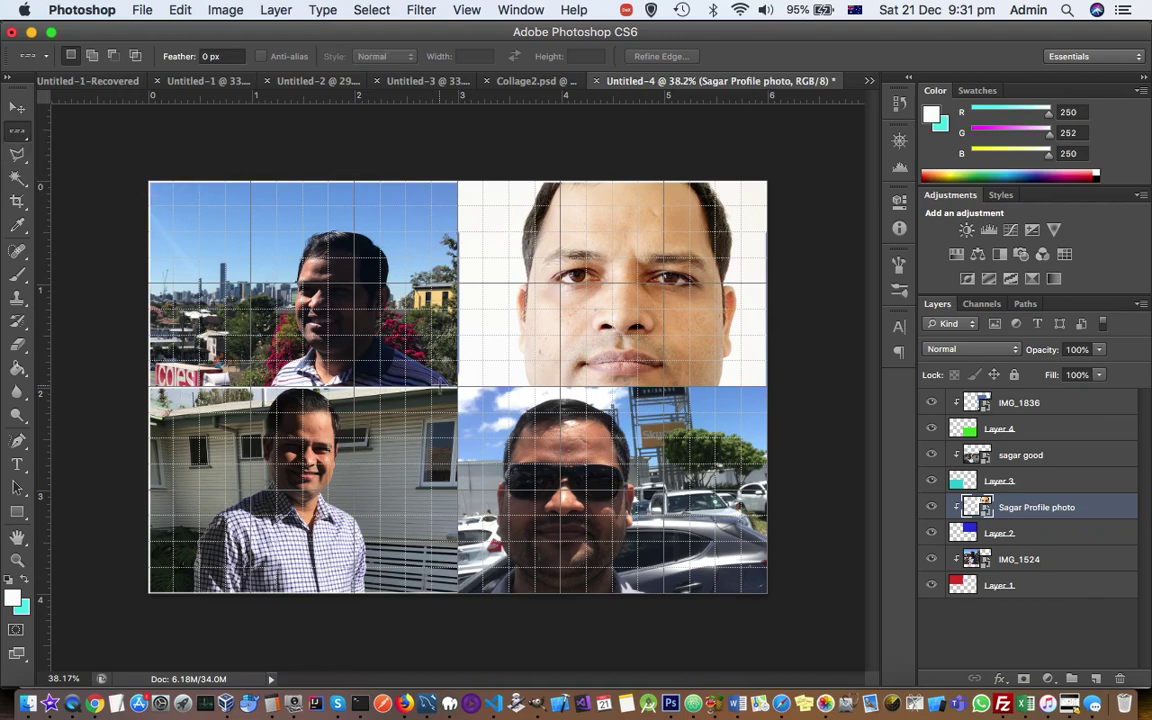
{"action": "left_click", "coordinate": [440, 386]}
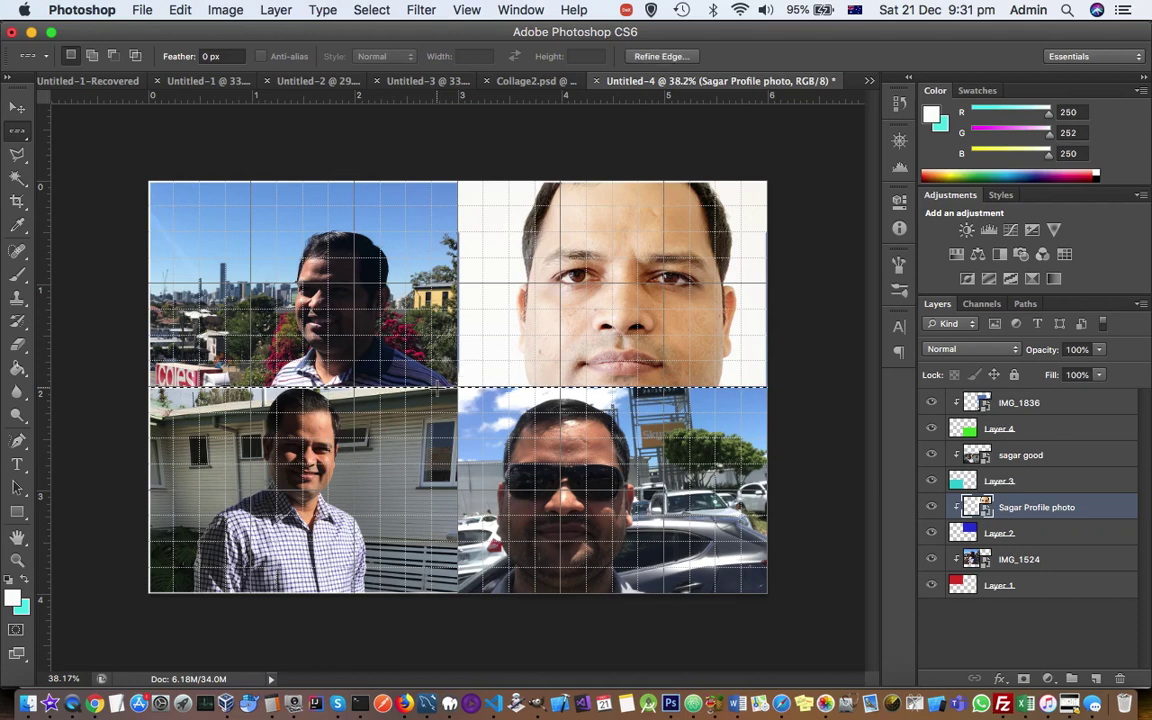
{"action": "right_click", "coordinate": [437, 391]}
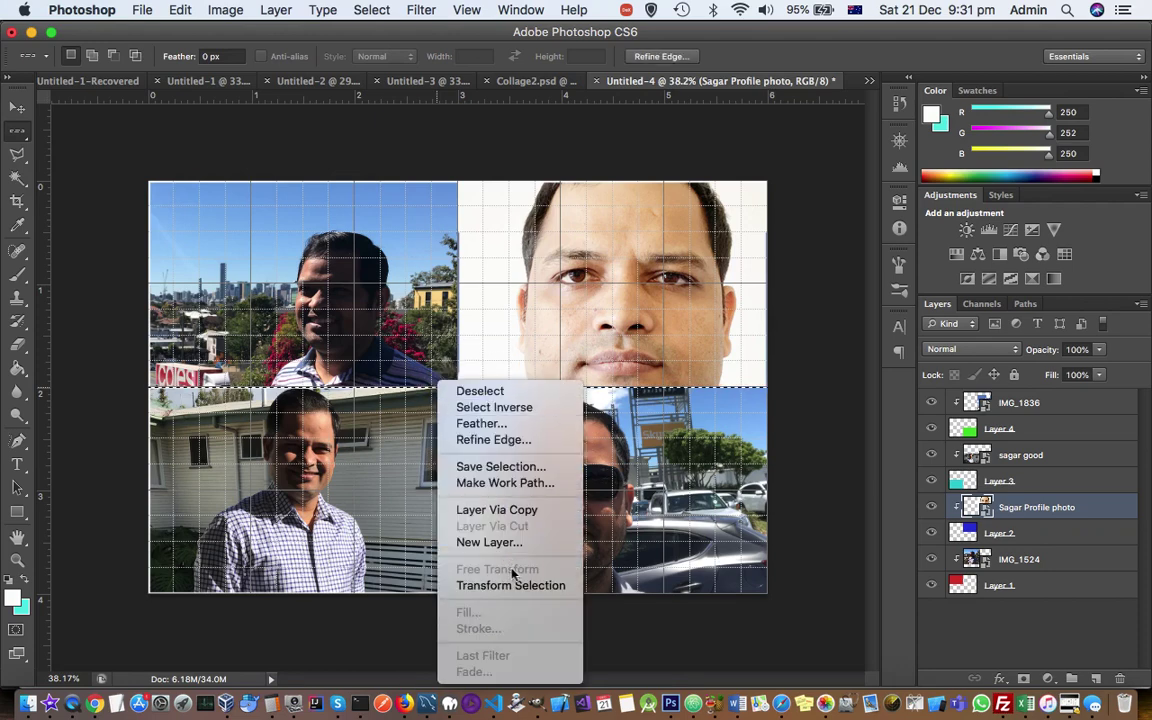
{"action": "left_click", "coordinate": [1036, 404]}
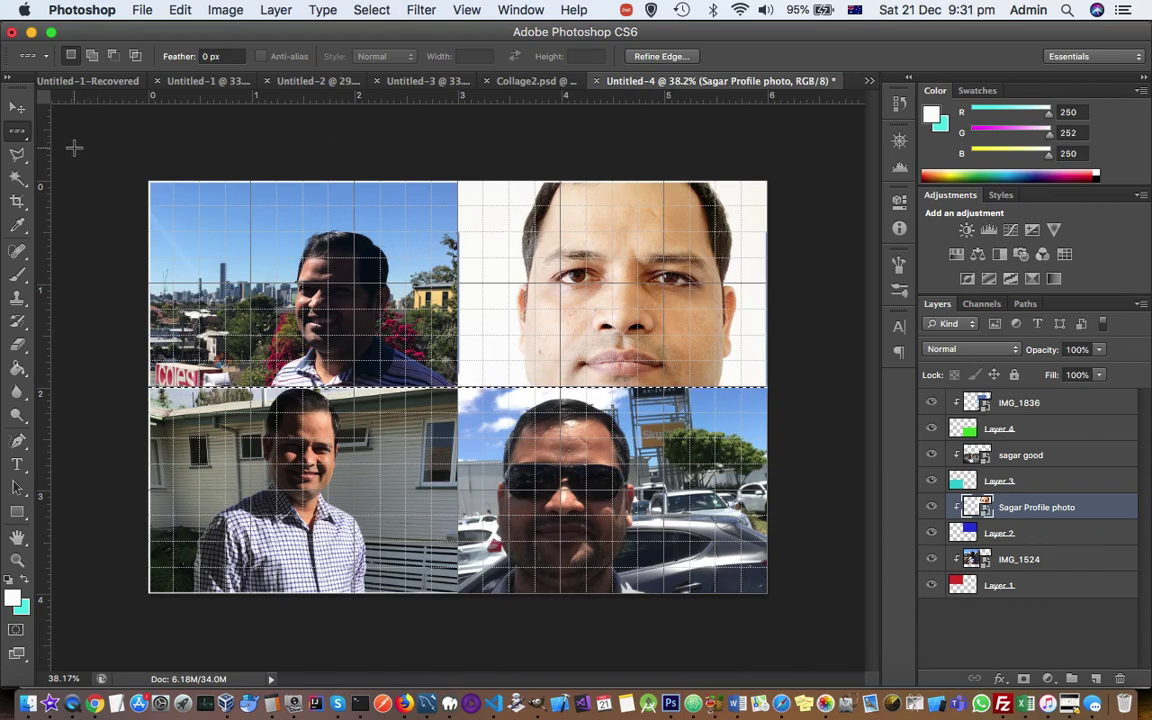
{"action": "left_click", "coordinate": [1058, 409]}
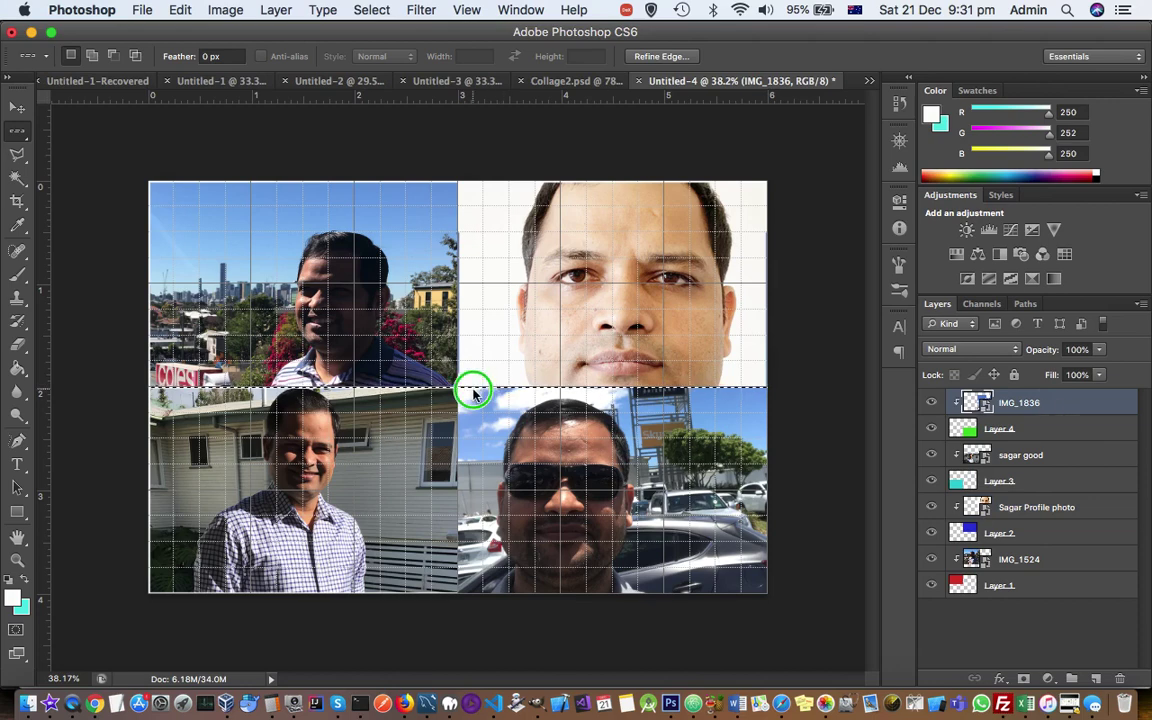
{"action": "right_click", "coordinate": [473, 391]}
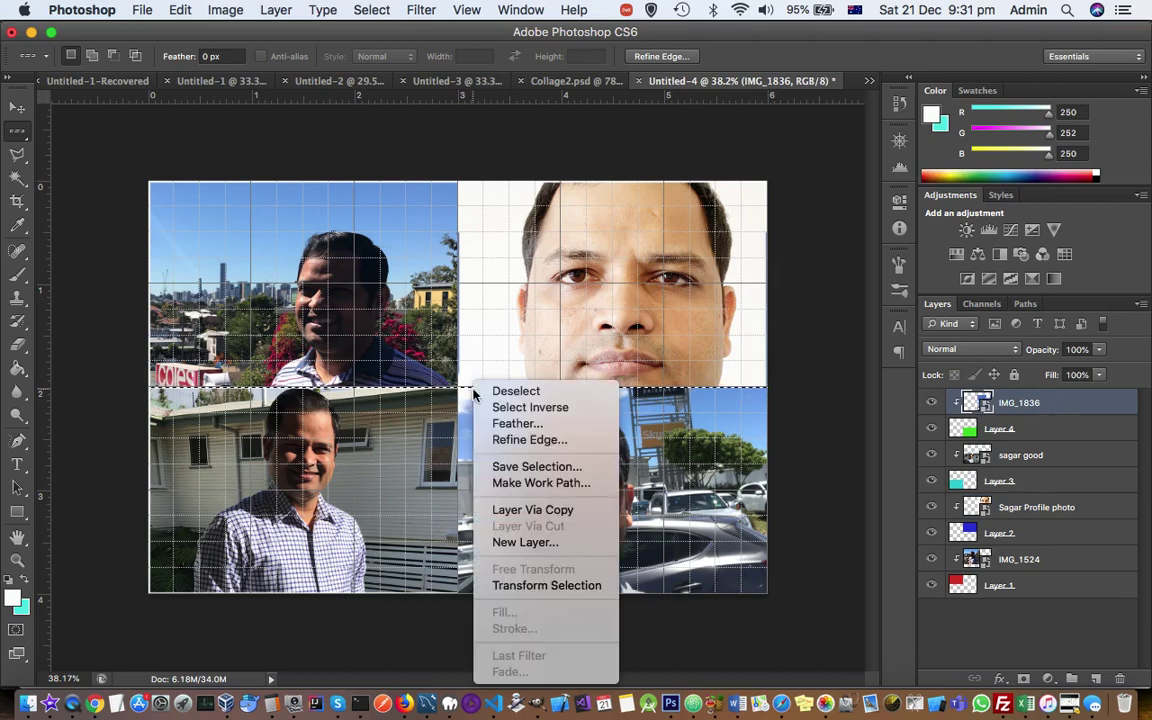
{"action": "left_click", "coordinate": [17, 108]}
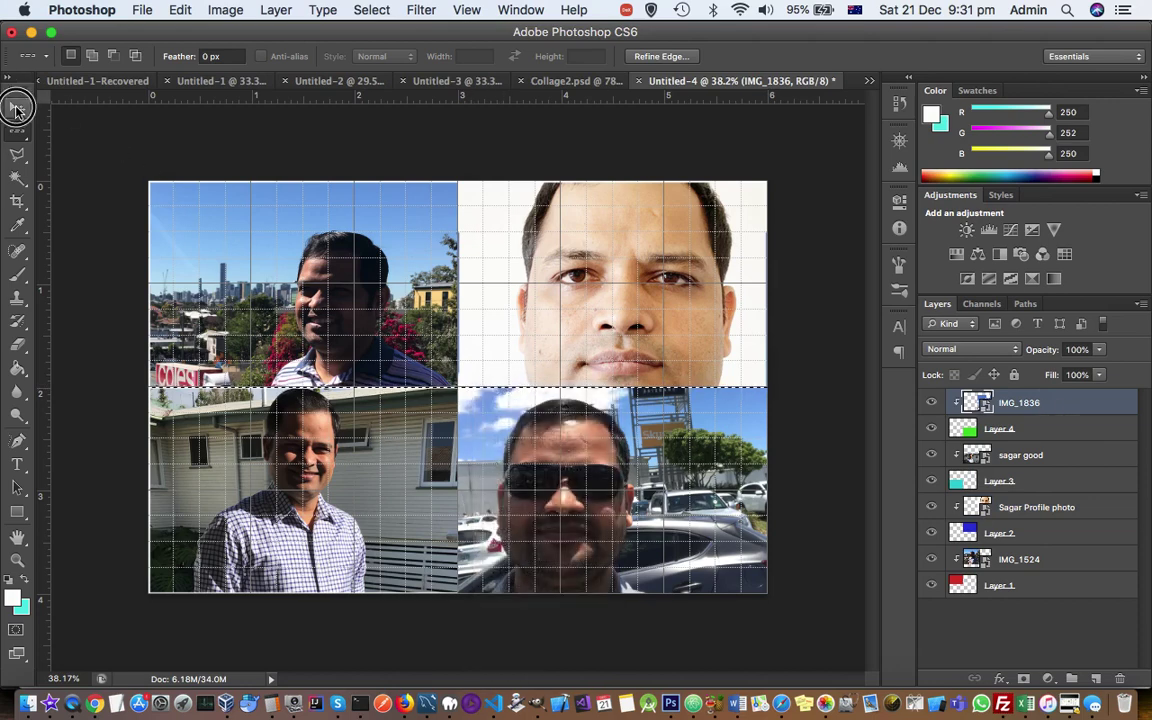
{"action": "right_click", "coordinate": [535, 392]}
{"action": "left_click", "coordinate": [535, 392]}
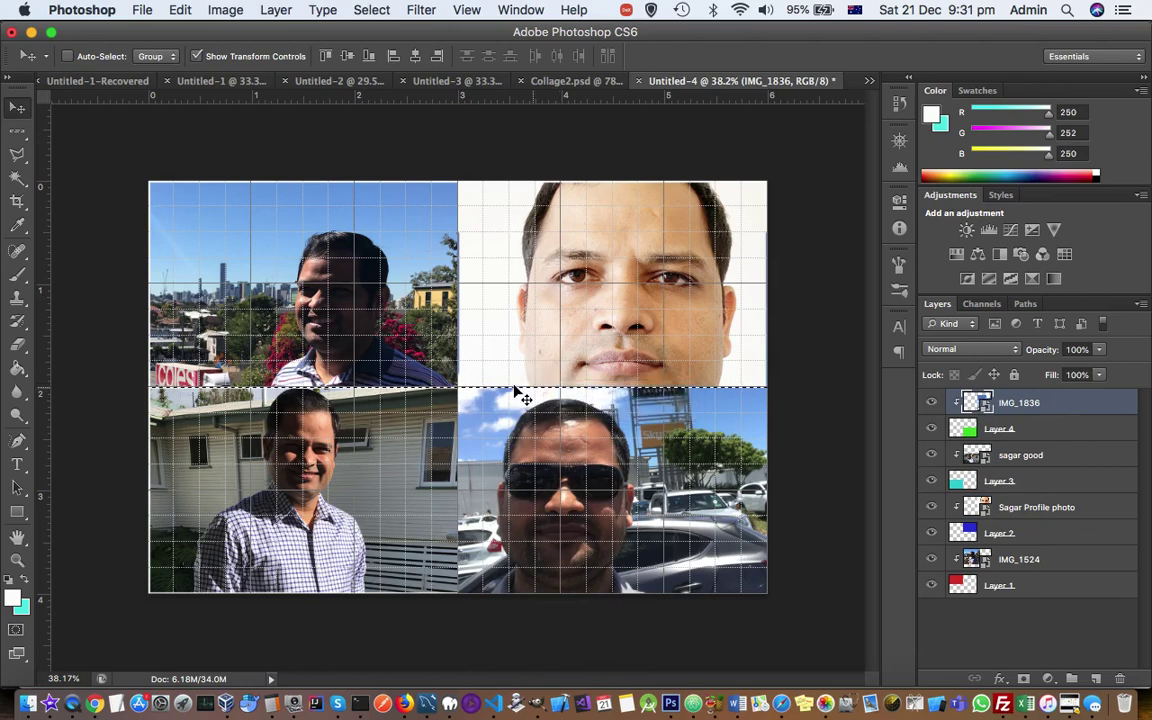
{"action": "left_click", "coordinate": [17, 131]}
{"action": "right_click", "coordinate": [491, 409]}
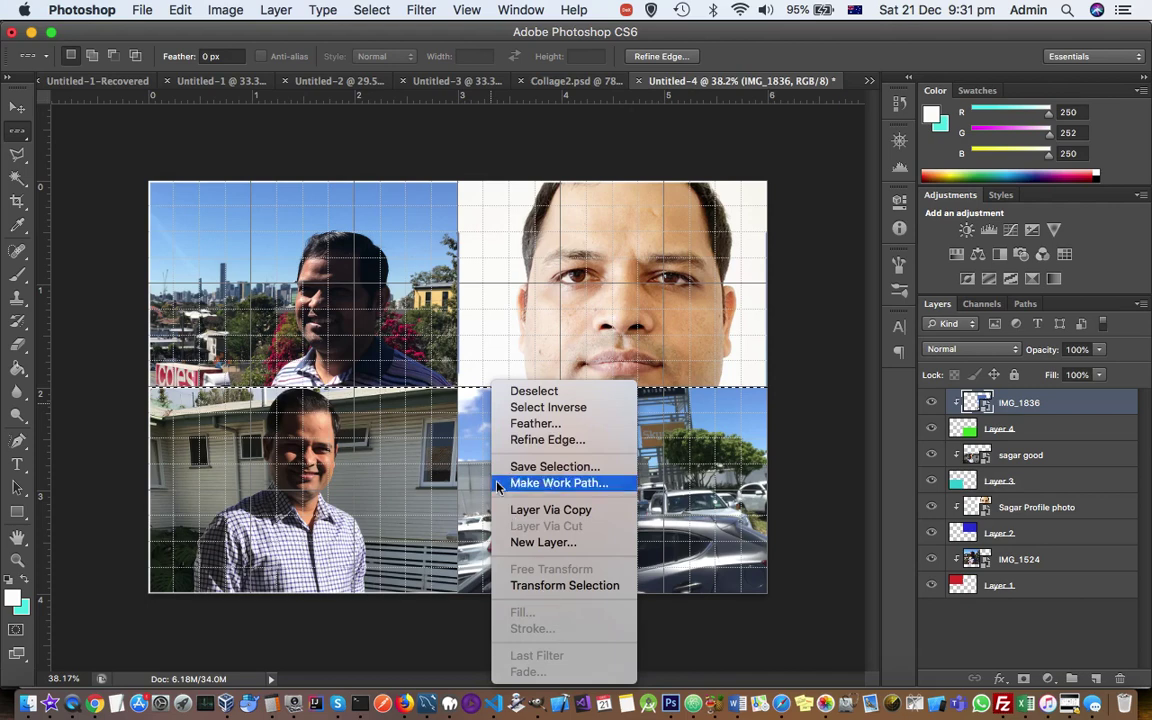
{"action": "key", "text": "Escape"}
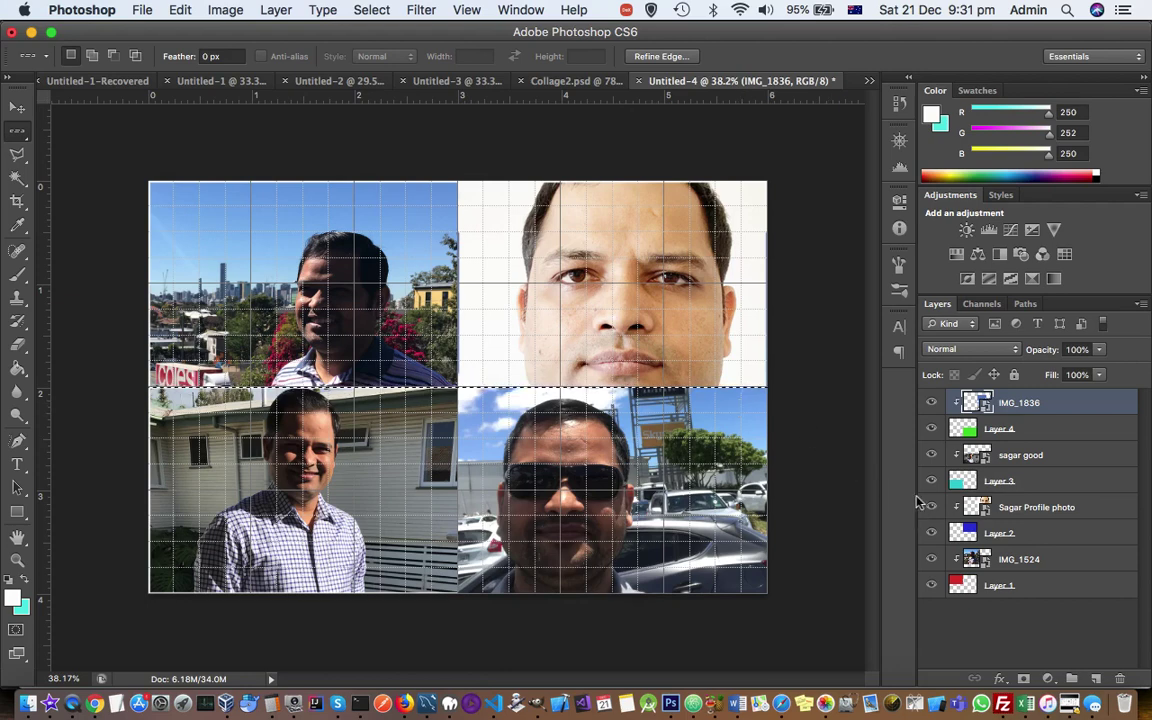
{"action": "left_click", "coordinate": [717, 425]}
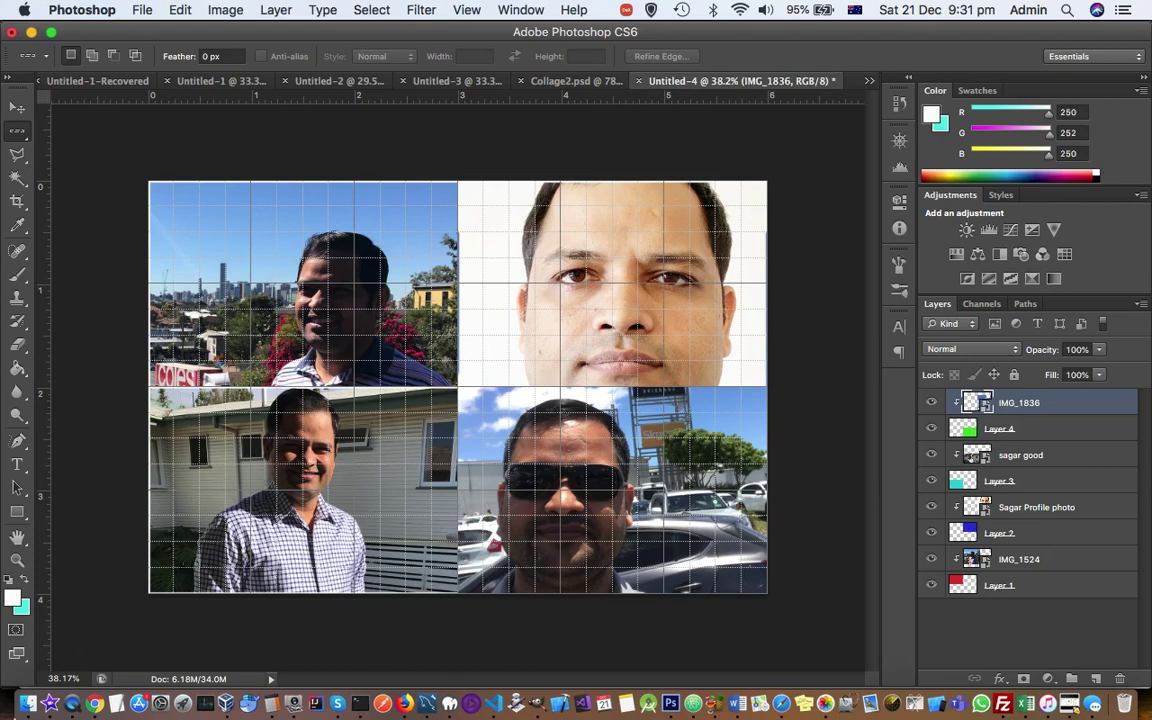
{"action": "left_click", "coordinate": [72, 704]}
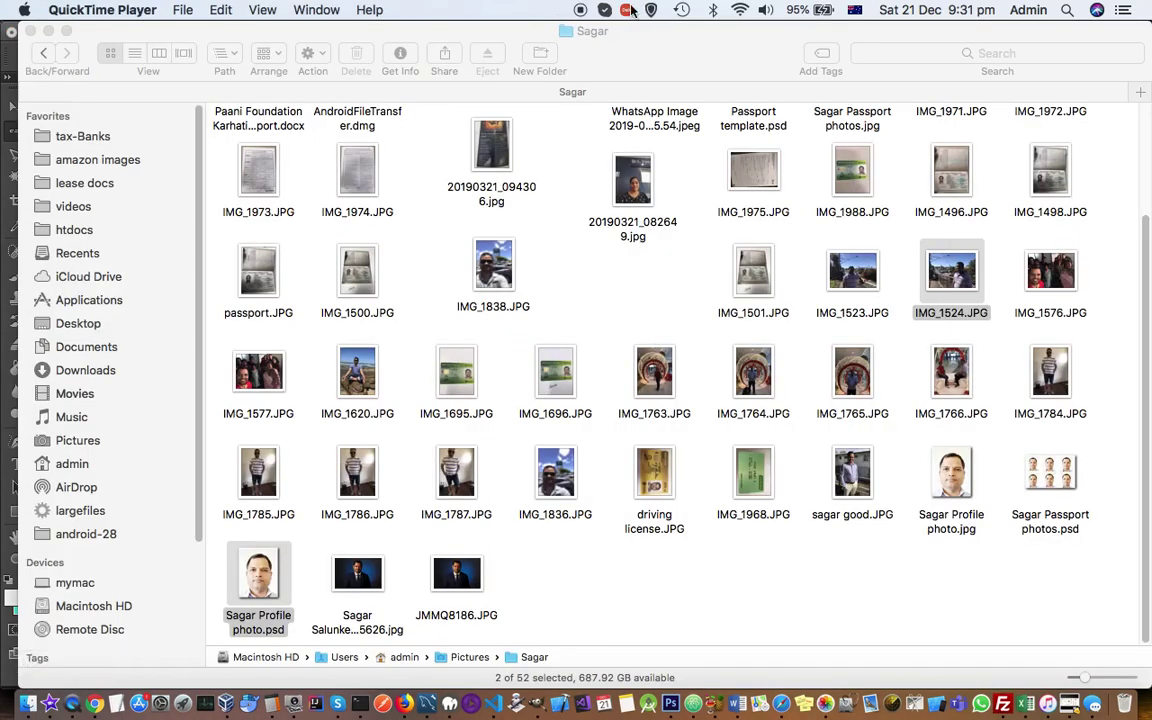